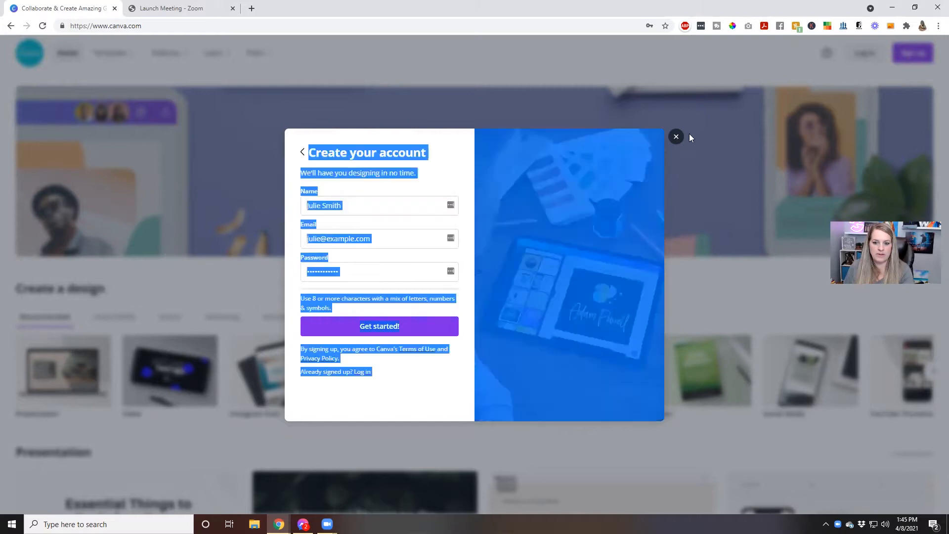
Enter the account holder's name and e-mail address in the Create your account form.
{"action": "left_click", "coordinate": [429, 195]}
{"action": "left_click", "coordinate": [383, 204]}
{"action": "type", "text": "Kathy"}
{"action": "key", "text": "Tab"}
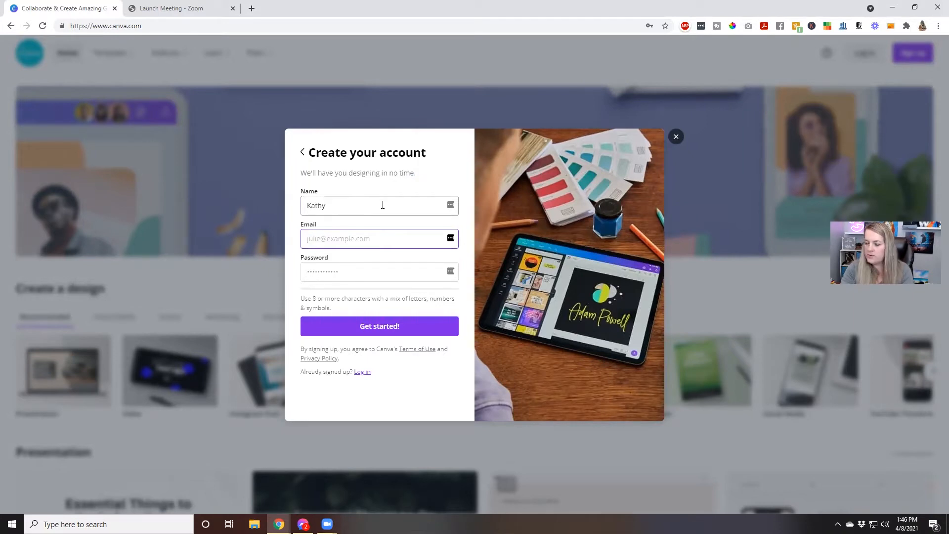
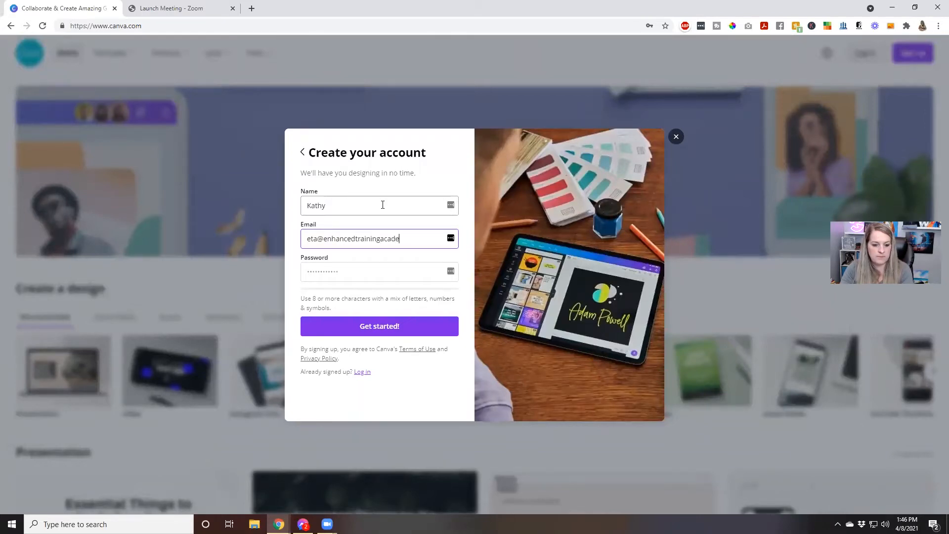
{"action": "key", "text": "Tab"}
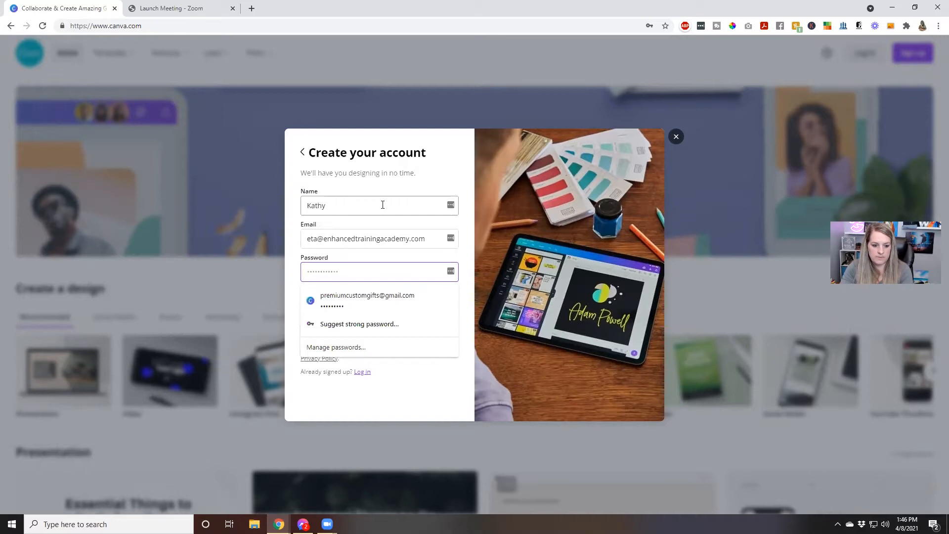
Type a first password into the Password field, dismissing the saved-password suggestions.
{"action": "key", "text": "Down"}
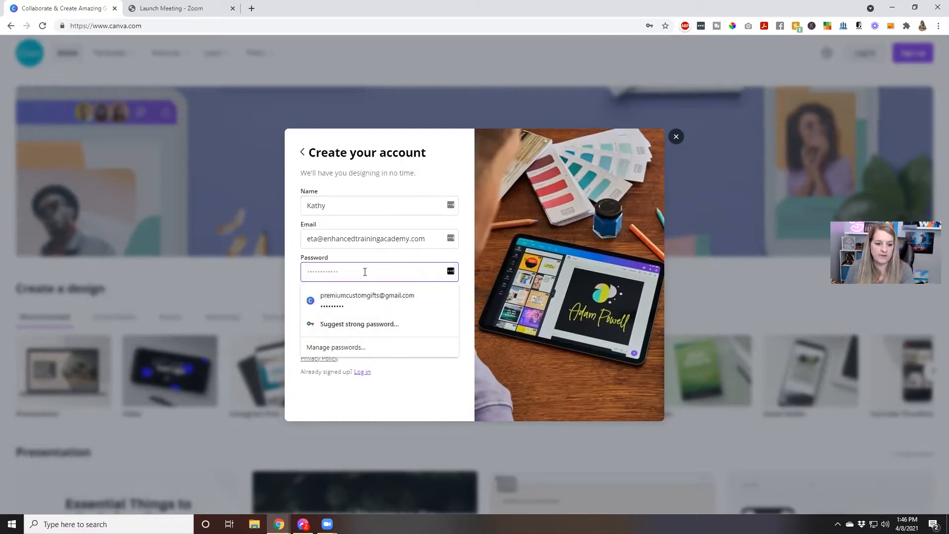
{"action": "type", "text": "********"}
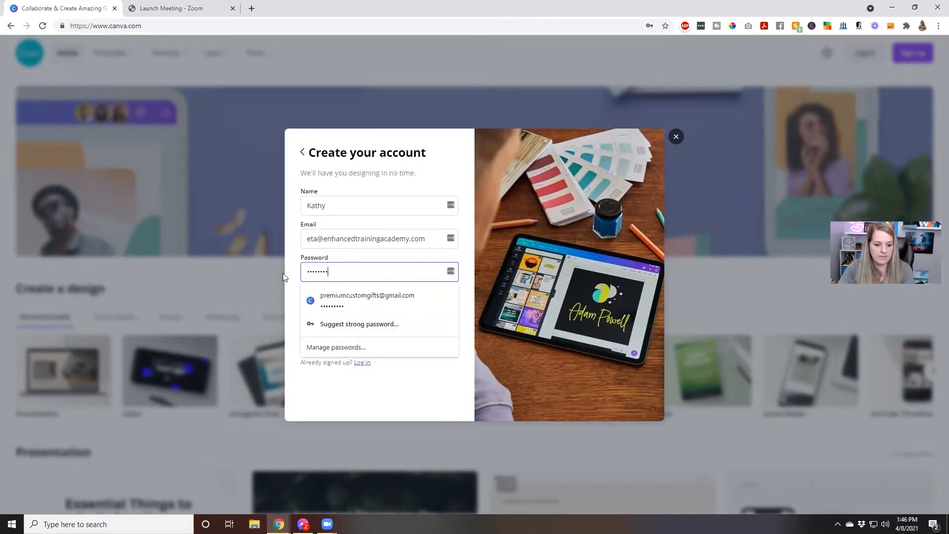
{"action": "left_click", "coordinate": [387, 403]}
{"action": "left_click", "coordinate": [377, 272]}
{"action": "type", "text": "*"}
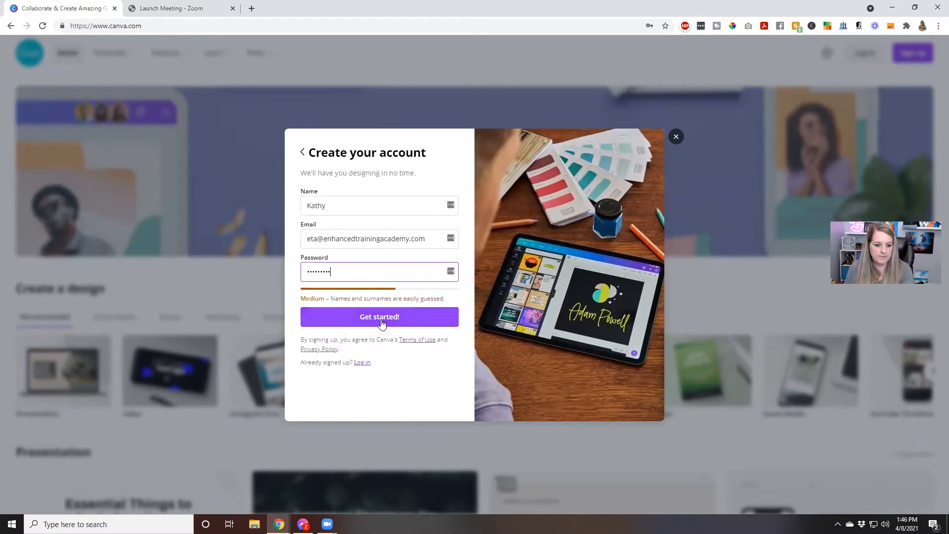
{"action": "left_click_drag", "start_coordinate": [350, 271], "coordinate": [304, 273]}
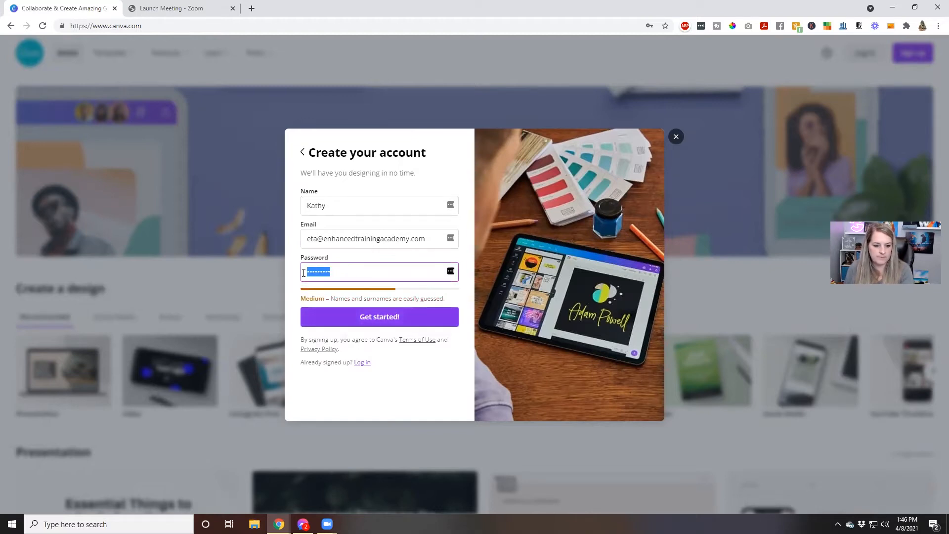
{"action": "type", "text": "*********"}
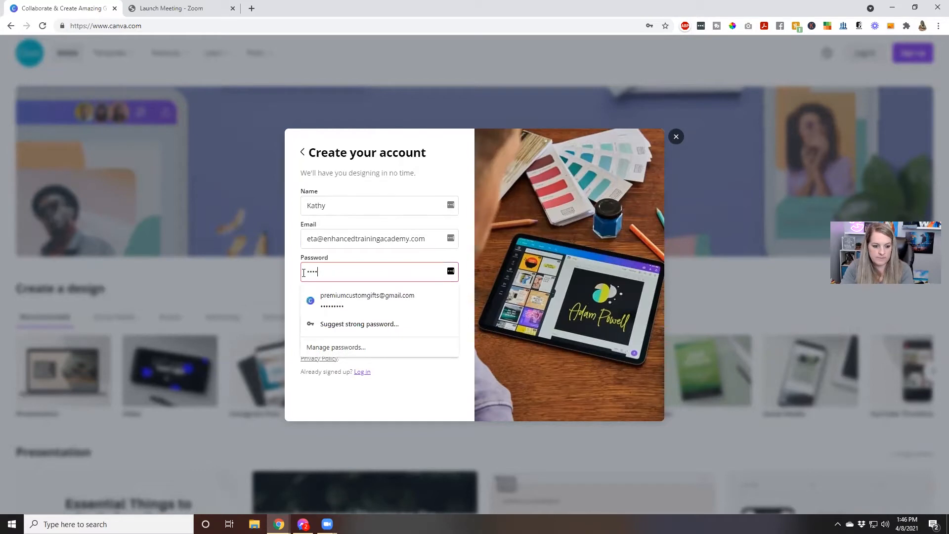
{"action": "type", "text": "**"}
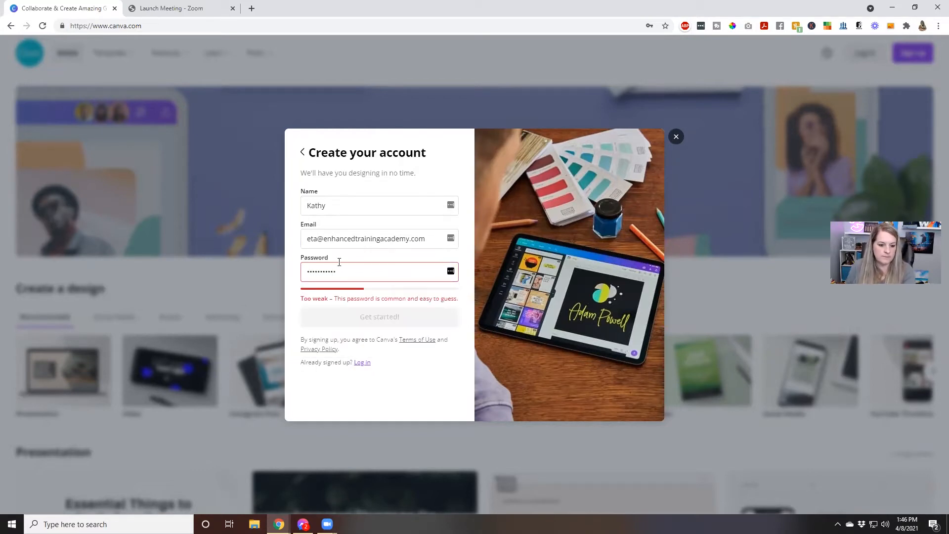
{"action": "type", "text": "***"}
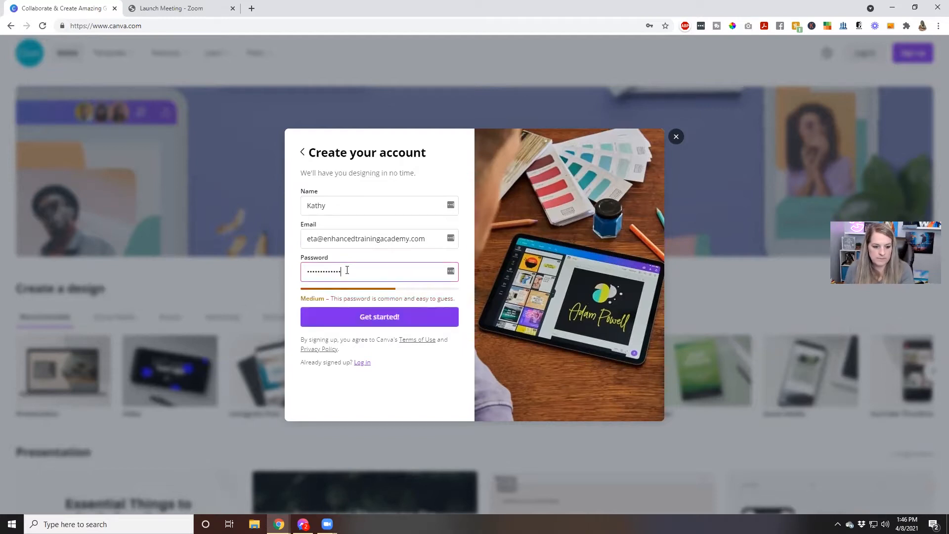
Replace it with a longer password rated Strong and submit the sign-up with Get started.
{"action": "left_click_drag", "start_coordinate": [347, 271], "coordinate": [303, 273]}
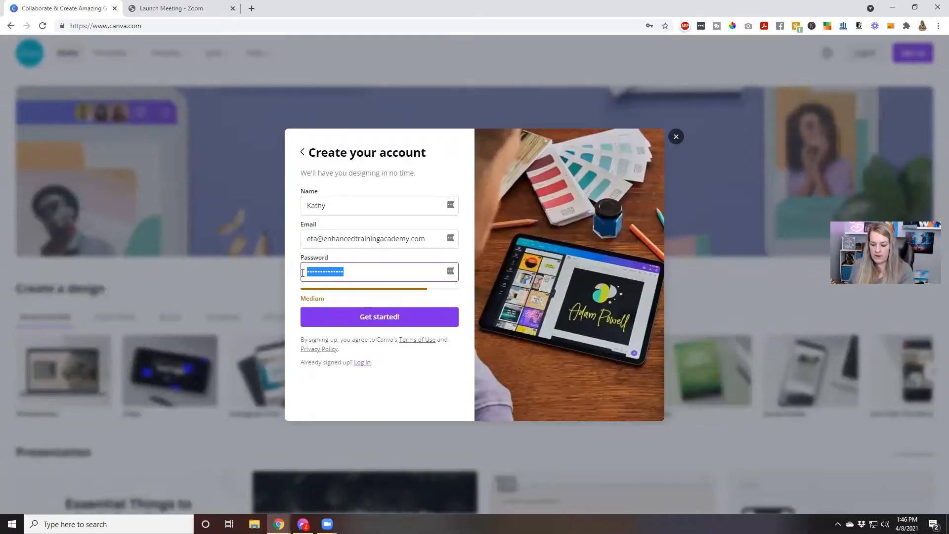
{"action": "type", "text": "****"}
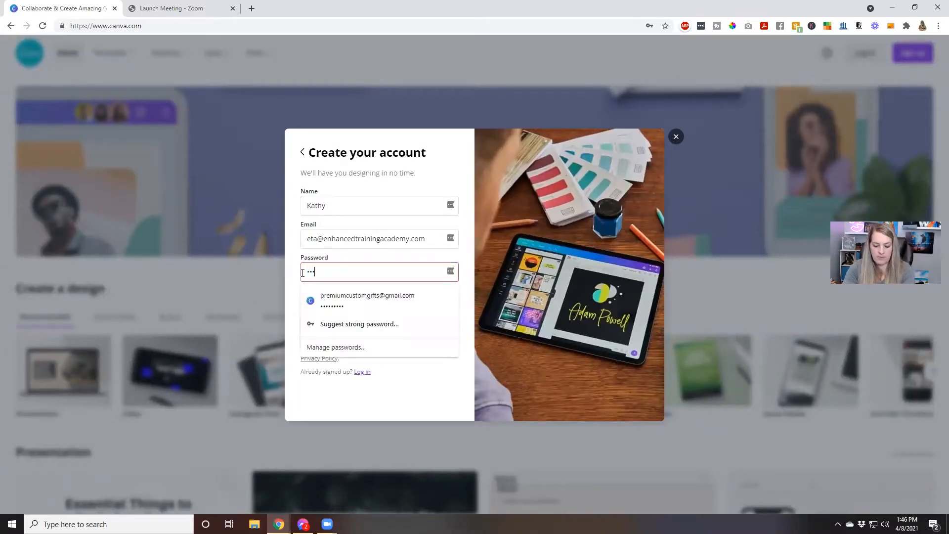
{"action": "type", "text": "**"}
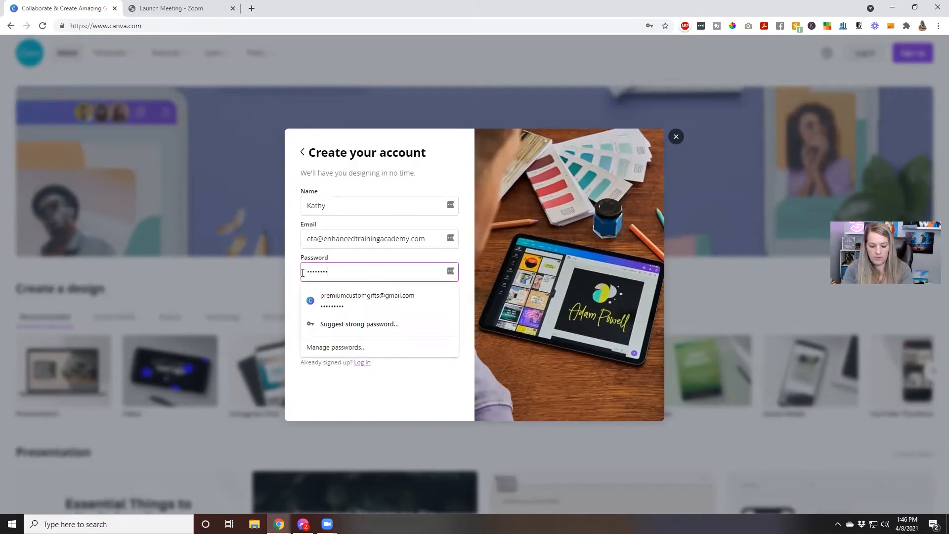
{"action": "key", "text": "ctrl+a"}
{"action": "key", "text": "BackSpace"}
{"action": "type", "text": "******"}
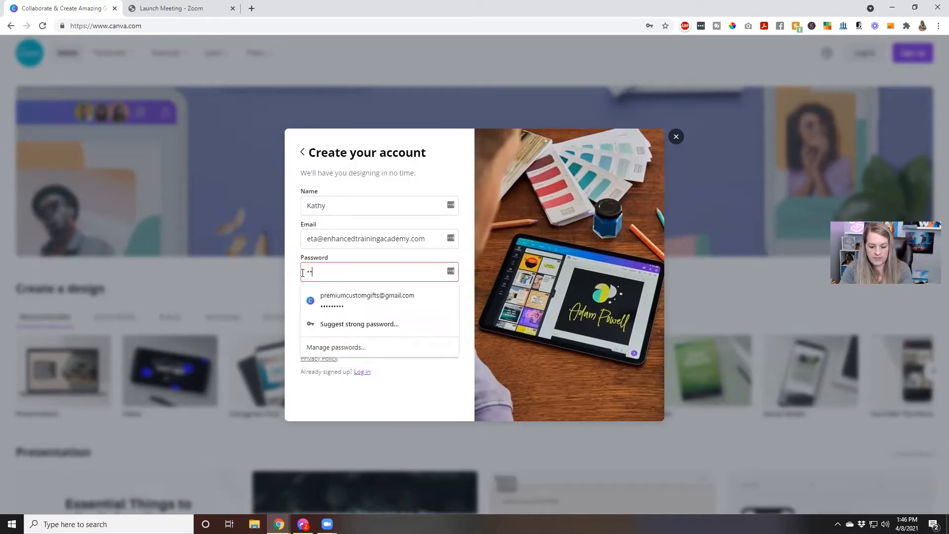
{"action": "type", "text": "*******"}
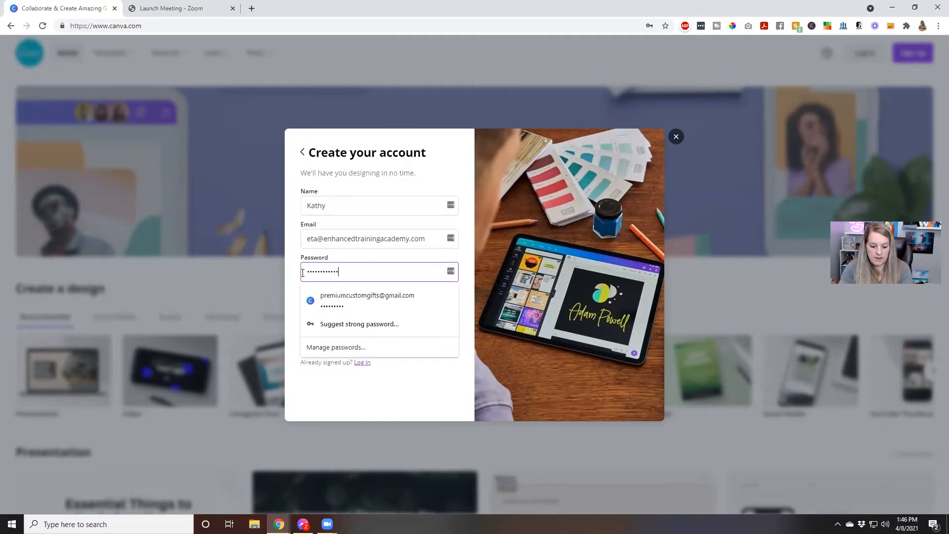
{"action": "type", "text": "**"}
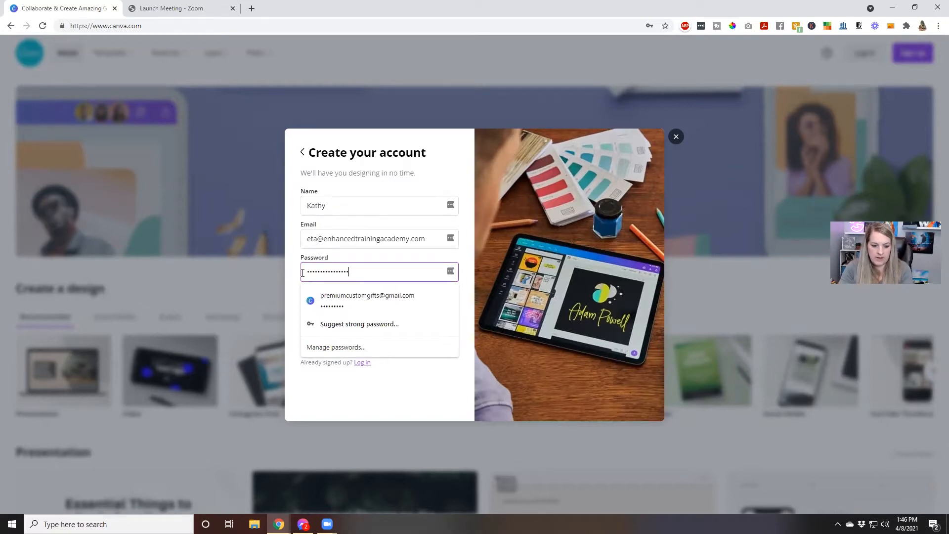
{"action": "left_click", "coordinate": [296, 281]}
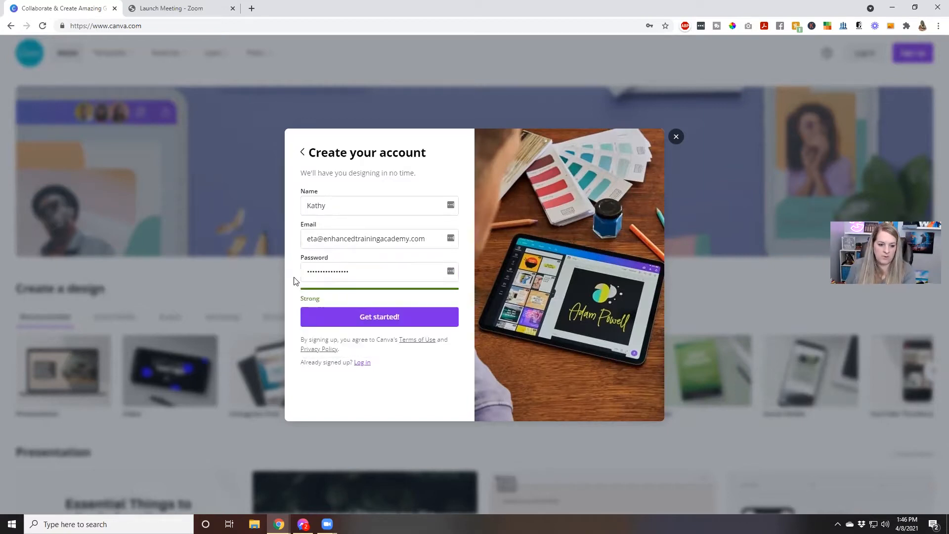
{"action": "left_click", "coordinate": [353, 321]}
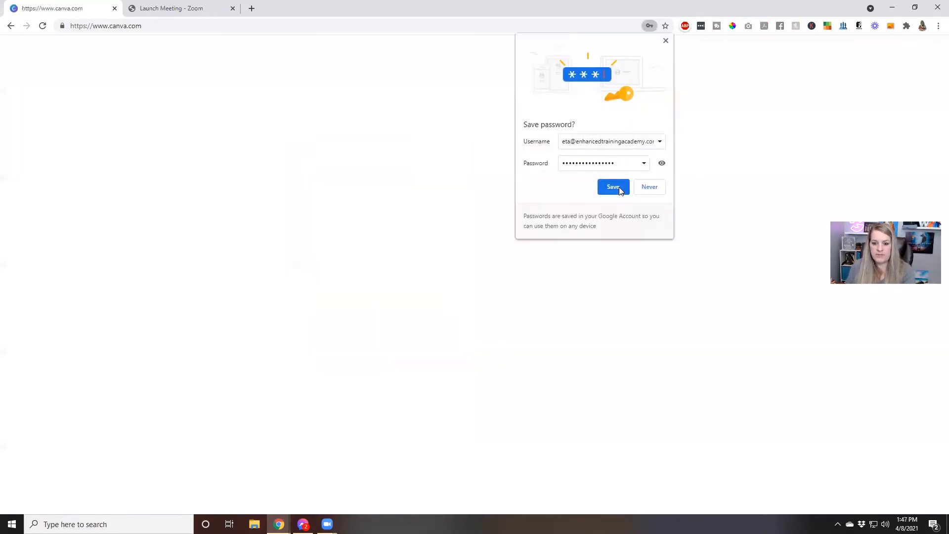
Save the password in Chrome, close the compromised-passwords warning, and choose Small business.
{"action": "left_click", "coordinate": [619, 187]}
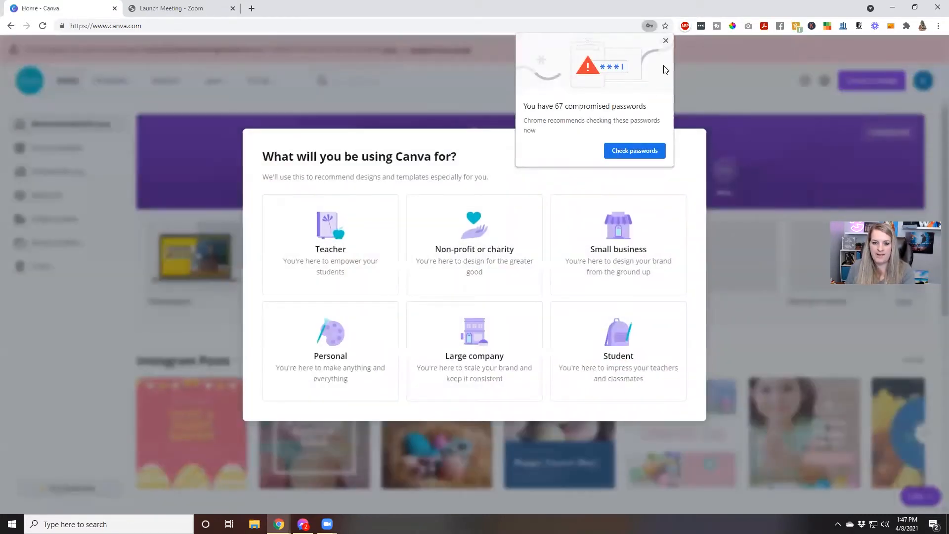
{"action": "left_click", "coordinate": [666, 41]}
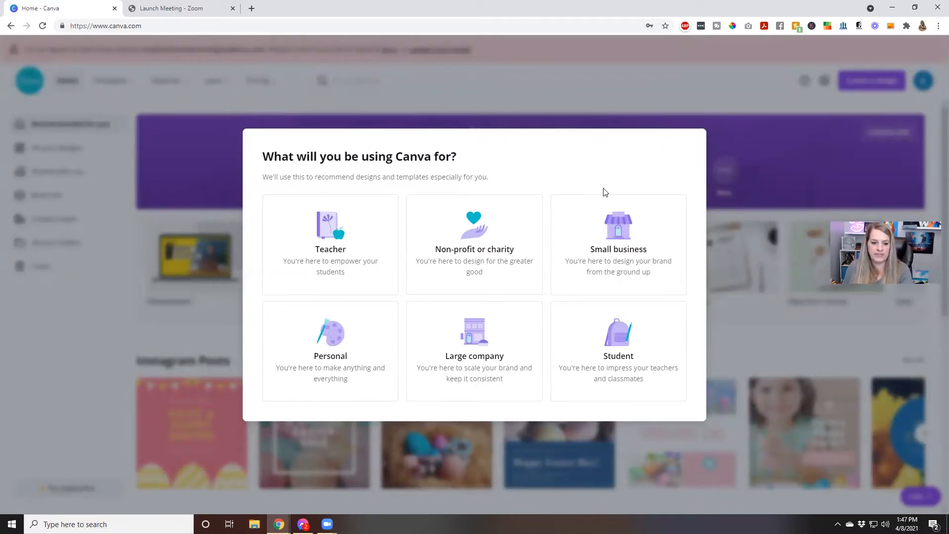
{"action": "left_click", "coordinate": [605, 231]}
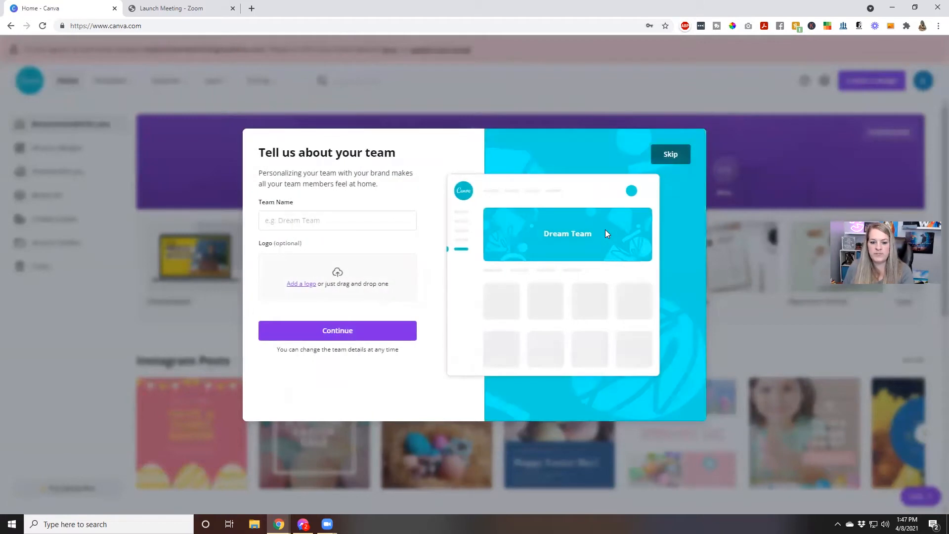
Name the team ETA and continue.
{"action": "left_click", "coordinate": [365, 216]}
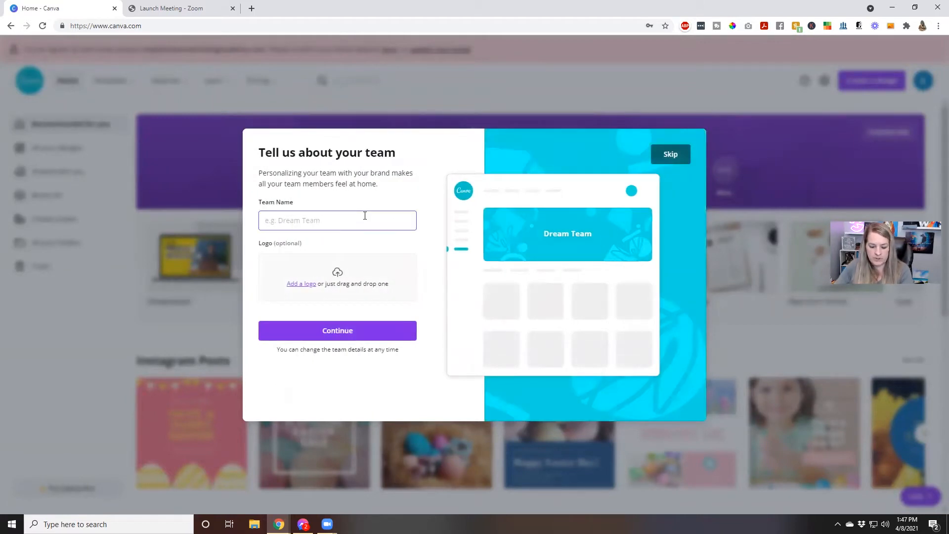
{"action": "type", "text": "ETA"}
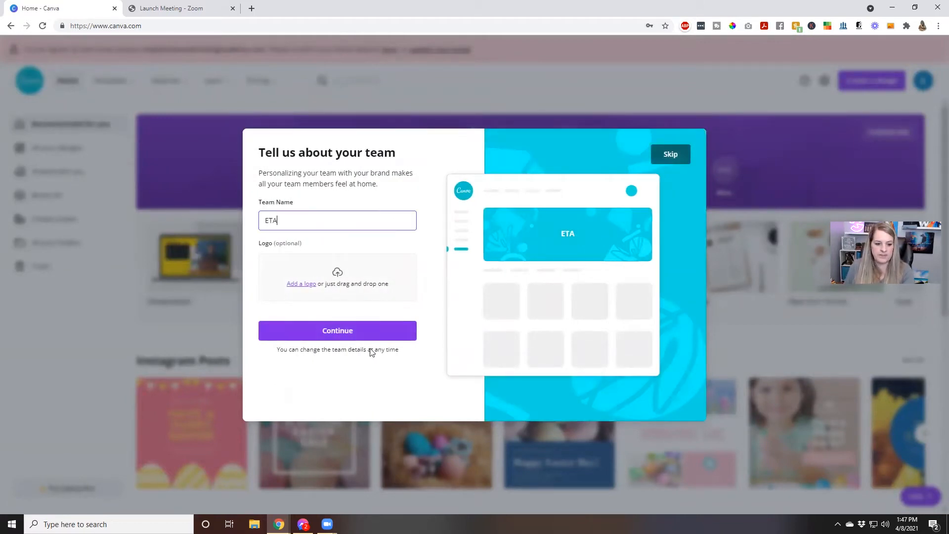
{"action": "left_click", "coordinate": [376, 332]}
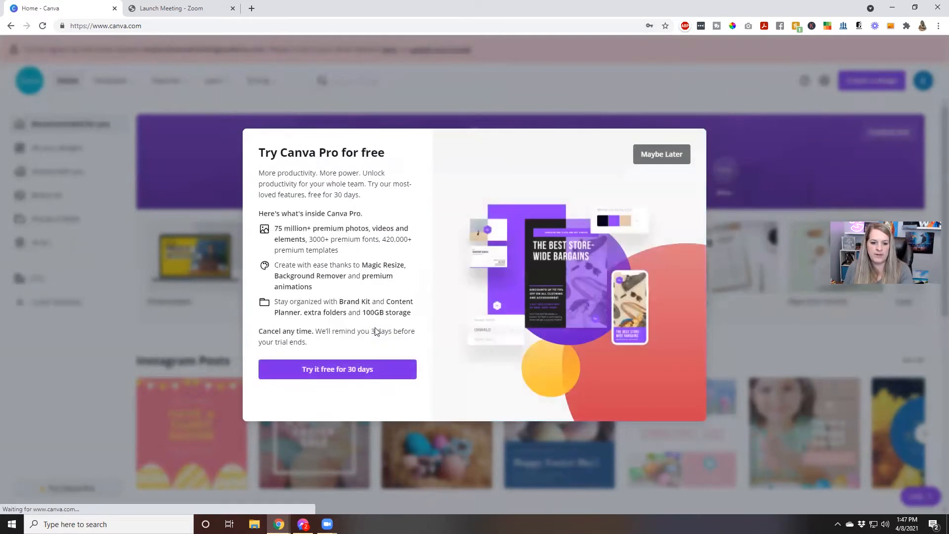
Decline the Pro trial with Maybe Later and skip inviting teammates.
{"action": "left_click", "coordinate": [671, 155]}
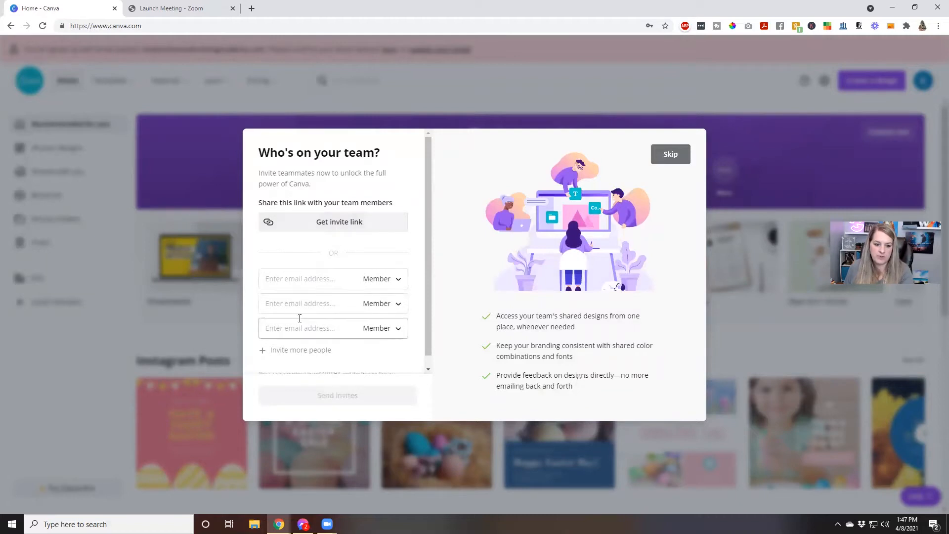
{"action": "left_click", "coordinate": [386, 281]}
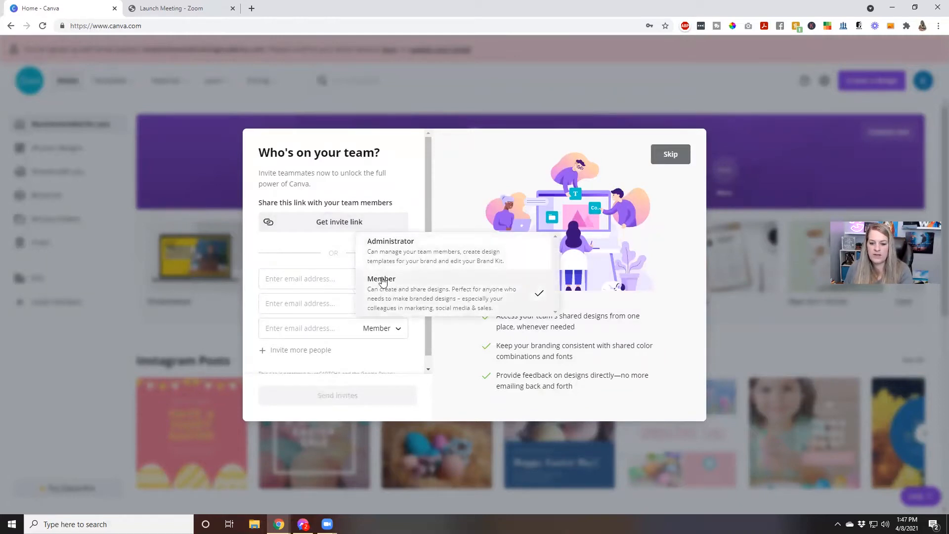
{"action": "left_click", "coordinate": [440, 341]}
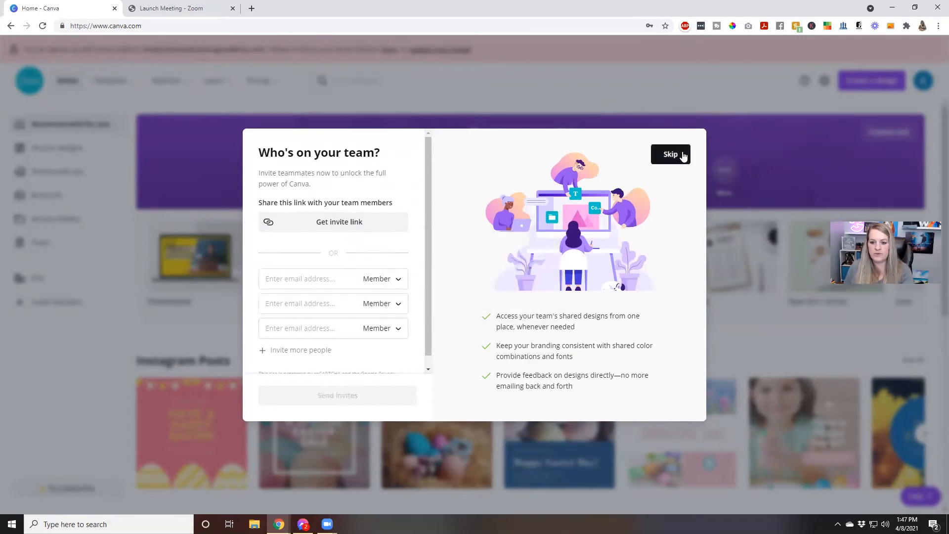
{"action": "left_click", "coordinate": [682, 152]}
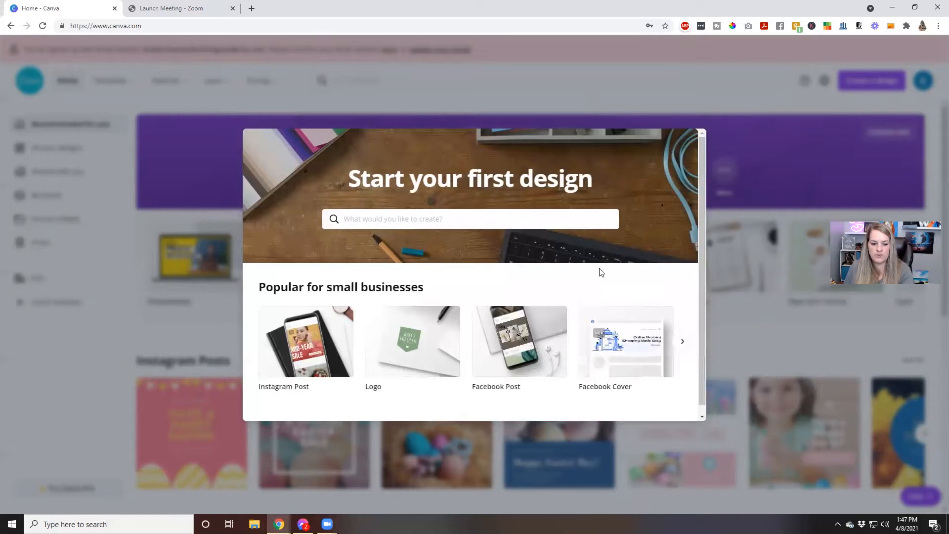
Open a Facebook Post design, close the publish list, and go back to the Canva home page.
{"action": "left_click", "coordinate": [484, 339]}
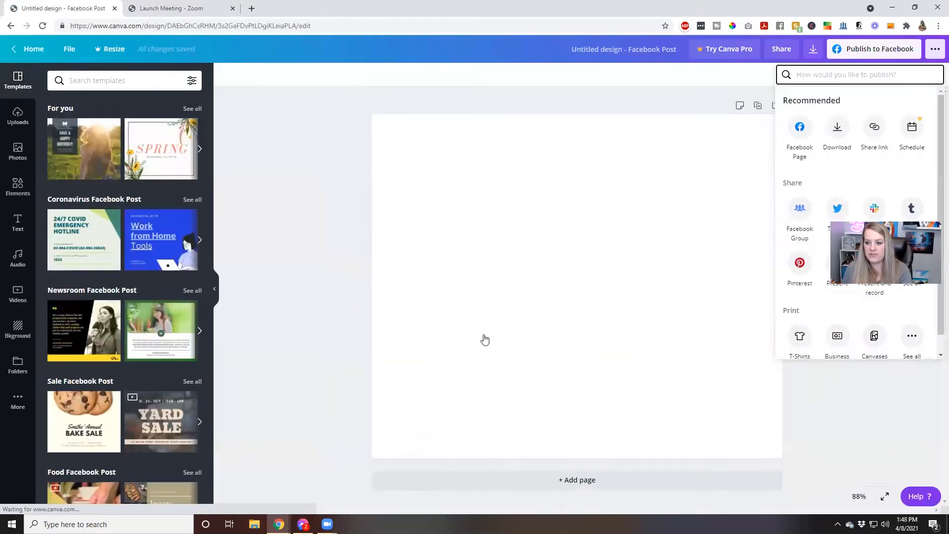
{"action": "left_click", "coordinate": [339, 141]}
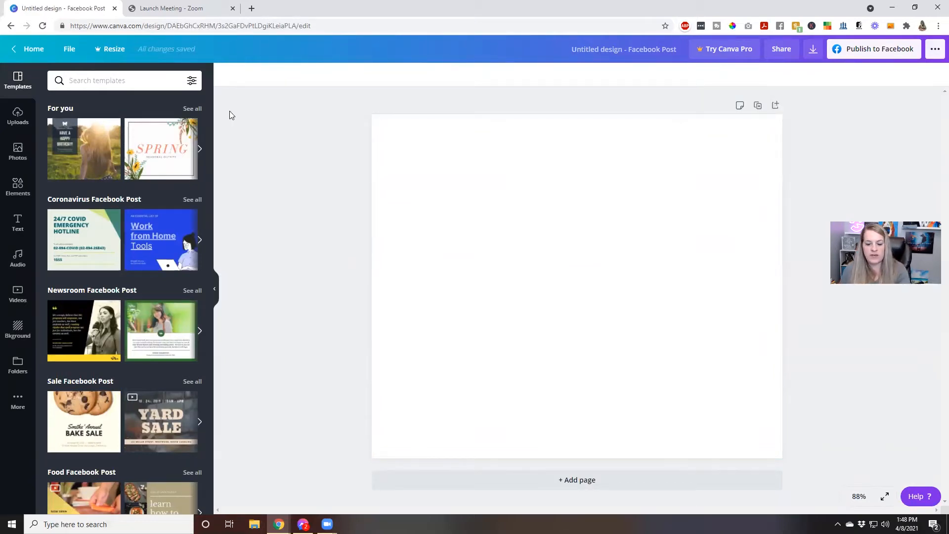
{"action": "left_click", "coordinate": [45, 49]}
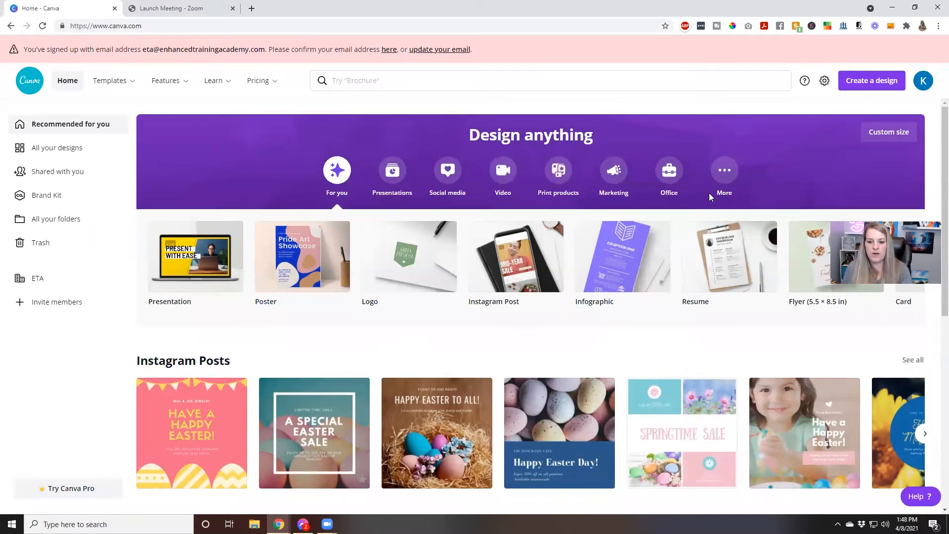
Create a Facebook Post via More > Social media and dismiss the collaboration popup.
{"action": "left_click", "coordinate": [722, 182]}
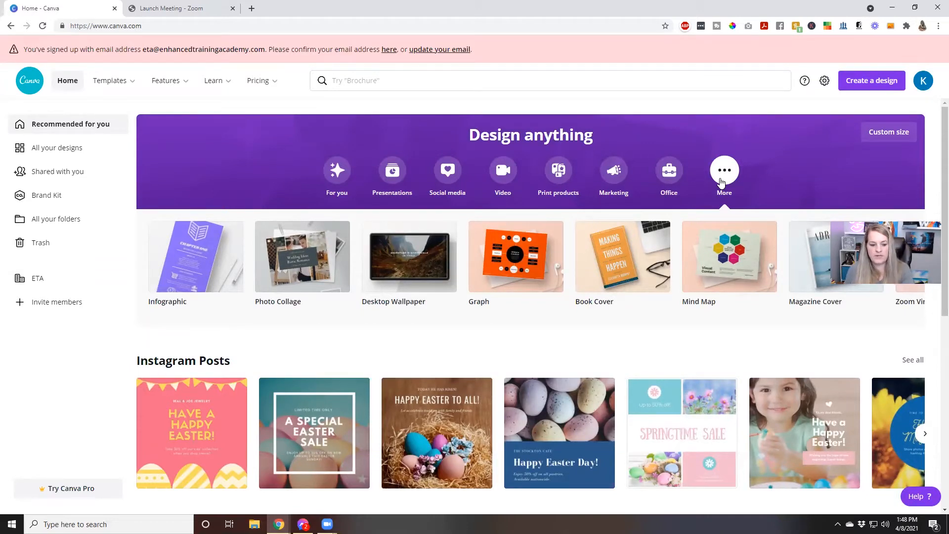
{"action": "left_click", "coordinate": [444, 183]}
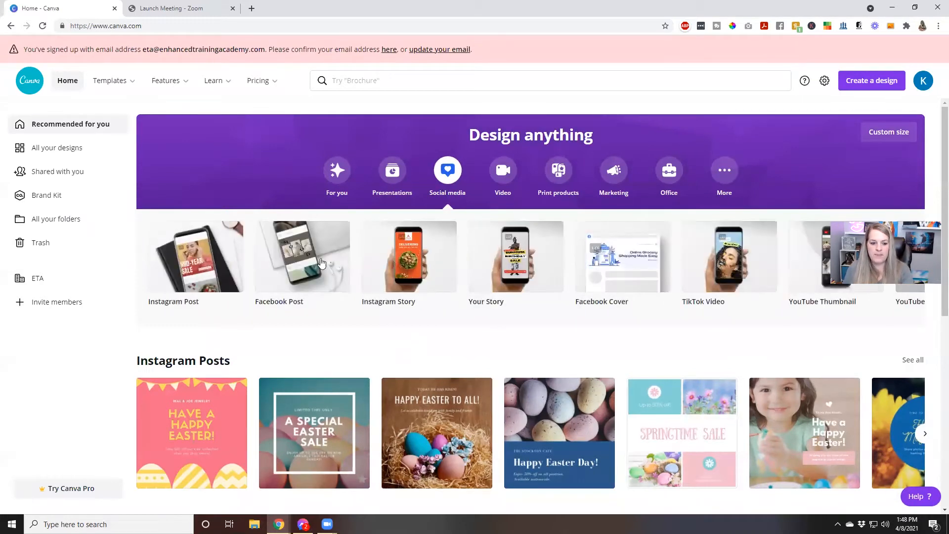
{"action": "left_click", "coordinate": [320, 262]}
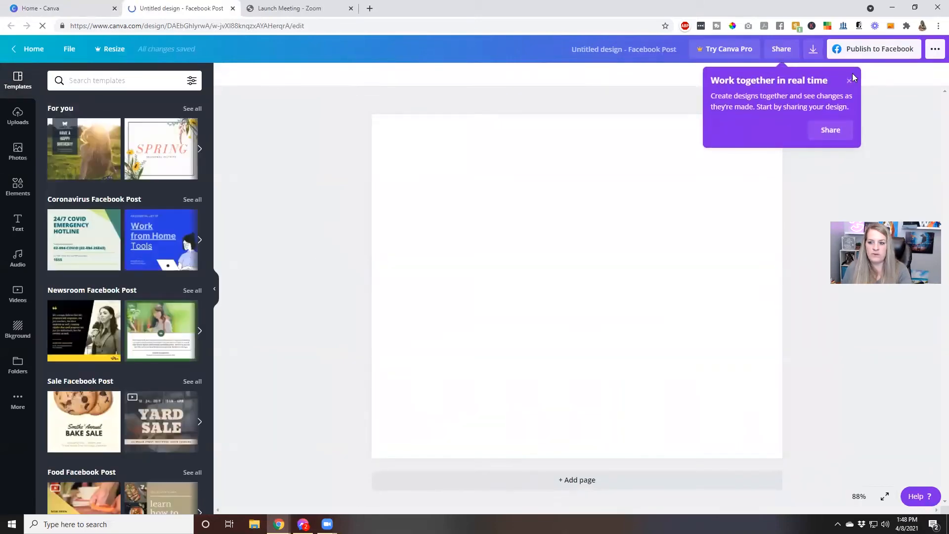
{"action": "left_click", "coordinate": [850, 80]}
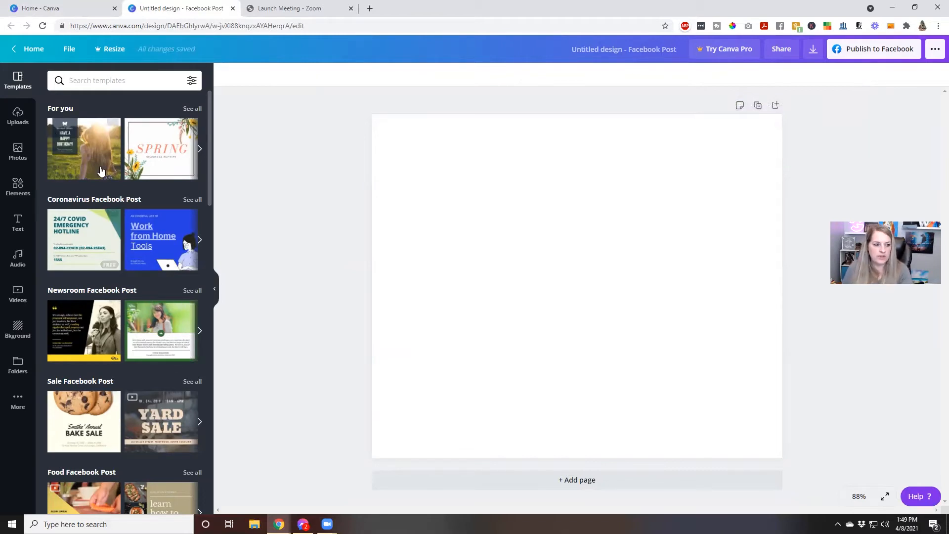
{"action": "scroll", "coordinate": [101, 184], "scroll_direction": "down", "scroll_amount": 7}
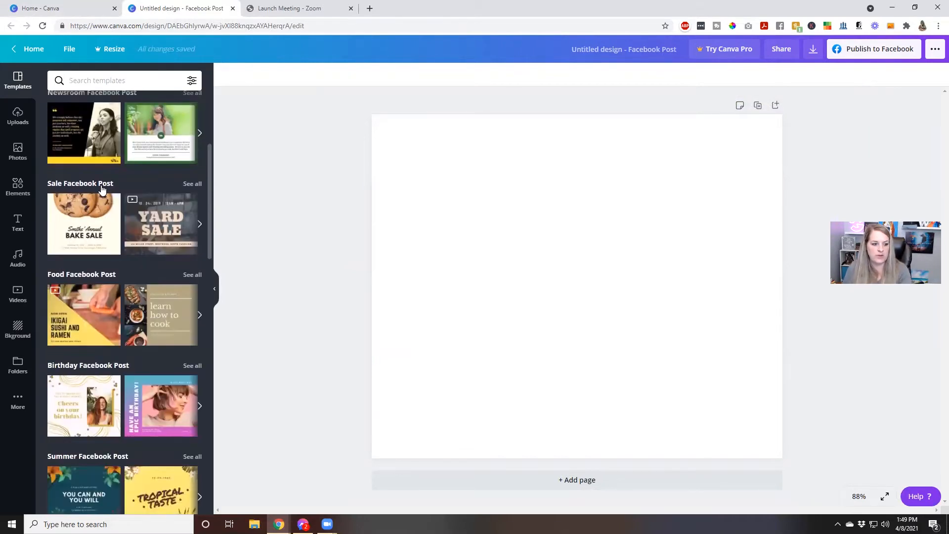
{"action": "scroll", "coordinate": [102, 190], "scroll_direction": "down", "scroll_amount": 8}
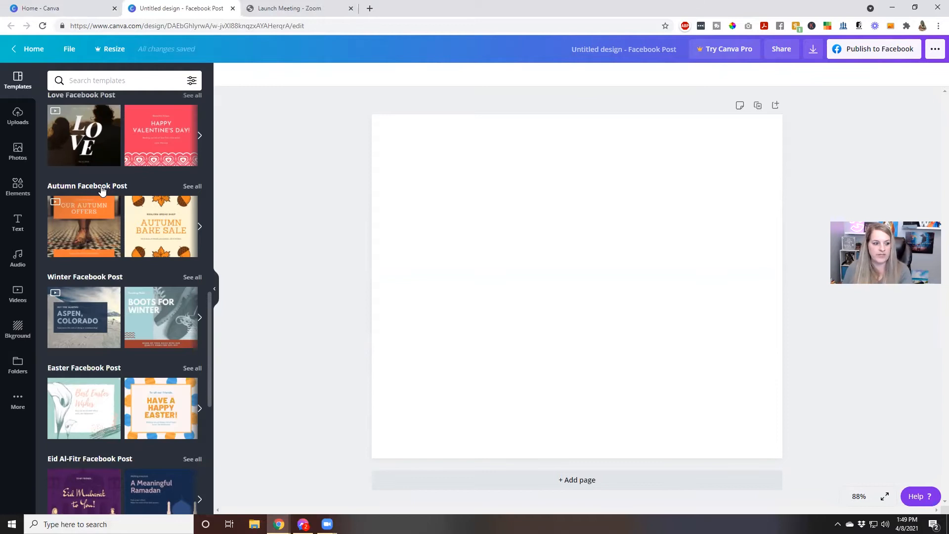
{"action": "scroll", "coordinate": [101, 190], "scroll_direction": "up", "scroll_amount": 5}
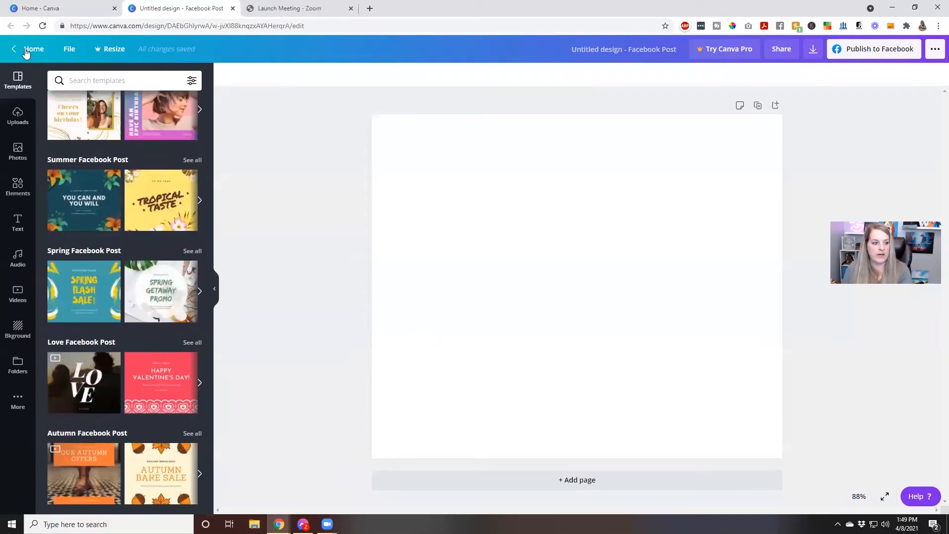
Look through the Uploads and Photos panels, then scroll the Elements library.
{"action": "left_click", "coordinate": [12, 126]}
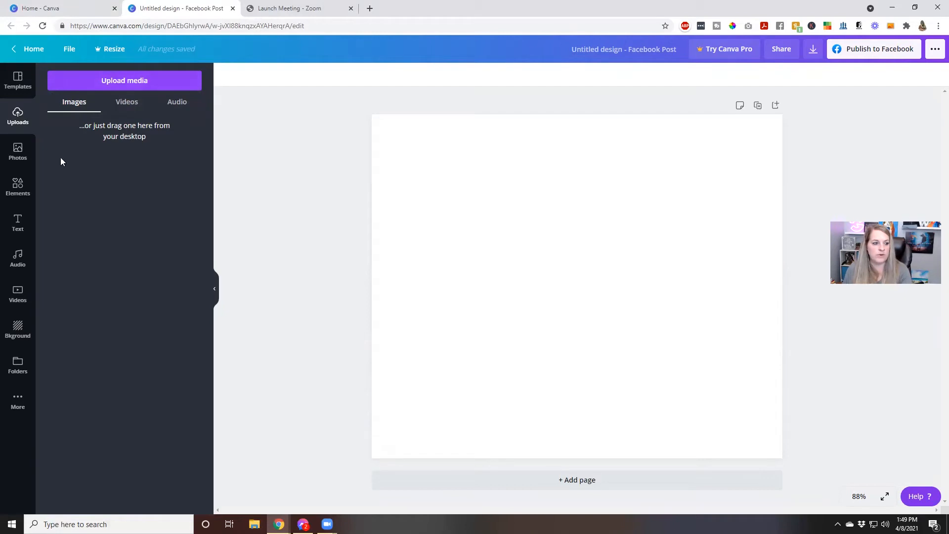
{"action": "left_click", "coordinate": [16, 161]}
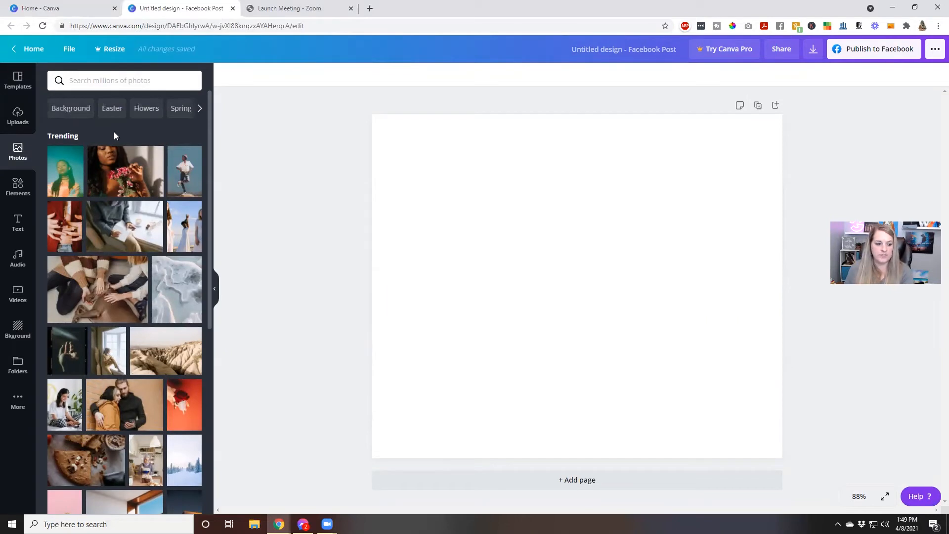
{"action": "left_click", "coordinate": [23, 191]}
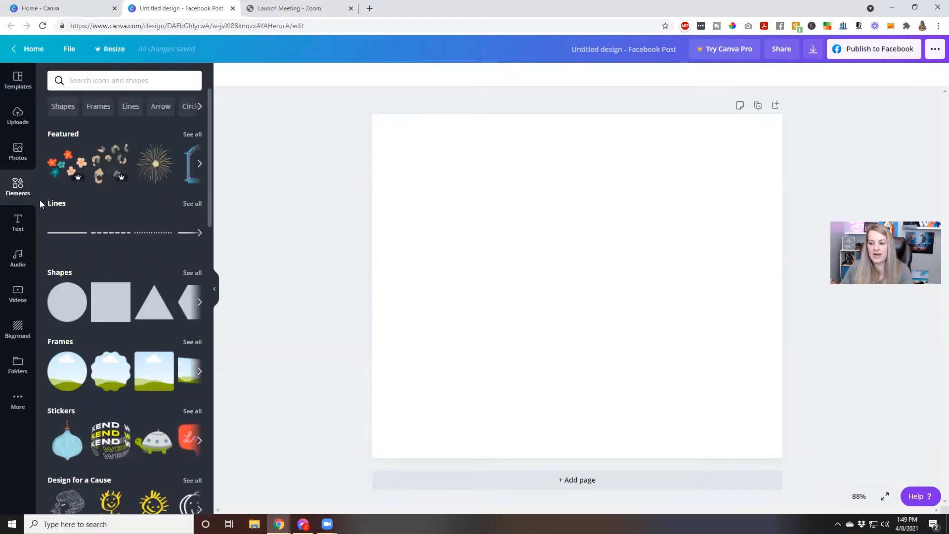
{"action": "scroll", "coordinate": [129, 348], "scroll_direction": "down", "scroll_amount": 1}
{"action": "scroll", "coordinate": [129, 348], "scroll_direction": "down", "scroll_amount": 2}
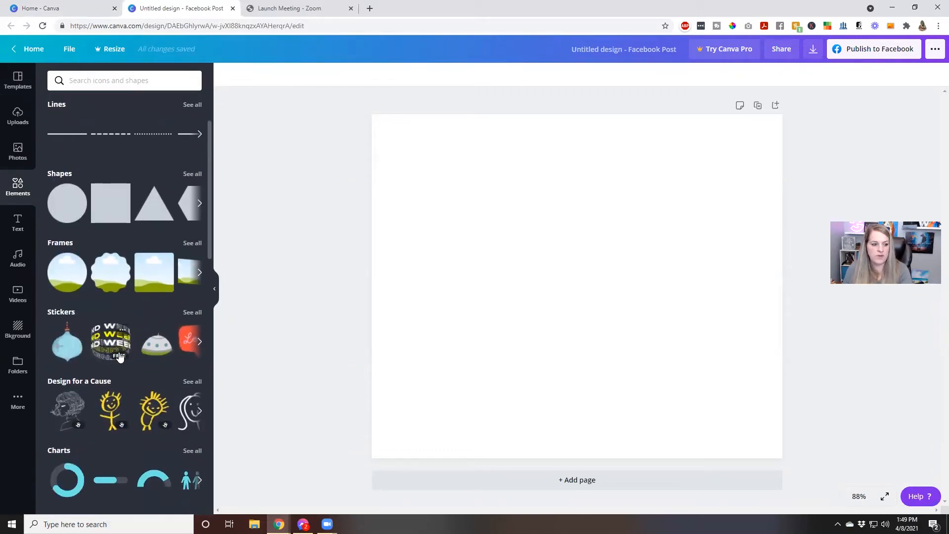
{"action": "scroll", "coordinate": [67, 284], "scroll_direction": "up", "scroll_amount": 1}
{"action": "scroll", "coordinate": [74, 244], "scroll_direction": "up", "scroll_amount": 2}
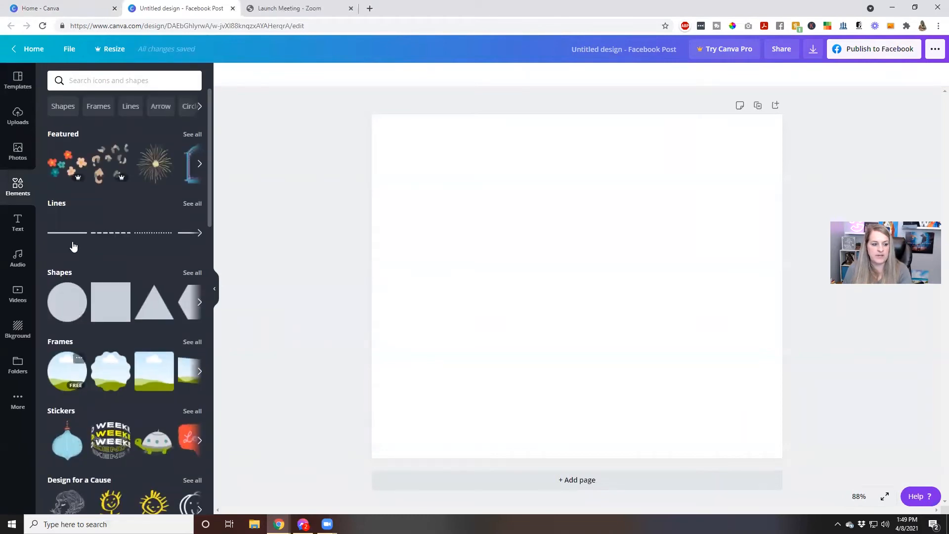
Search the elements for 'beach' and scroll the results, then switch to the Text presets.
{"action": "scroll", "coordinate": [132, 242], "scroll_direction": "down", "scroll_amount": 3}
{"action": "scroll", "coordinate": [131, 241], "scroll_direction": "down", "scroll_amount": 12}
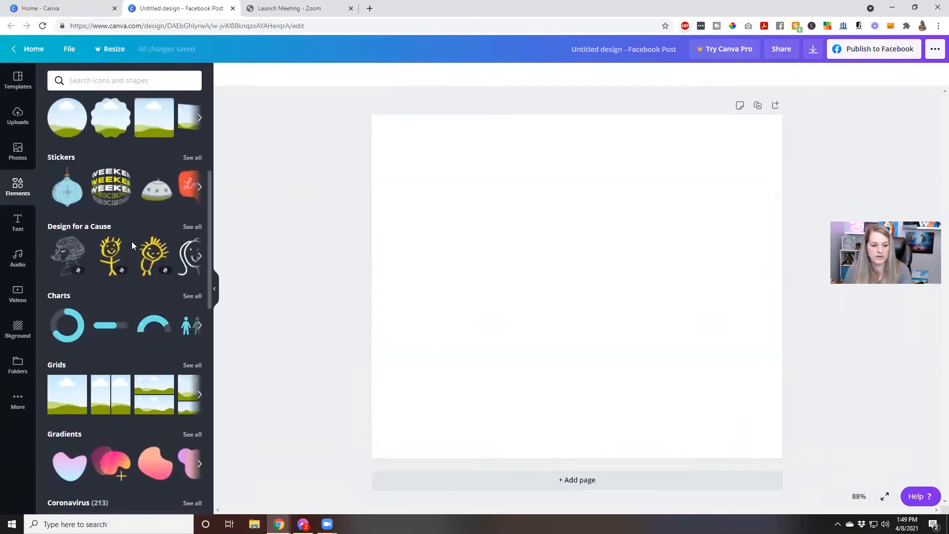
{"action": "scroll", "coordinate": [132, 246], "scroll_direction": "down", "scroll_amount": 15}
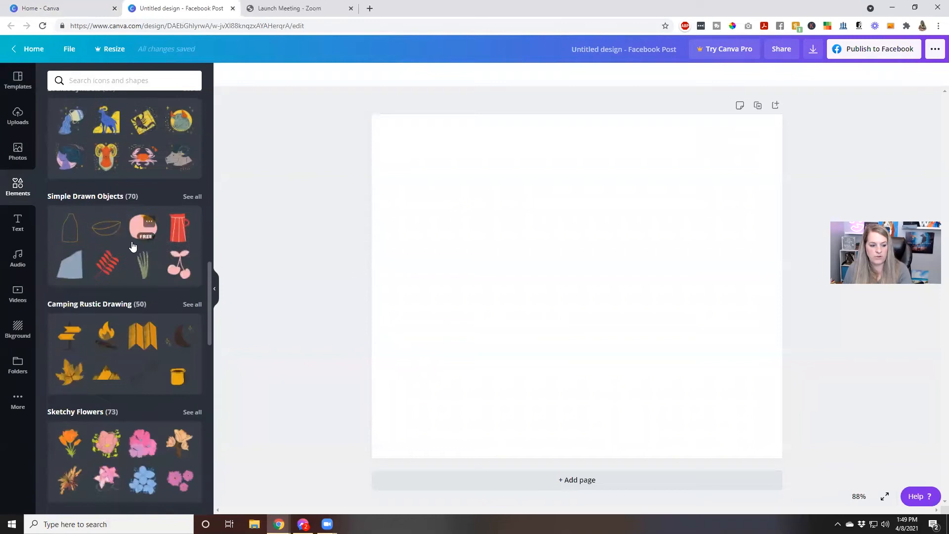
{"action": "left_click", "coordinate": [95, 77]}
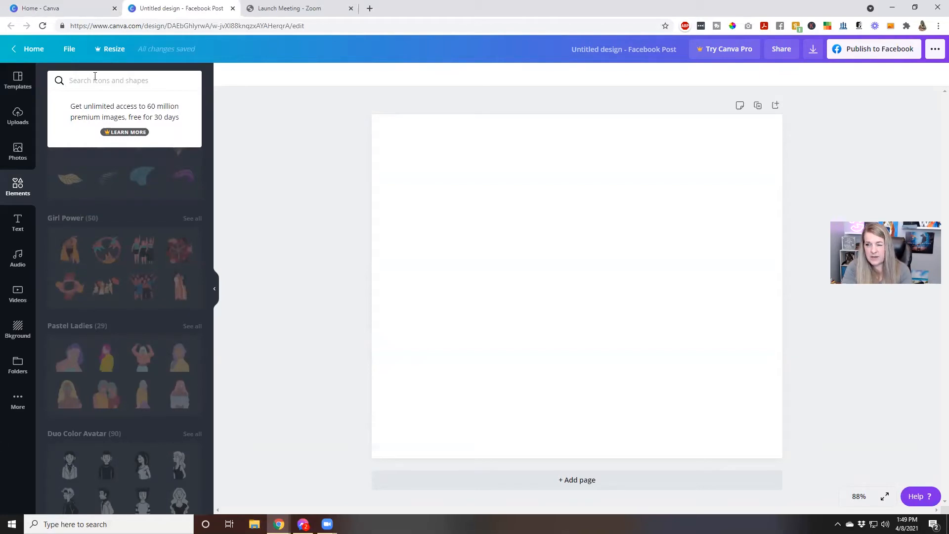
{"action": "type", "text": "beach"}
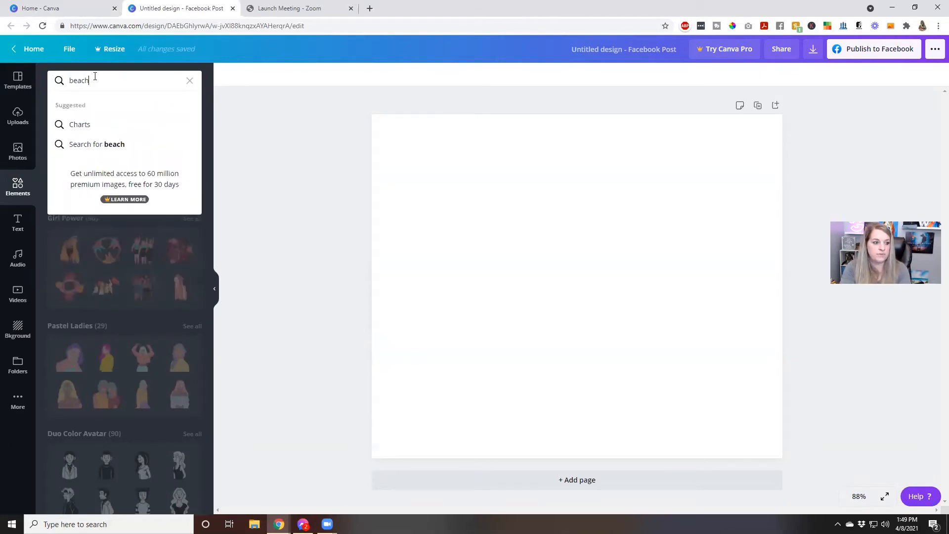
{"action": "key", "text": "Return"}
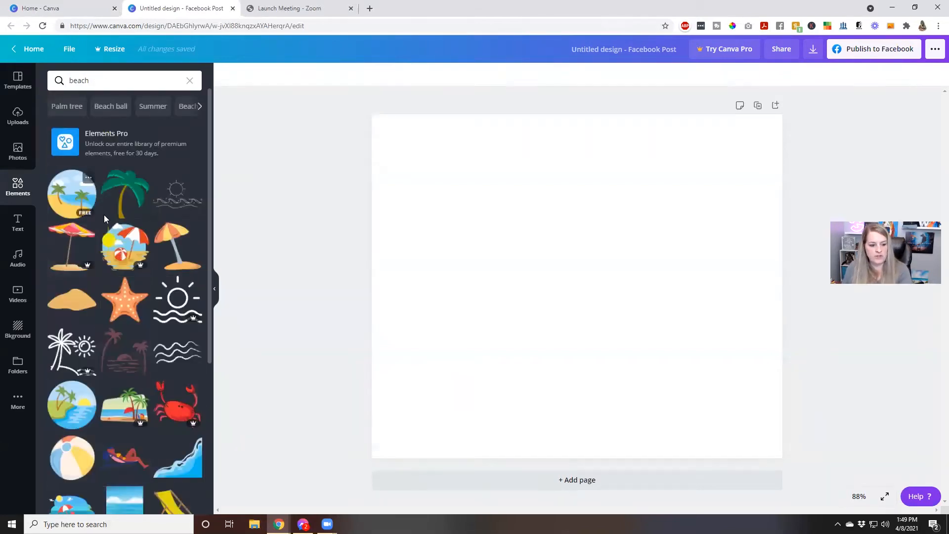
{"action": "scroll", "coordinate": [103, 214], "scroll_direction": "down", "scroll_amount": 7}
{"action": "scroll", "coordinate": [133, 257], "scroll_direction": "down", "scroll_amount": 2}
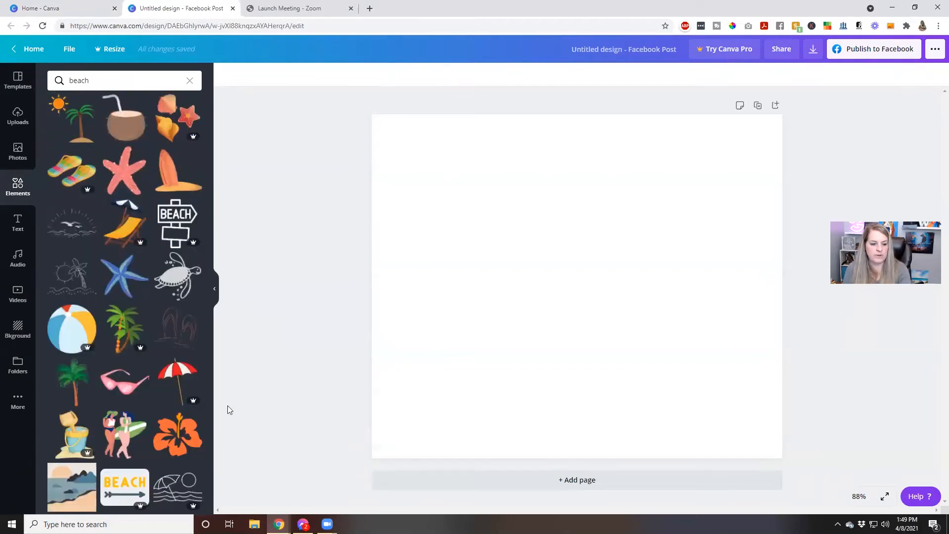
{"action": "scroll", "coordinate": [131, 400], "scroll_direction": "down", "scroll_amount": 4}
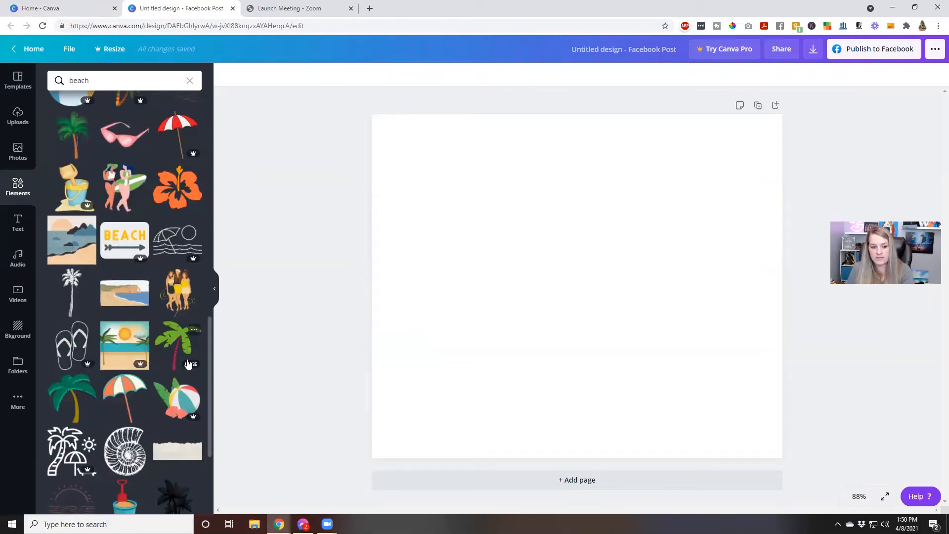
{"action": "scroll", "coordinate": [187, 361], "scroll_direction": "up", "scroll_amount": 4}
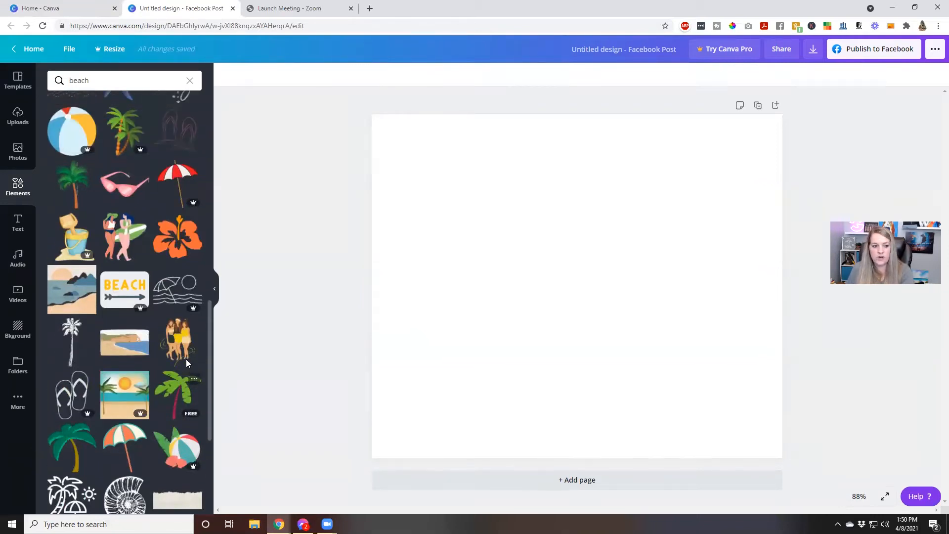
{"action": "left_click", "coordinate": [16, 227]}
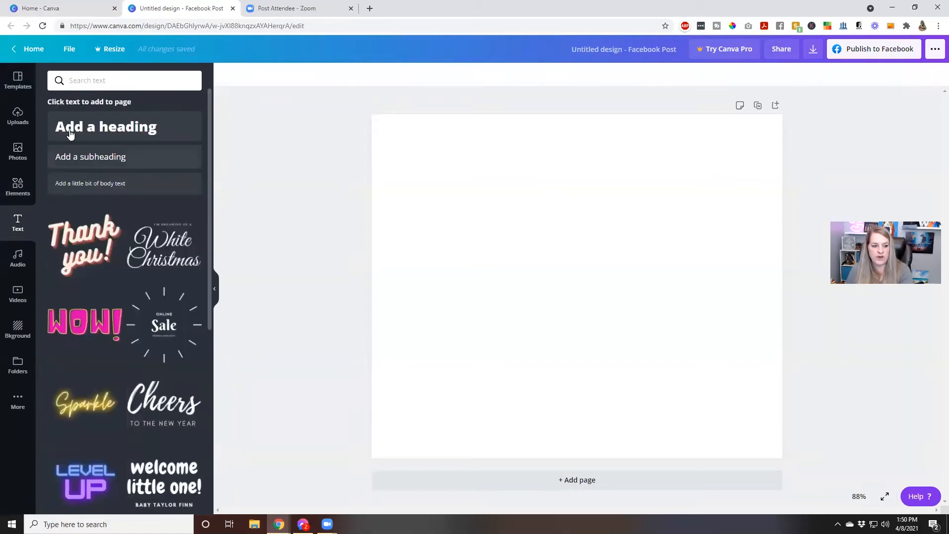
Scroll the Text presets, browse the Audio track list, then open the Videos library.
{"action": "scroll", "coordinate": [110, 307], "scroll_direction": "down", "scroll_amount": 10}
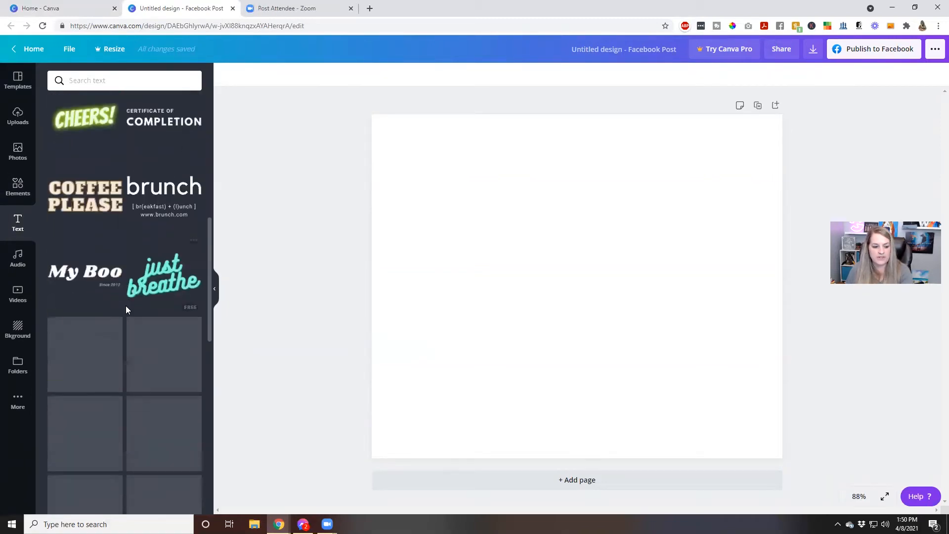
{"action": "scroll", "coordinate": [126, 303], "scroll_direction": "down", "scroll_amount": 3}
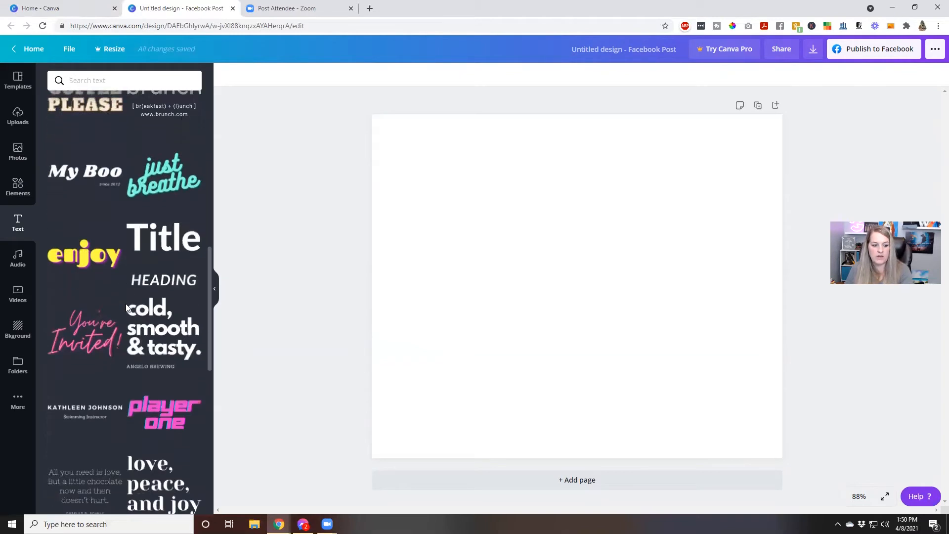
{"action": "scroll", "coordinate": [126, 304], "scroll_direction": "up", "scroll_amount": 13}
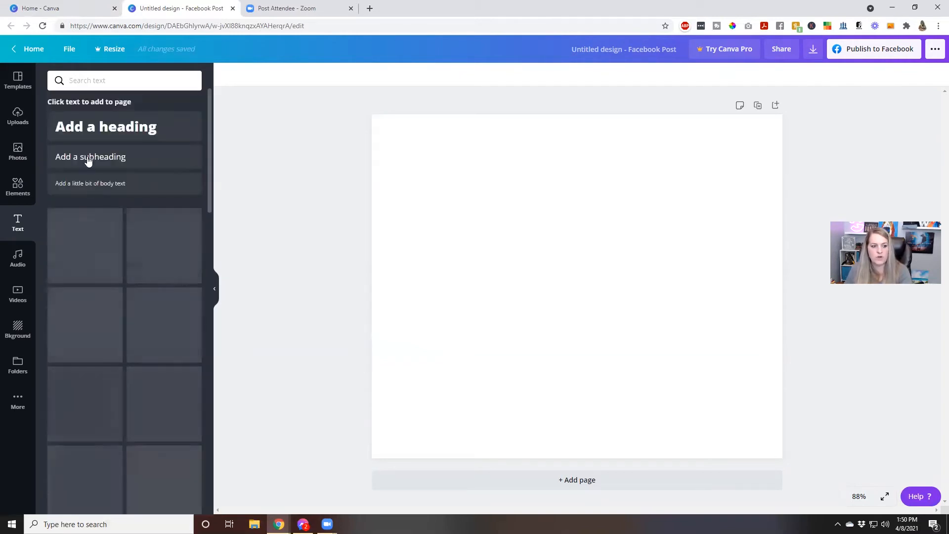
{"action": "left_click", "coordinate": [18, 258]}
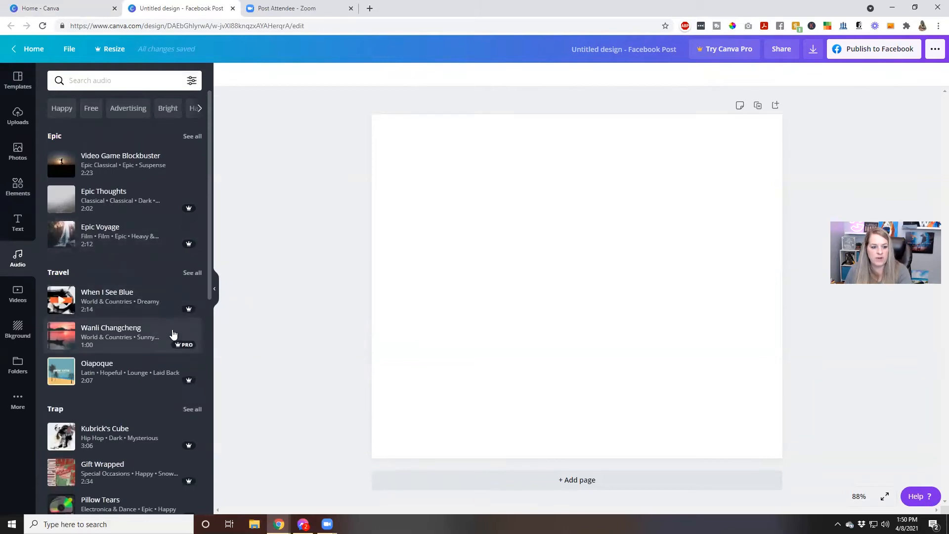
{"action": "scroll", "coordinate": [174, 324], "scroll_direction": "down", "scroll_amount": 6}
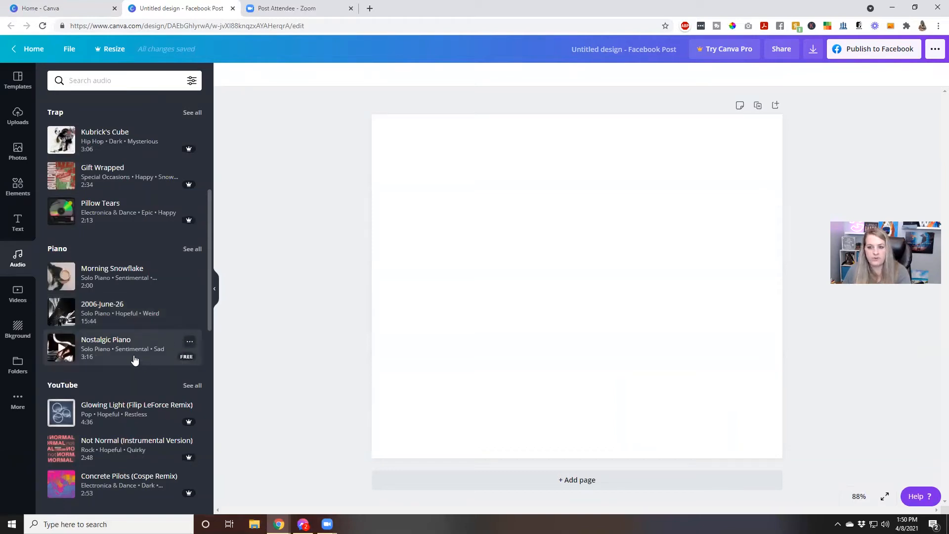
{"action": "left_click", "coordinate": [14, 299]}
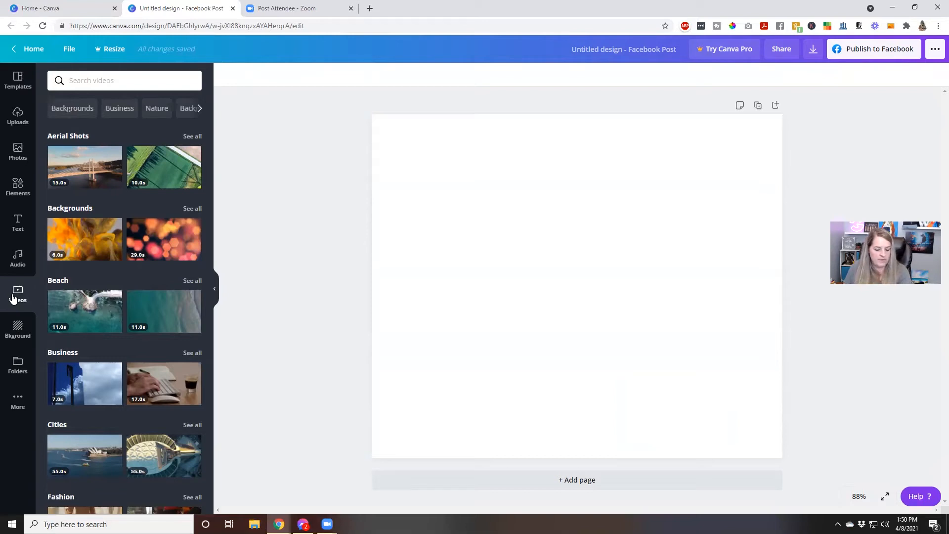
Step through Background and Folders to the More panel listing apps like Flickr, Box and HubSpot.
{"action": "mouse_move", "coordinate": [91, 241]}
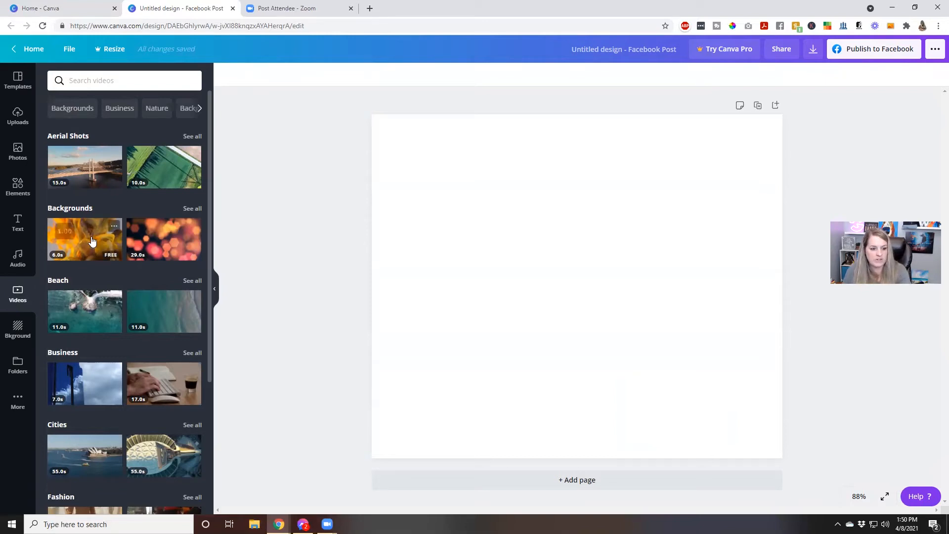
{"action": "mouse_move", "coordinate": [149, 232]}
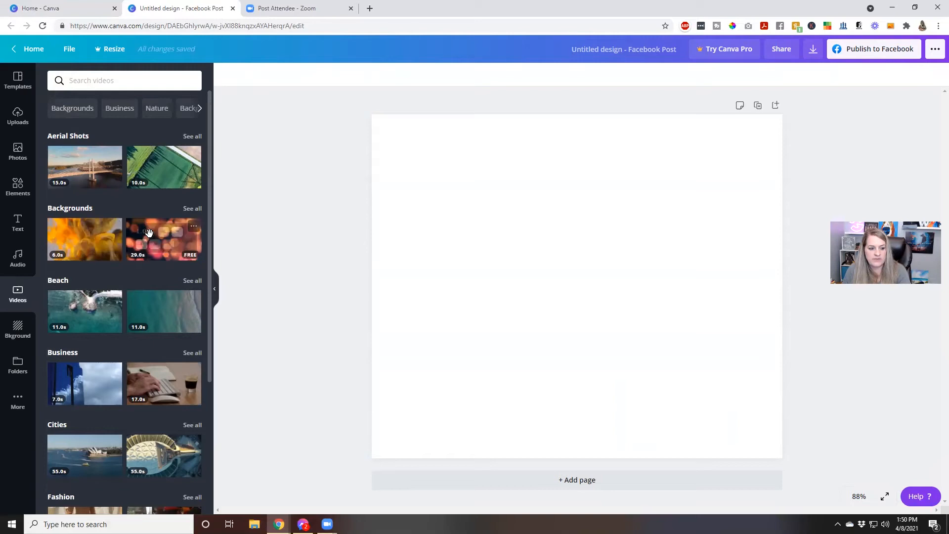
{"action": "mouse_move", "coordinate": [72, 166]}
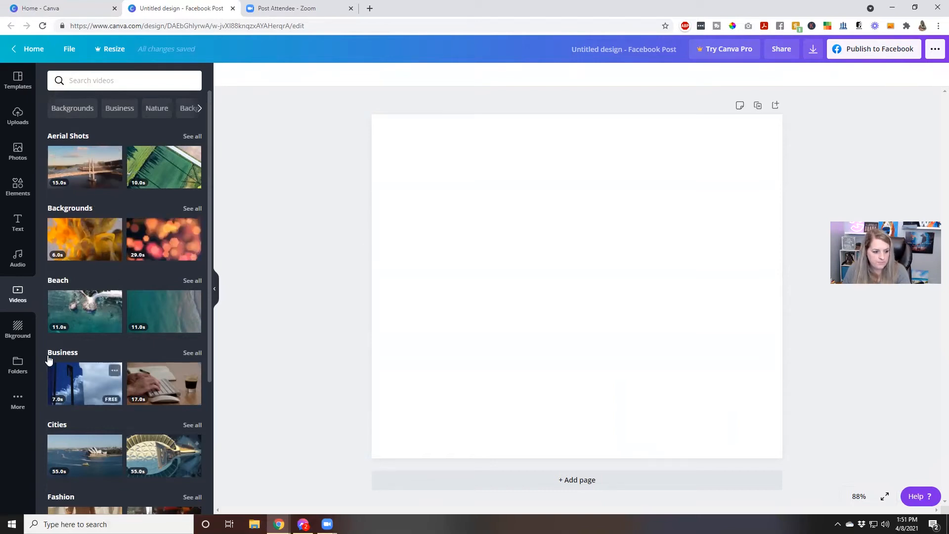
{"action": "left_click", "coordinate": [18, 329]}
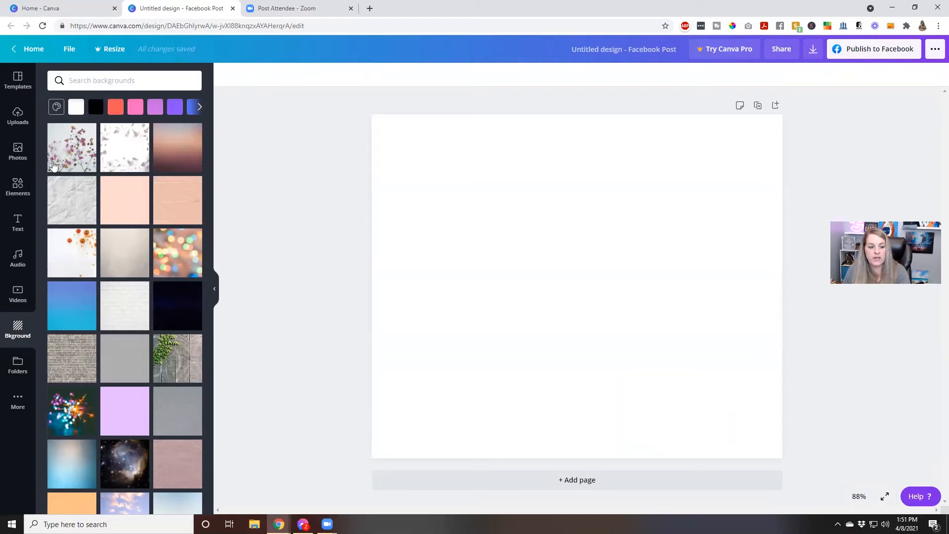
{"action": "left_click", "coordinate": [7, 358]}
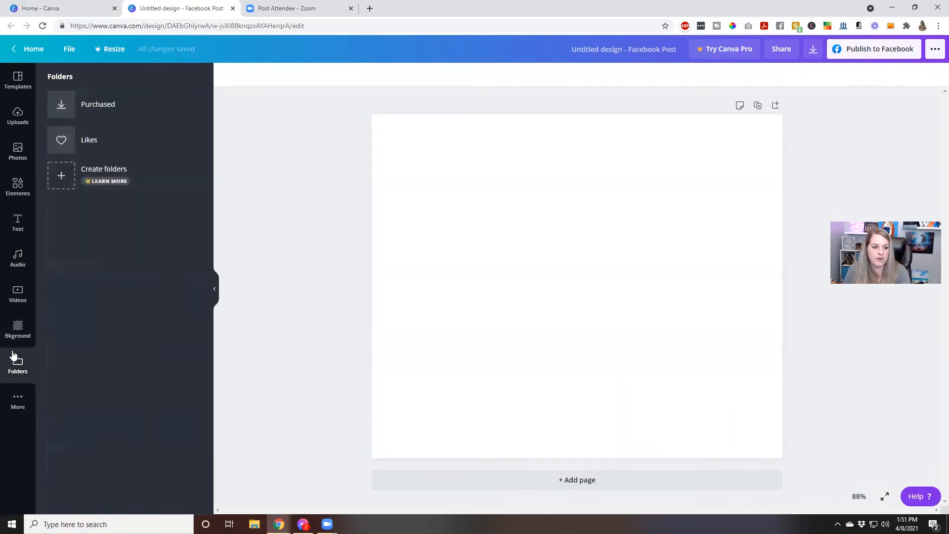
{"action": "left_click", "coordinate": [20, 411]}
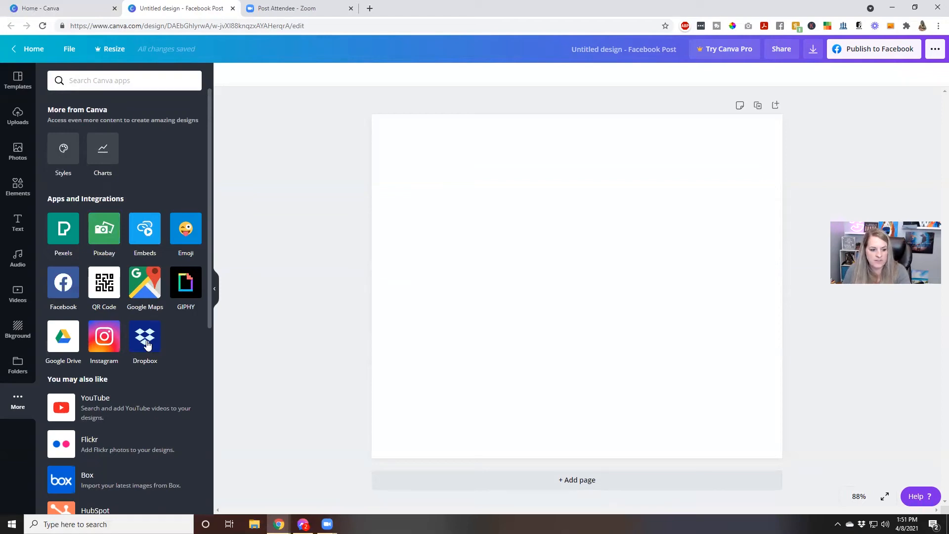
{"action": "scroll", "coordinate": [148, 345], "scroll_direction": "down", "scroll_amount": 7}
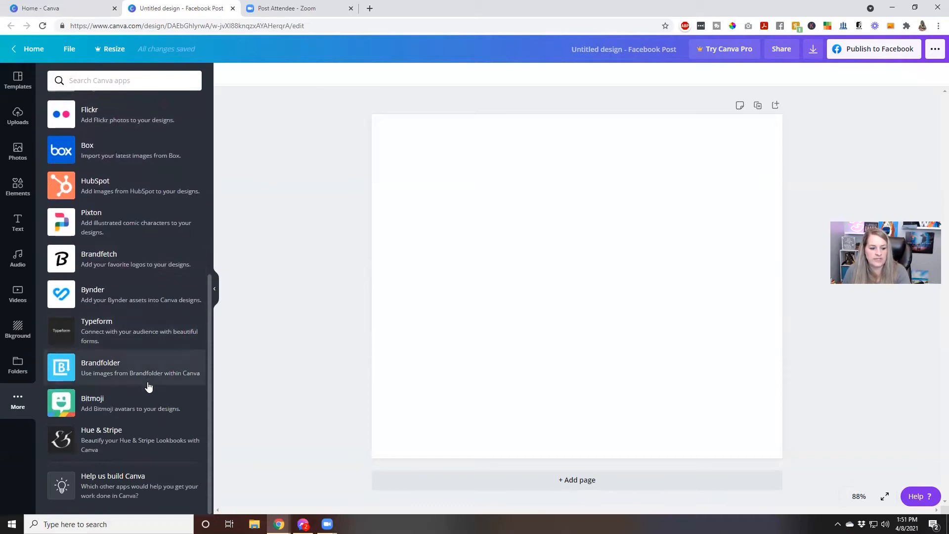
{"action": "scroll", "coordinate": [149, 386], "scroll_direction": "up", "scroll_amount": 7}
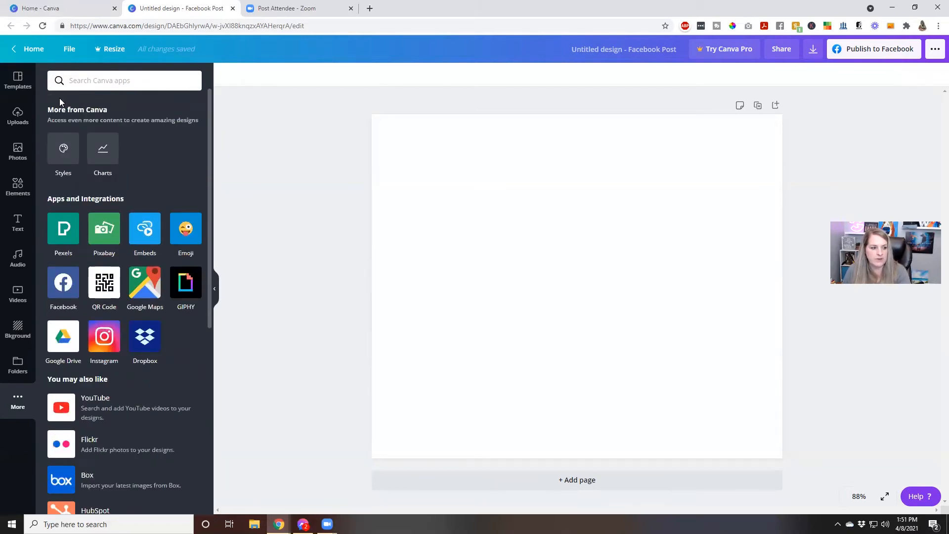
Search the Facebook Post templates for 'motivation'.
{"action": "left_click", "coordinate": [18, 81]}
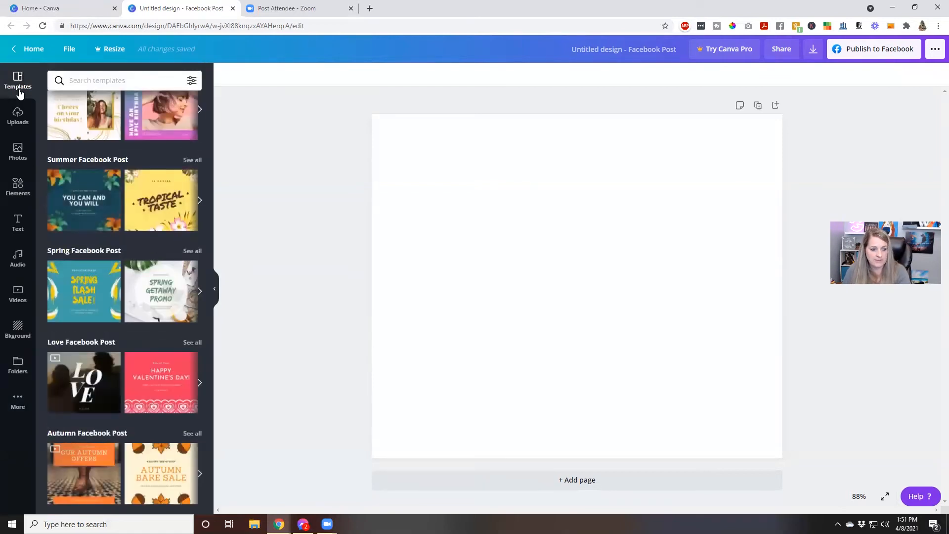
{"action": "scroll", "coordinate": [122, 292], "scroll_direction": "up", "scroll_amount": 10}
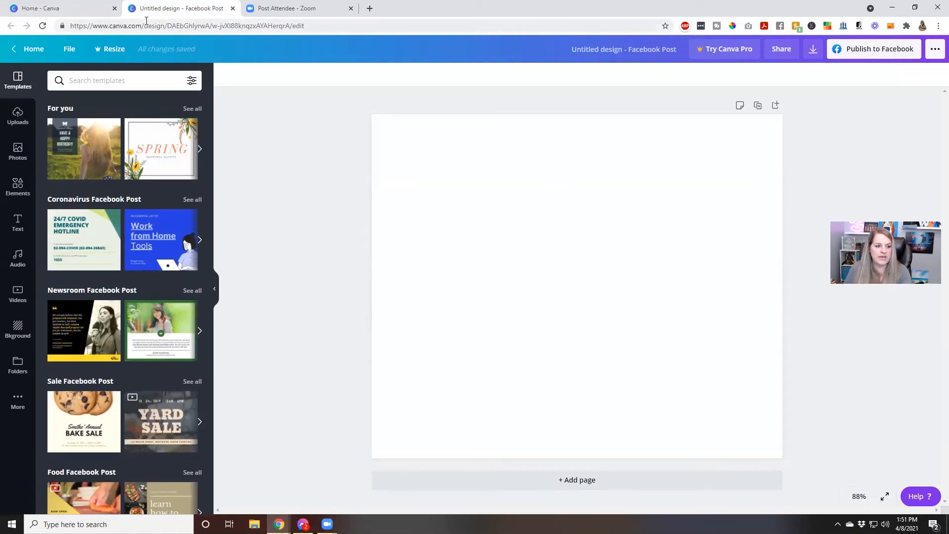
{"action": "left_click", "coordinate": [109, 79]}
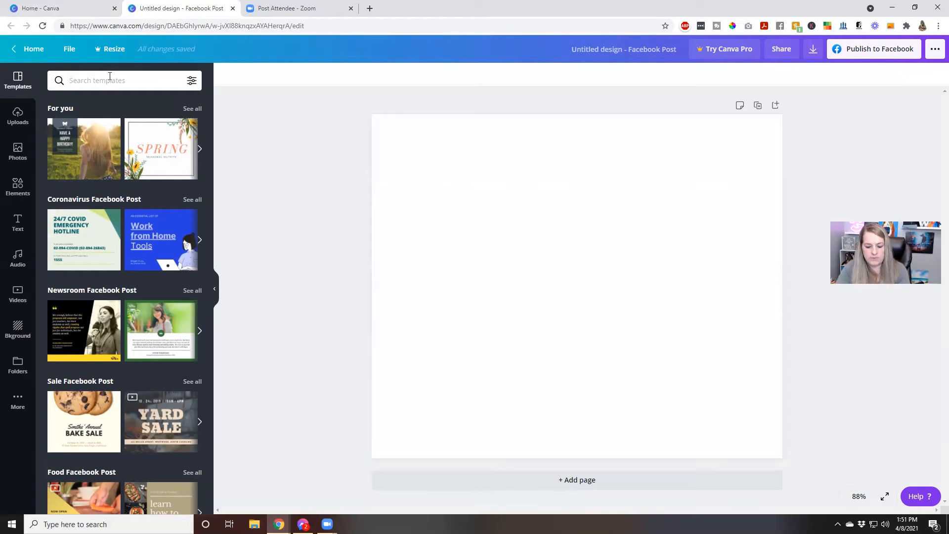
{"action": "type", "text": "motivation"}
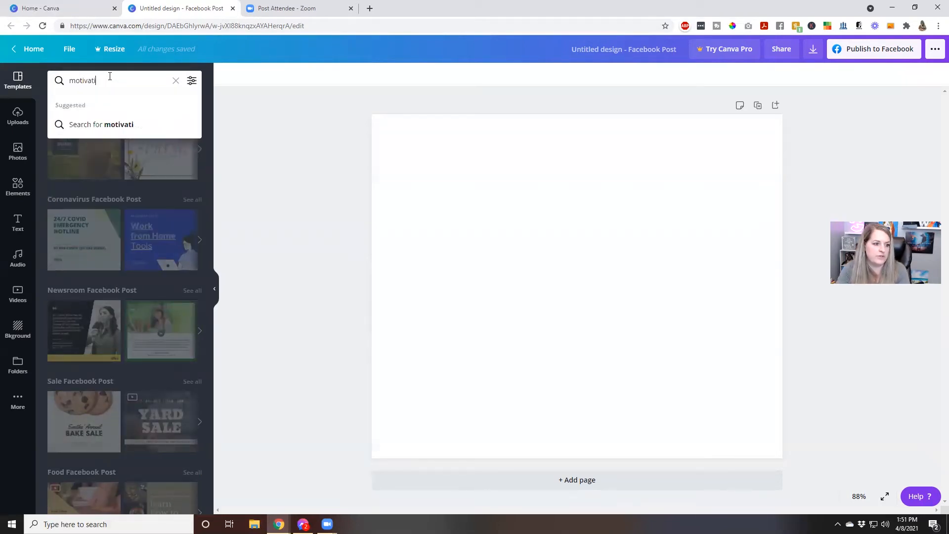
{"action": "key", "text": "Return"}
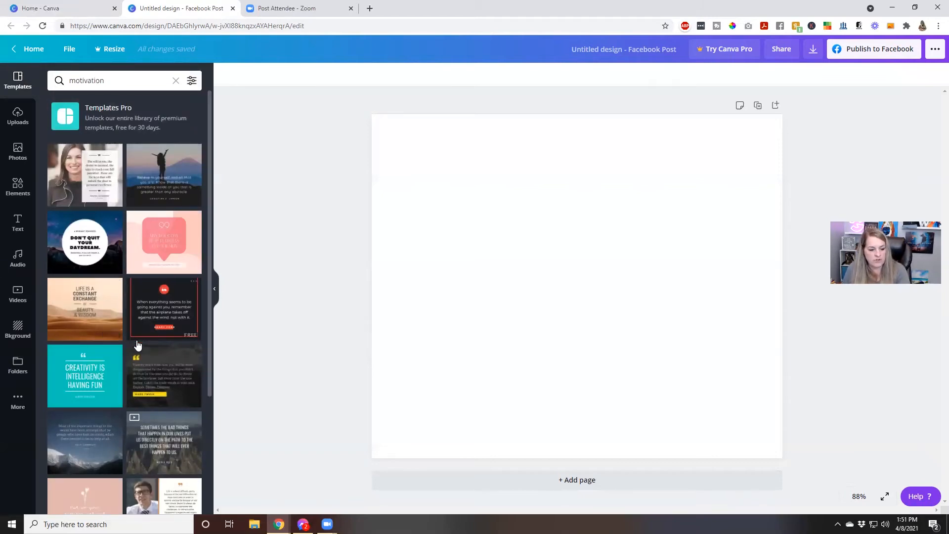
{"action": "scroll", "coordinate": [137, 345], "scroll_direction": "down", "scroll_amount": 6}
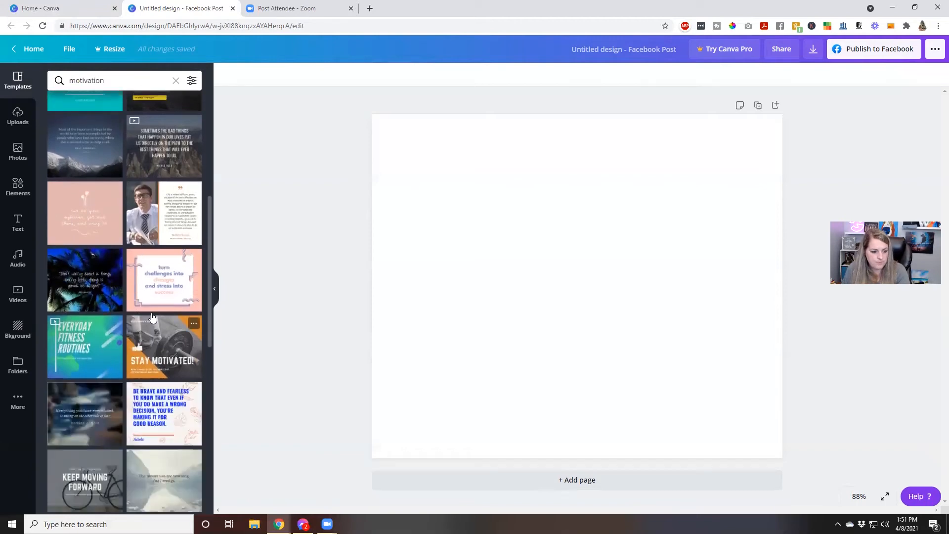
Move the Zoom tab to its own window and apply the 'Music can change the world' quote template.
{"action": "left_click_drag", "start_coordinate": [269, 8], "coordinate": [948, 30]}
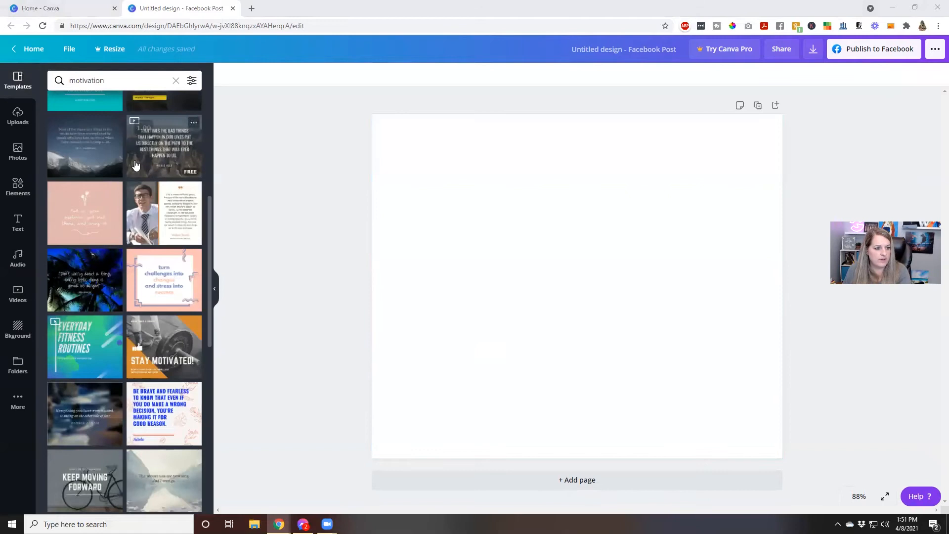
{"action": "scroll", "coordinate": [136, 165], "scroll_direction": "down", "scroll_amount": 3}
{"action": "scroll", "coordinate": [140, 234], "scroll_direction": "down", "scroll_amount": 3}
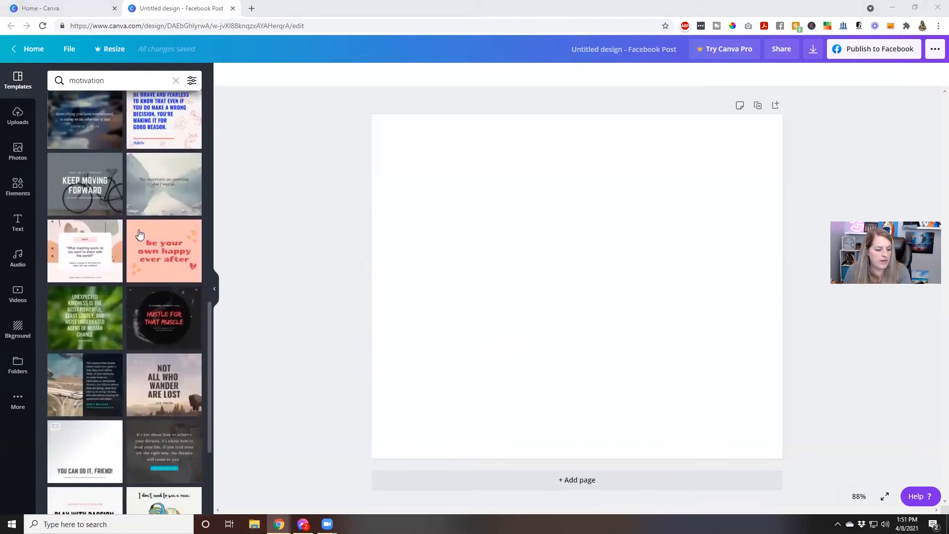
{"action": "scroll", "coordinate": [140, 234], "scroll_direction": "down", "scroll_amount": 4}
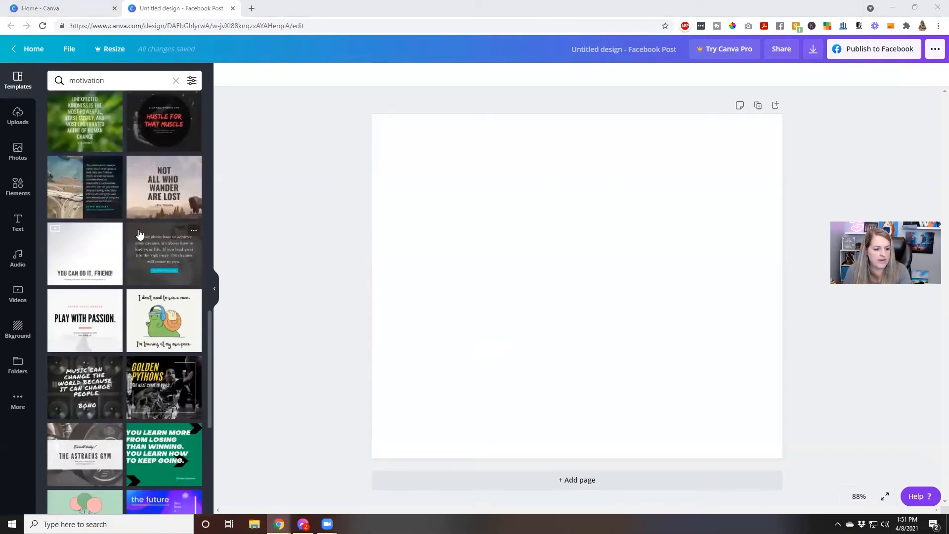
{"action": "scroll", "coordinate": [140, 234], "scroll_direction": "down", "scroll_amount": 3}
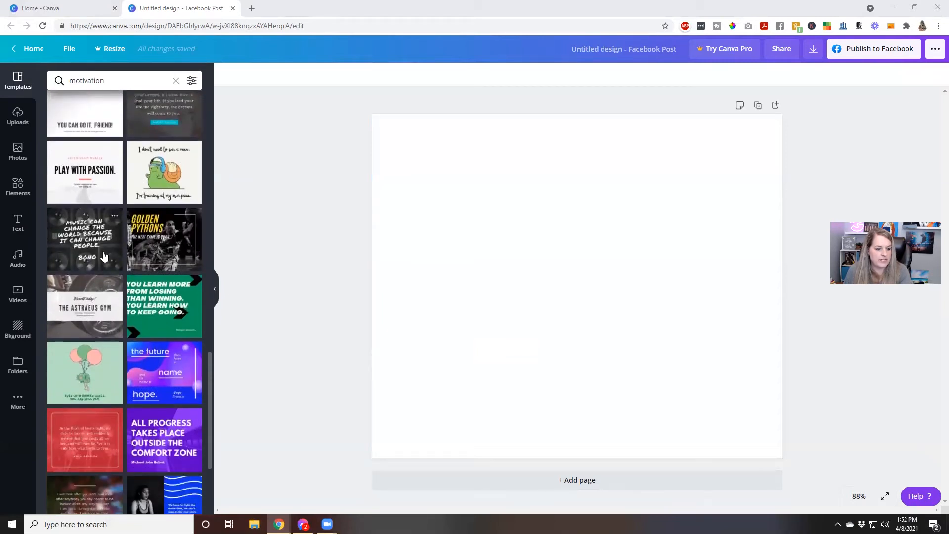
{"action": "left_click", "coordinate": [104, 256]}
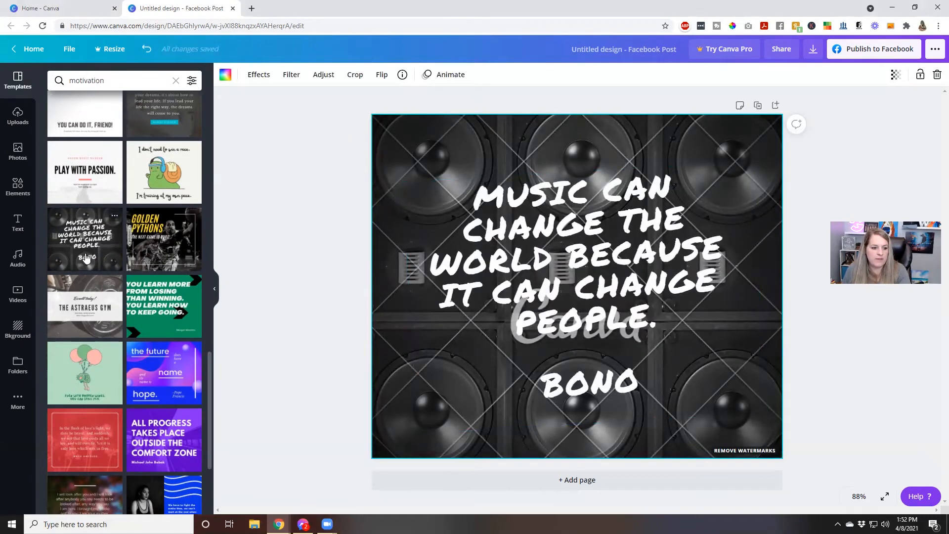
Try the Golden Pythons and Music quote templates, keeping Golden Pythons as the design.
{"action": "left_click", "coordinate": [417, 239]}
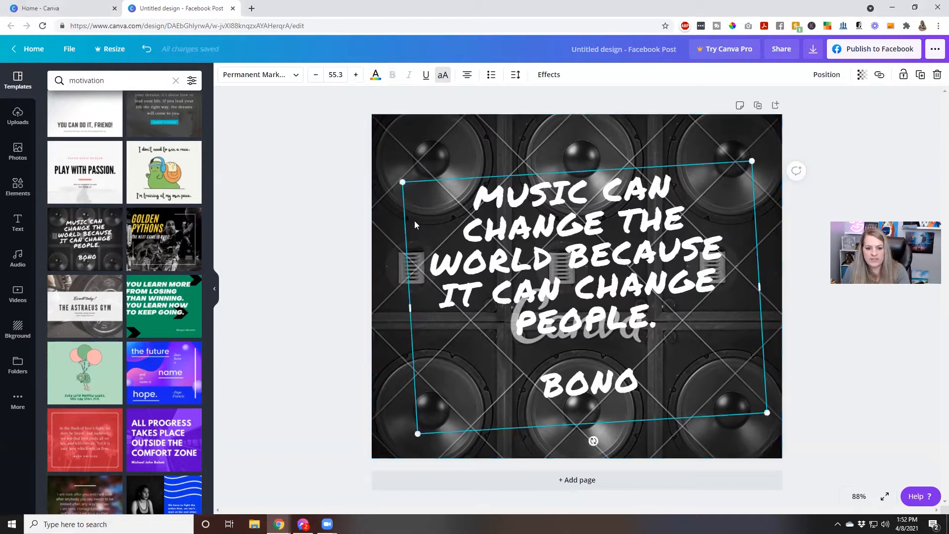
{"action": "left_click", "coordinate": [404, 152]}
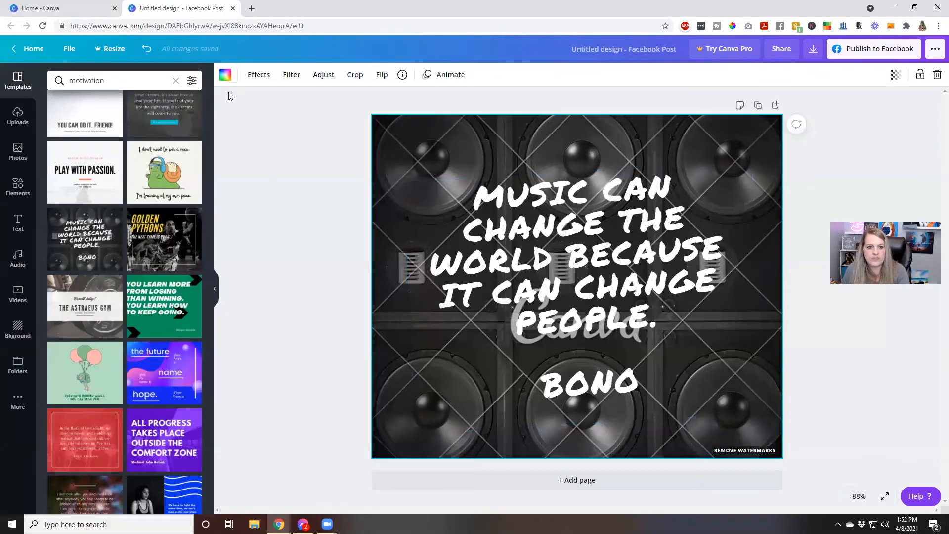
{"action": "left_click", "coordinate": [146, 48]}
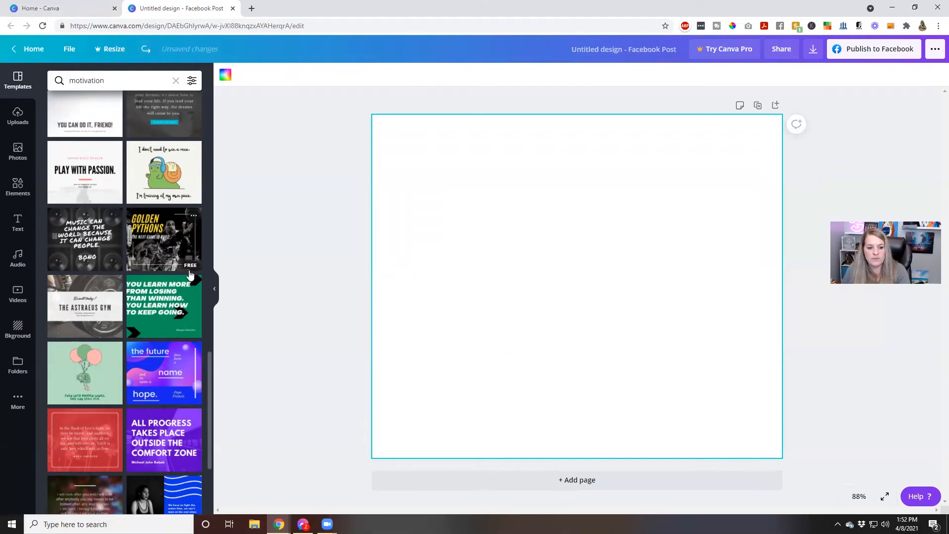
{"action": "left_click", "coordinate": [172, 259]}
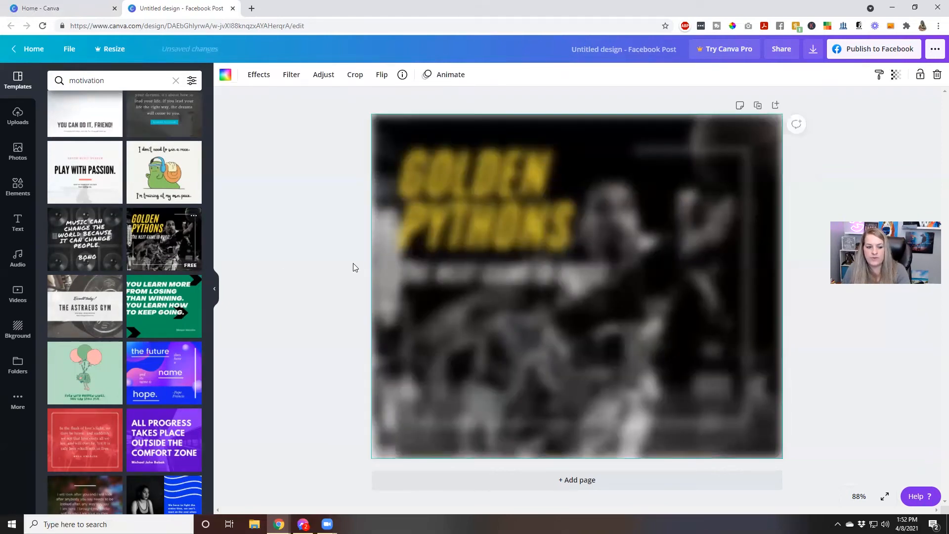
{"action": "left_click", "coordinate": [94, 248]}
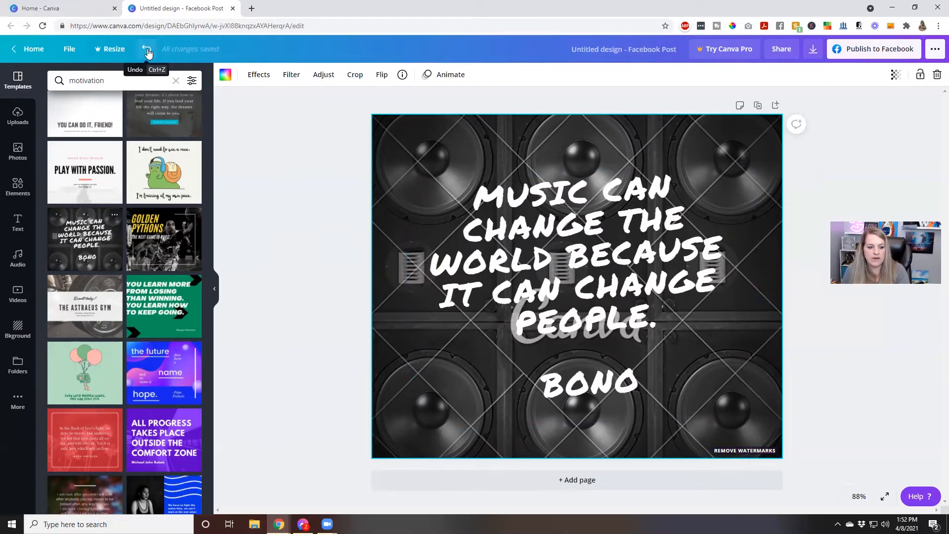
{"action": "left_click", "coordinate": [147, 50]}
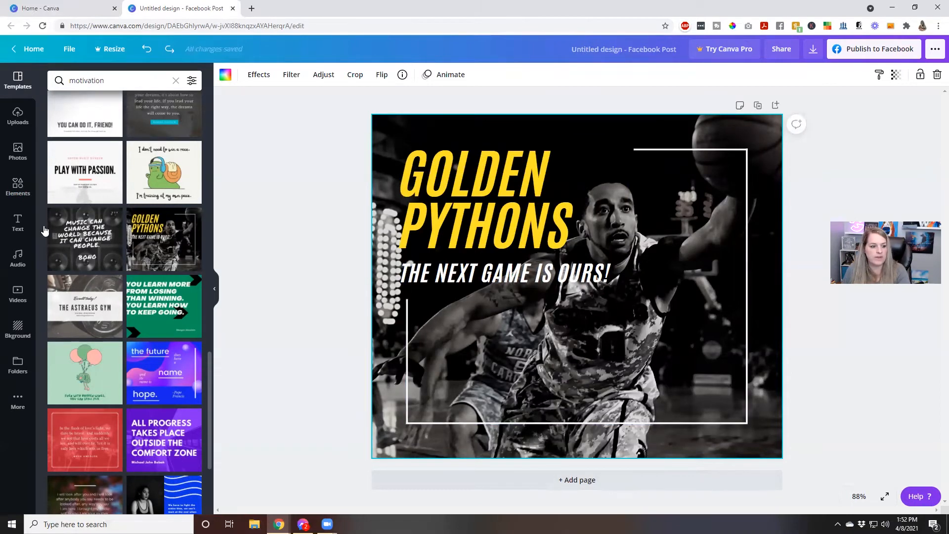
{"action": "left_click", "coordinate": [13, 148]}
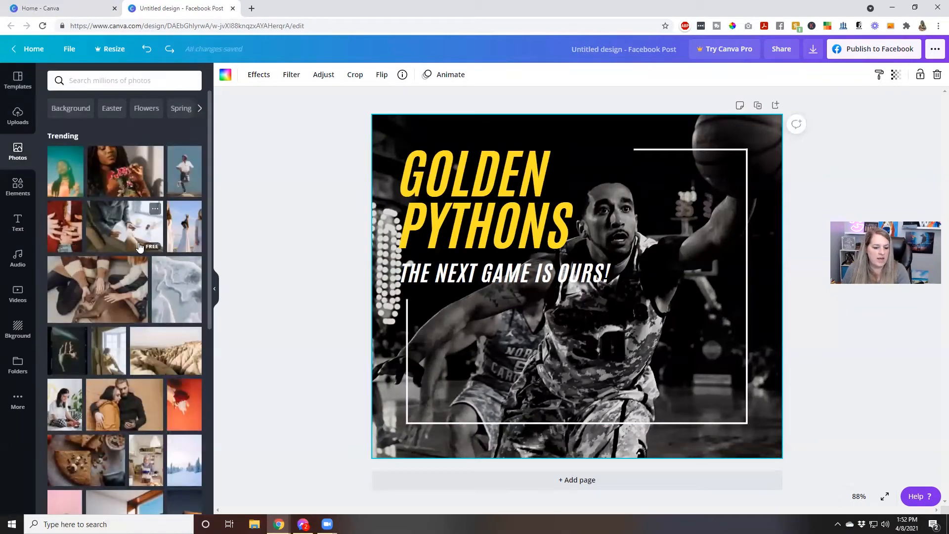
Add the succulent stock photo and stretch it across the page.
{"action": "scroll", "coordinate": [140, 246], "scroll_direction": "down", "scroll_amount": 1}
{"action": "scroll", "coordinate": [140, 245], "scroll_direction": "down", "scroll_amount": 6}
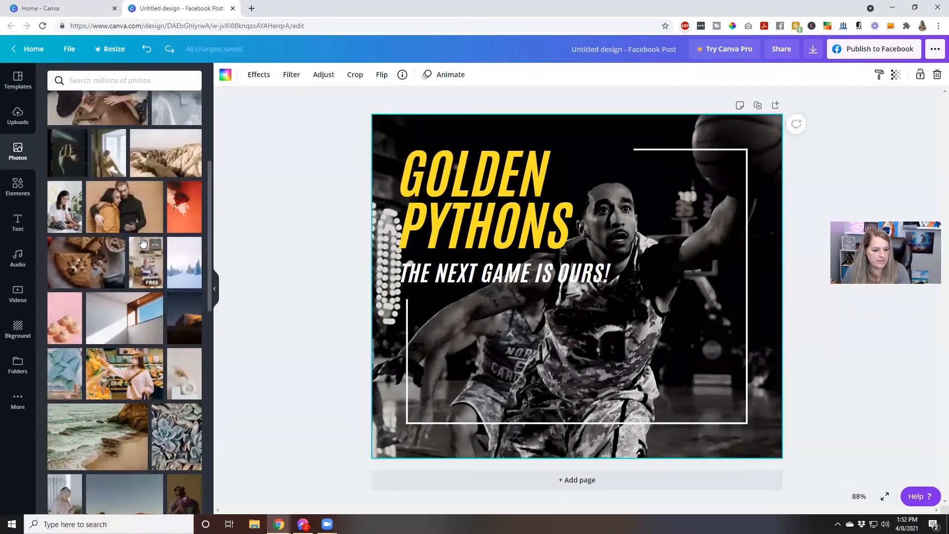
{"action": "scroll", "coordinate": [142, 242], "scroll_direction": "down", "scroll_amount": 1}
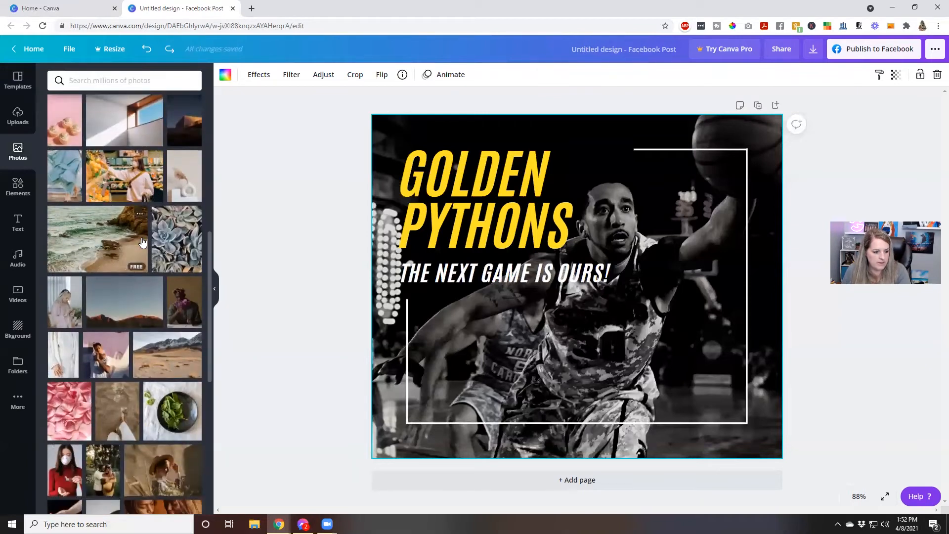
{"action": "left_click", "coordinate": [188, 256]}
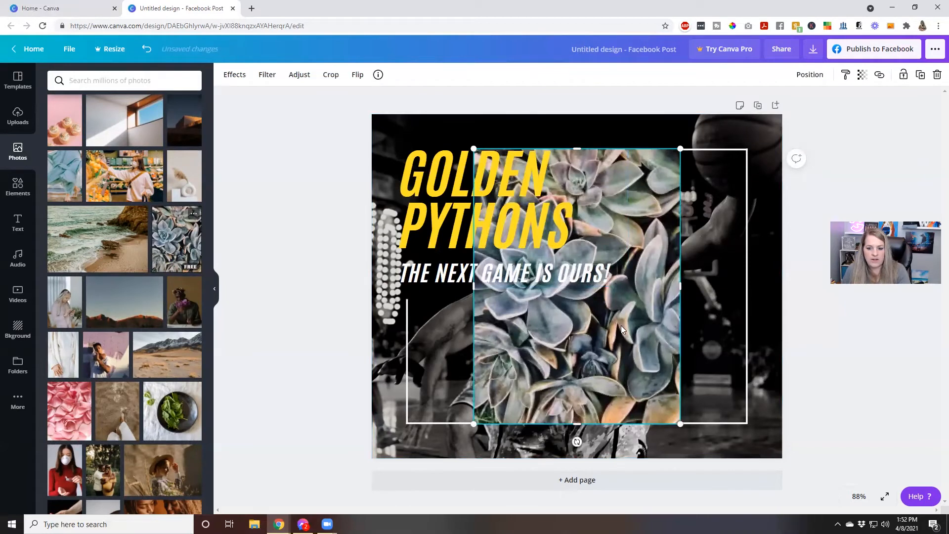
{"action": "left_click_drag", "start_coordinate": [619, 342], "coordinate": [529, 317]}
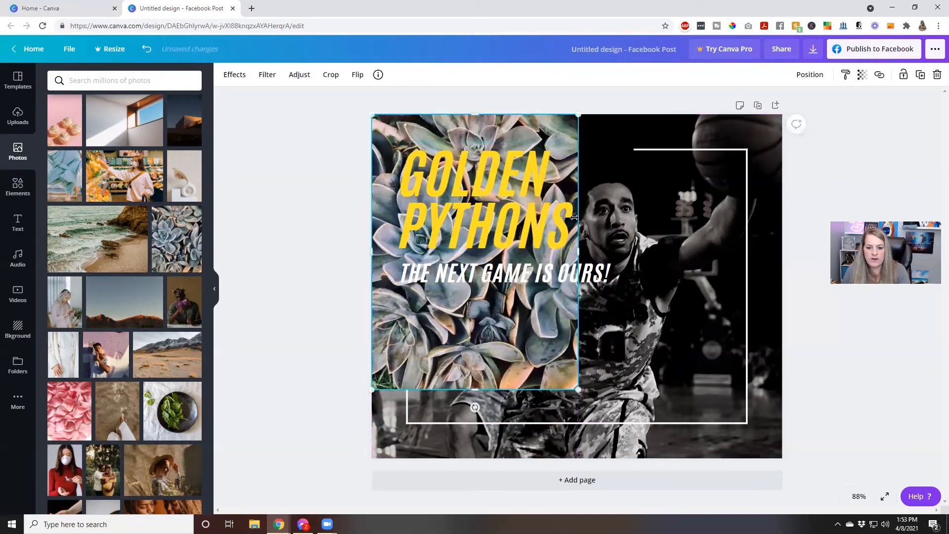
{"action": "left_click_drag", "start_coordinate": [578, 251], "coordinate": [783, 278]}
{"action": "left_click_drag", "start_coordinate": [728, 295], "coordinate": [730, 359]}
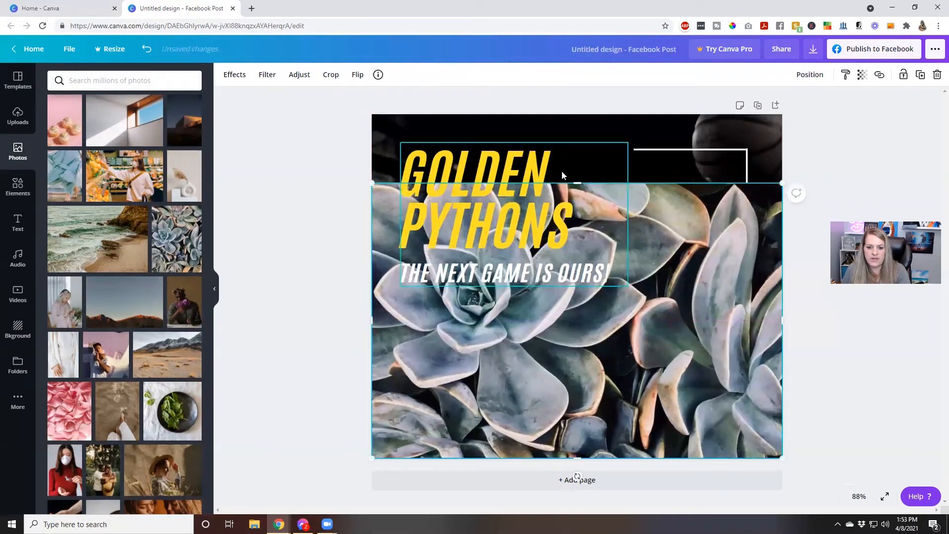
{"action": "left_click_drag", "start_coordinate": [578, 184], "coordinate": [573, 119]}
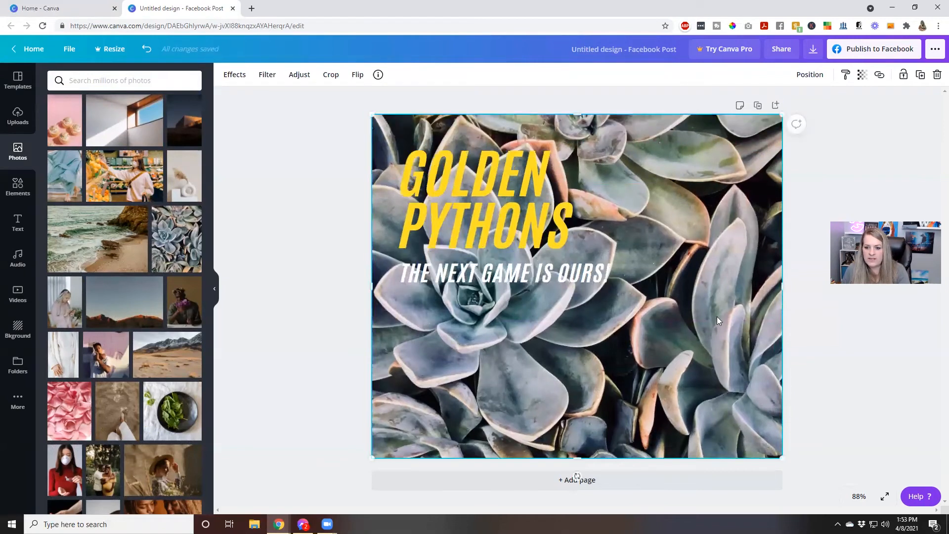
Remove the dark basketball photo and green block, moving the succulent photo up to cover the page.
{"action": "key", "text": "ctrl+z"}
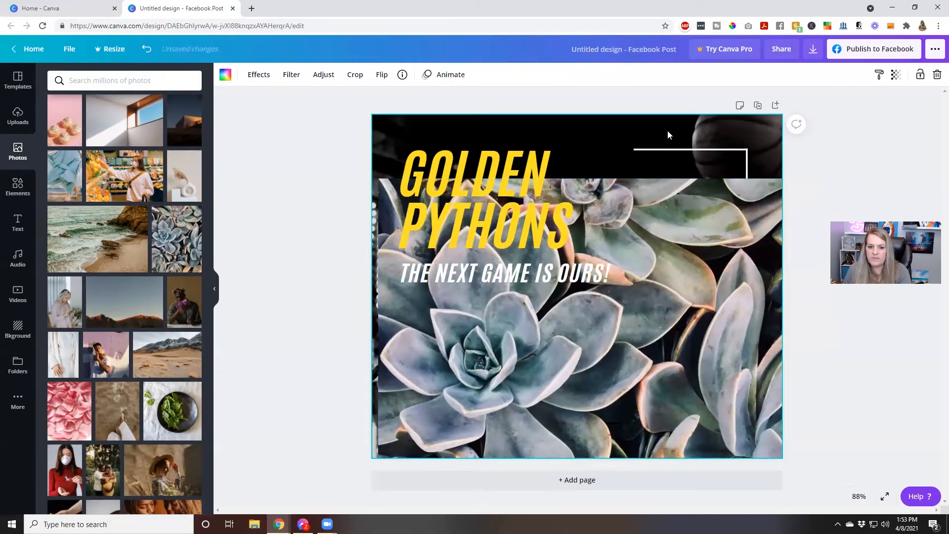
{"action": "key", "text": "ctrl+z"}
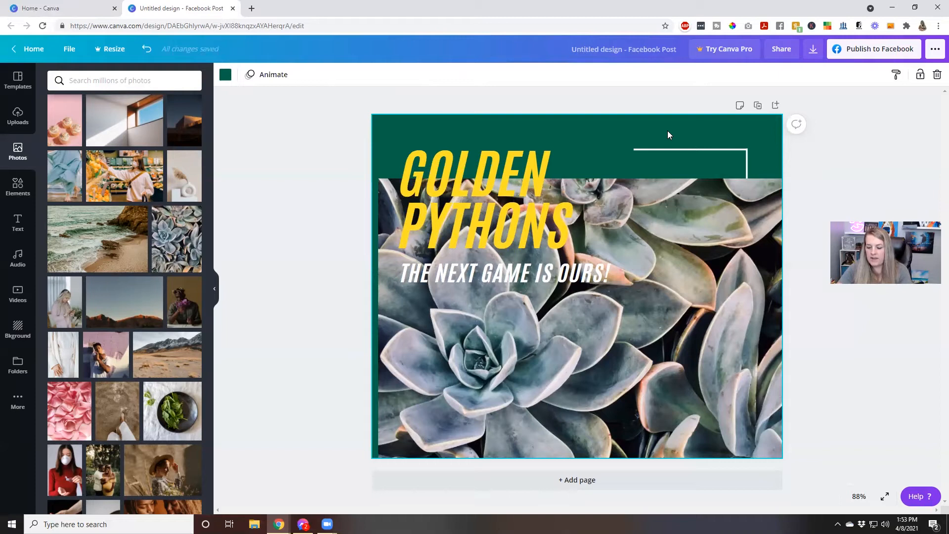
{"action": "key", "text": "Delete"}
{"action": "left_click_drag", "start_coordinate": [662, 195], "coordinate": [657, 138]}
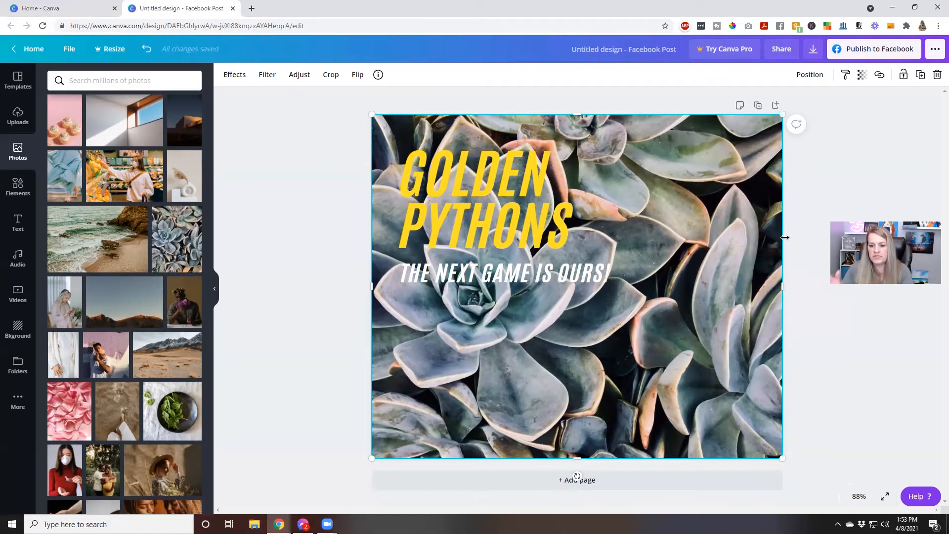
Set the succulent photo's transparency to about 50.
{"action": "left_click", "coordinate": [861, 77]}
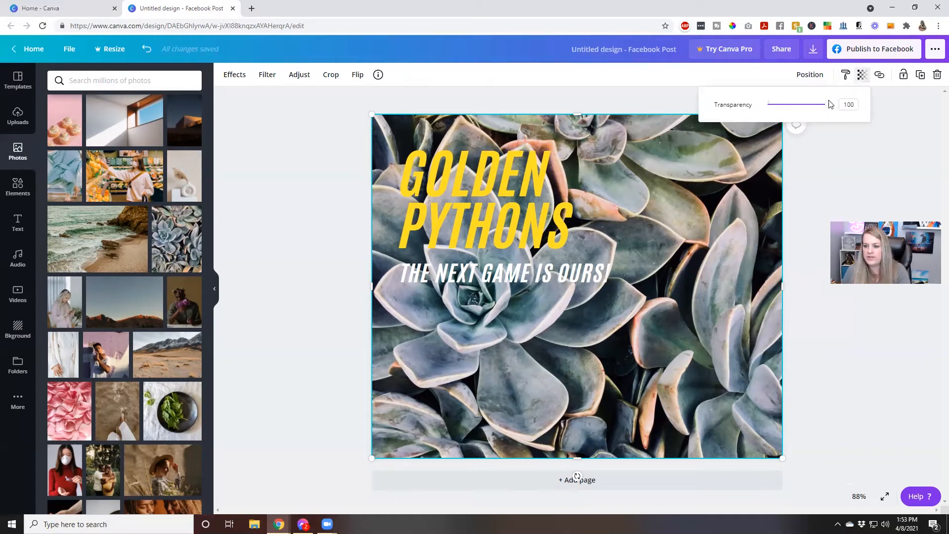
{"action": "left_click", "coordinate": [861, 77]}
{"action": "left_click", "coordinate": [861, 76]}
{"action": "left_click_drag", "start_coordinate": [829, 104], "coordinate": [800, 109]}
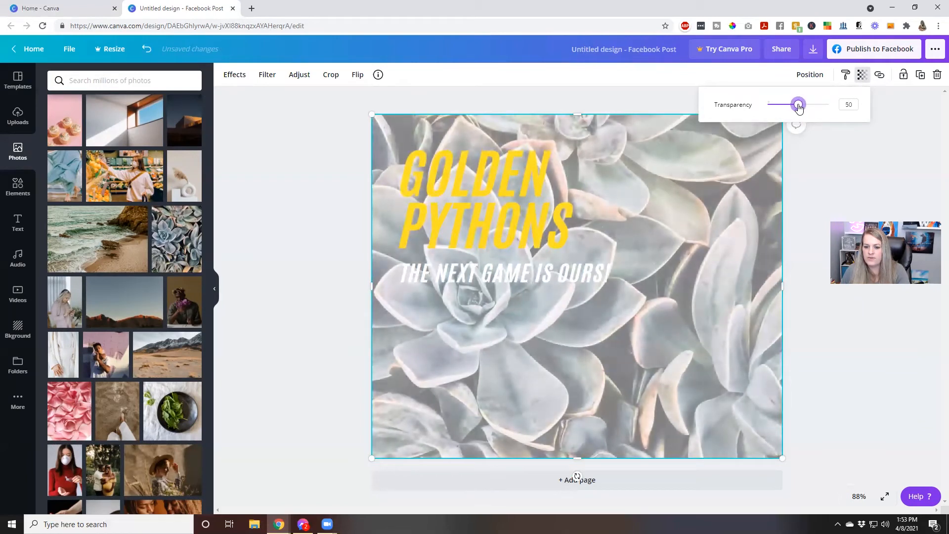
{"action": "left_click", "coordinate": [460, 208]}
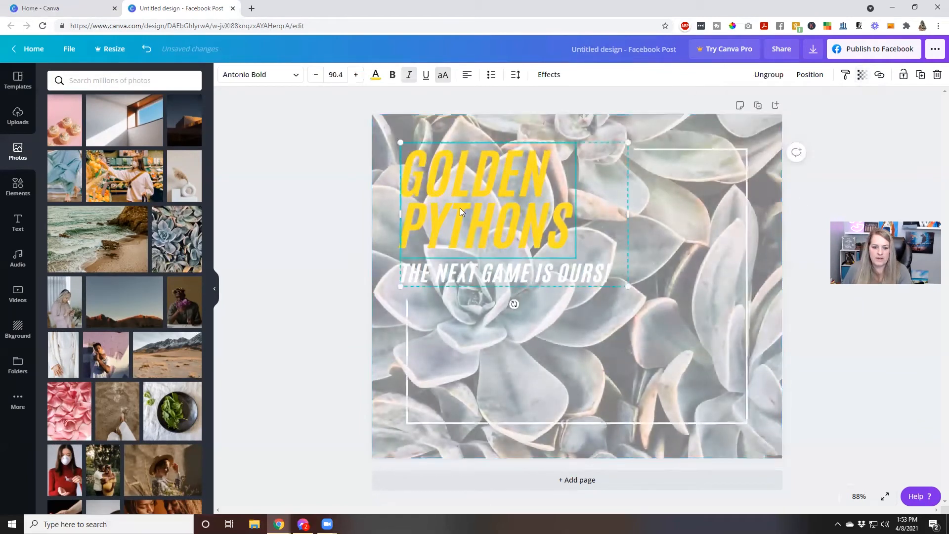
Delete the GOLDEN PYTHONS headline, the tagline, the white frame and the succulent photo.
{"action": "key", "text": "Delete"}
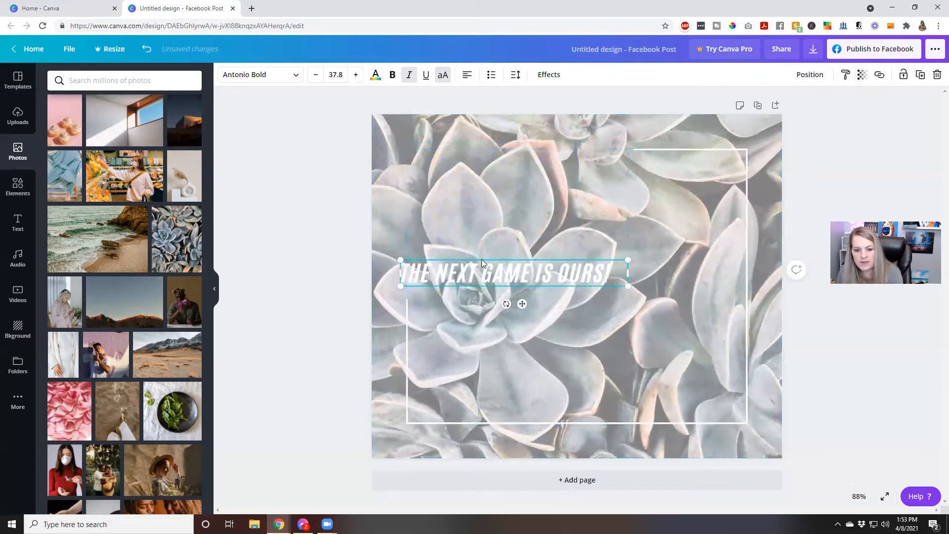
{"action": "key", "text": "Delete"}
{"action": "left_click", "coordinate": [496, 239]}
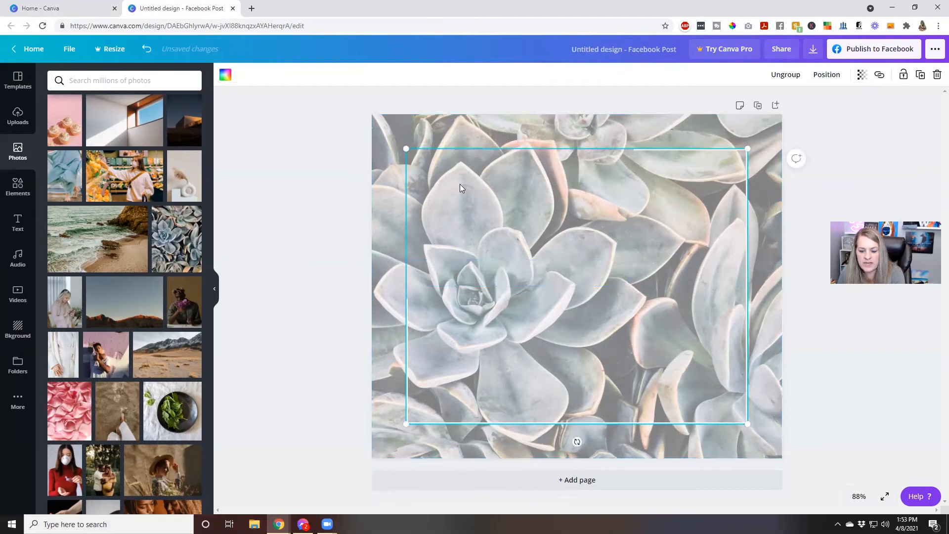
{"action": "key", "text": "Delete"}
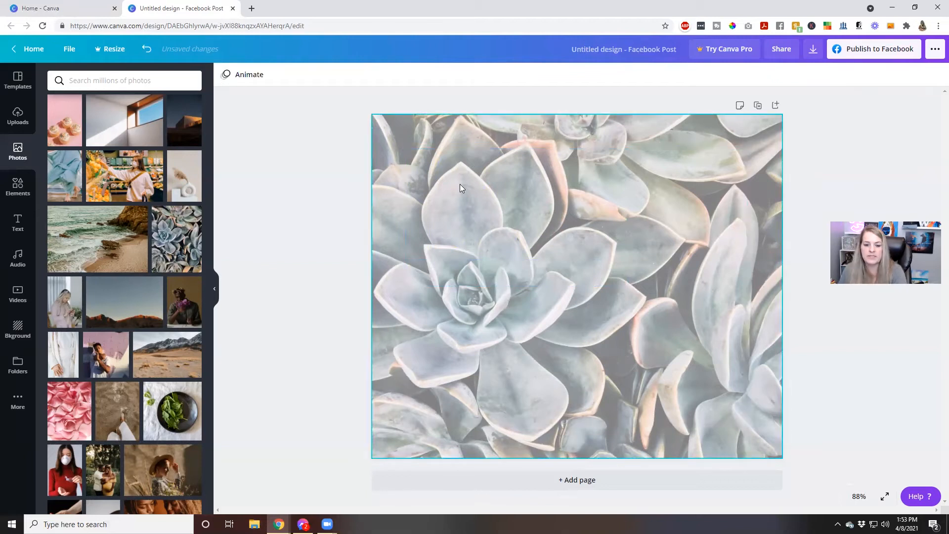
{"action": "left_click", "coordinate": [460, 185]}
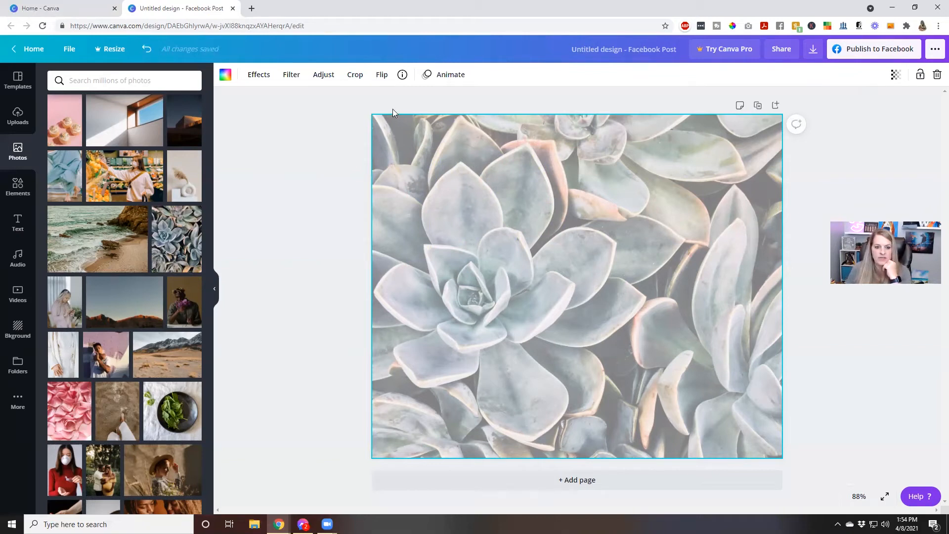
{"action": "key", "text": "Delete"}
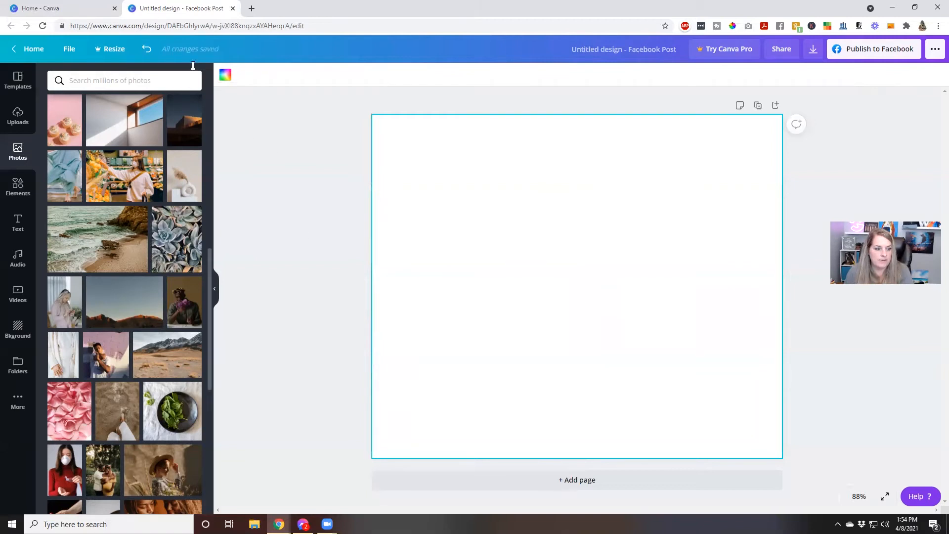
Add the pink rose-petals photo and resize it to fill the whole page.
{"action": "left_click", "coordinate": [147, 48]}
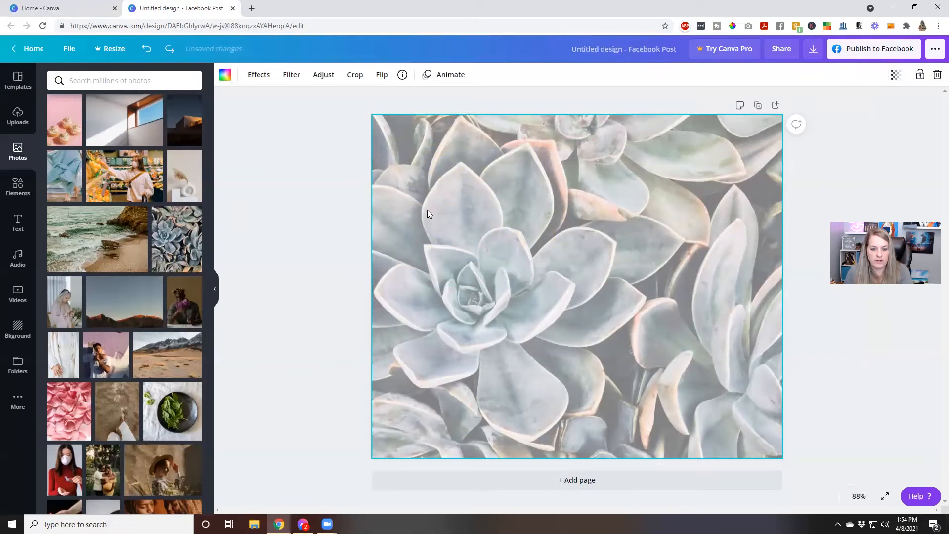
{"action": "key", "text": "Delete"}
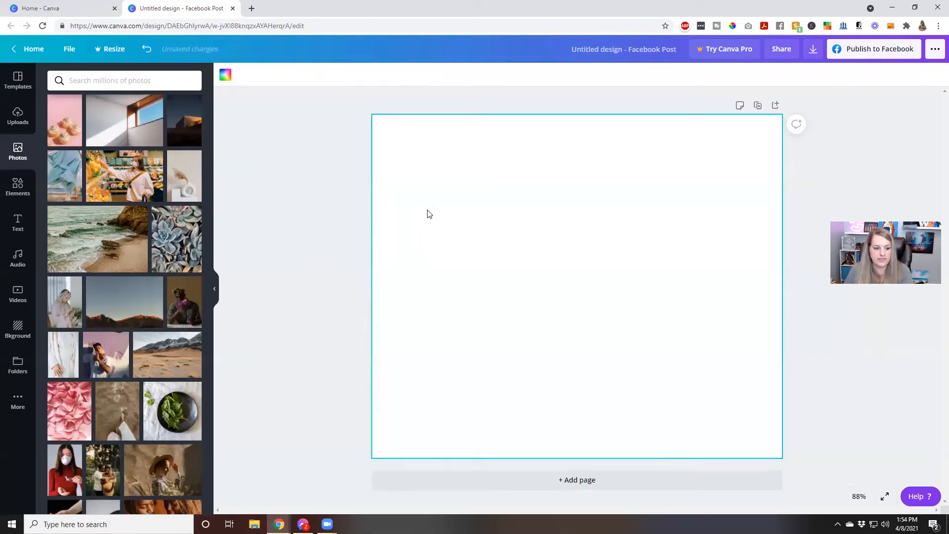
{"action": "left_click", "coordinate": [68, 421]}
{"action": "left_click_drag", "start_coordinate": [442, 337], "coordinate": [394, 319]}
{"action": "left_click_drag", "start_coordinate": [577, 389], "coordinate": [650, 441]}
{"action": "left_click_drag", "start_coordinate": [640, 286], "coordinate": [783, 295]}
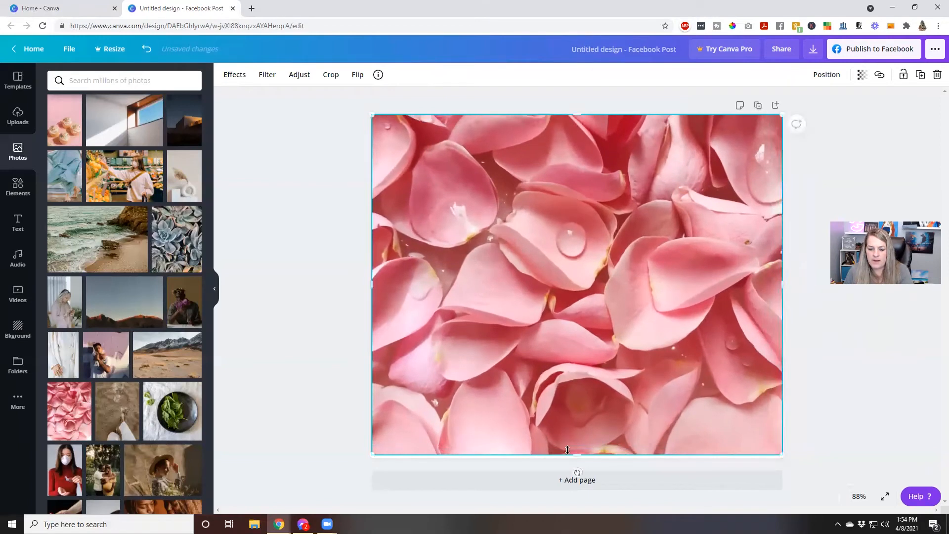
{"action": "left_click_drag", "start_coordinate": [577, 454], "coordinate": [577, 458]}
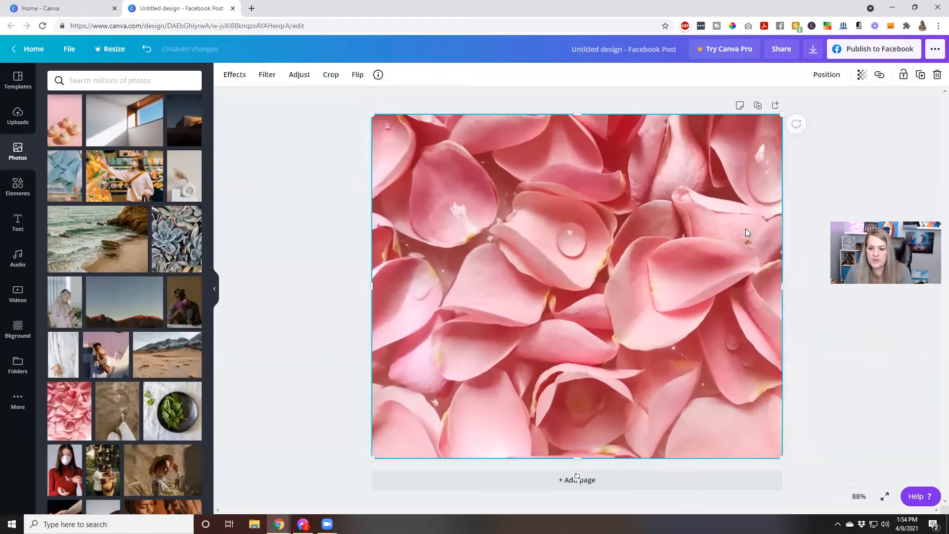
Fade the rose-petals photo to 55 transparency.
{"action": "left_click", "coordinate": [863, 76]}
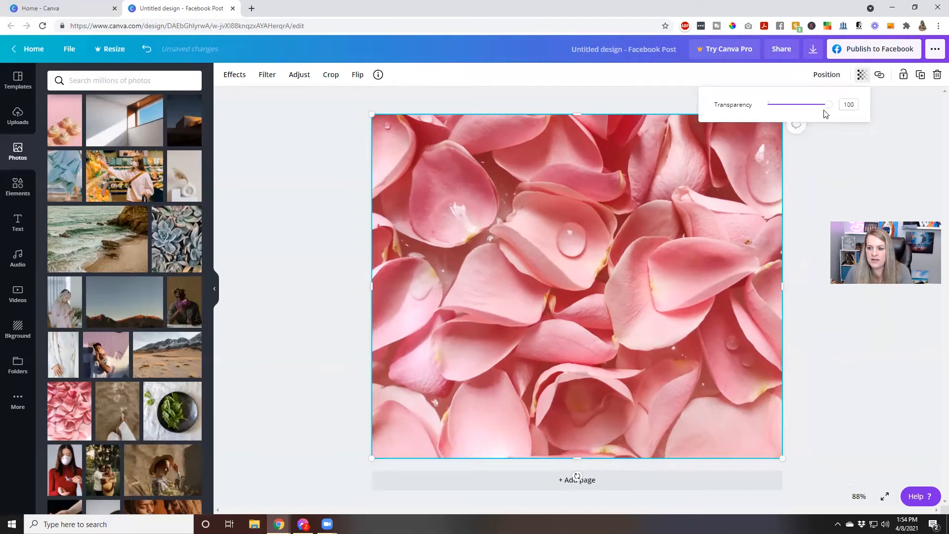
{"action": "left_click_drag", "start_coordinate": [829, 105], "coordinate": [802, 105]}
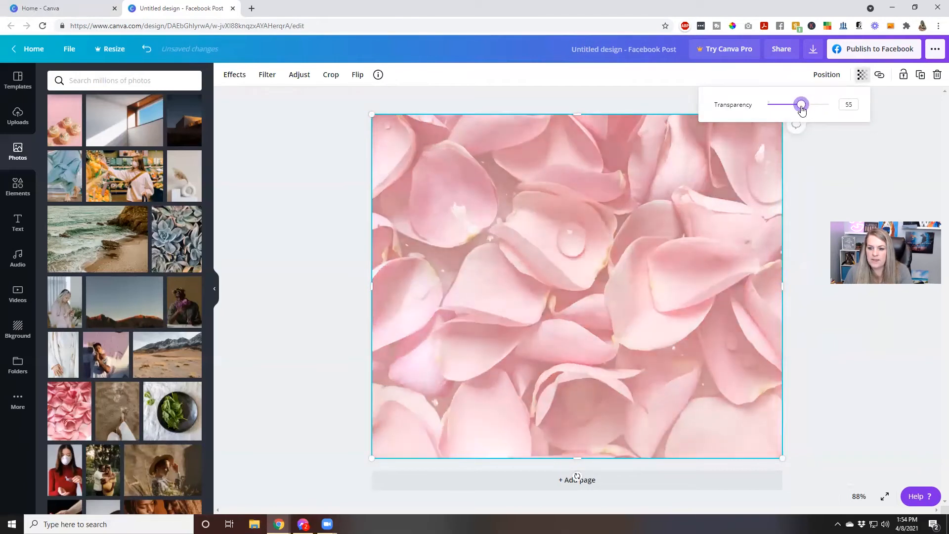
{"action": "left_click", "coordinate": [775, 233]}
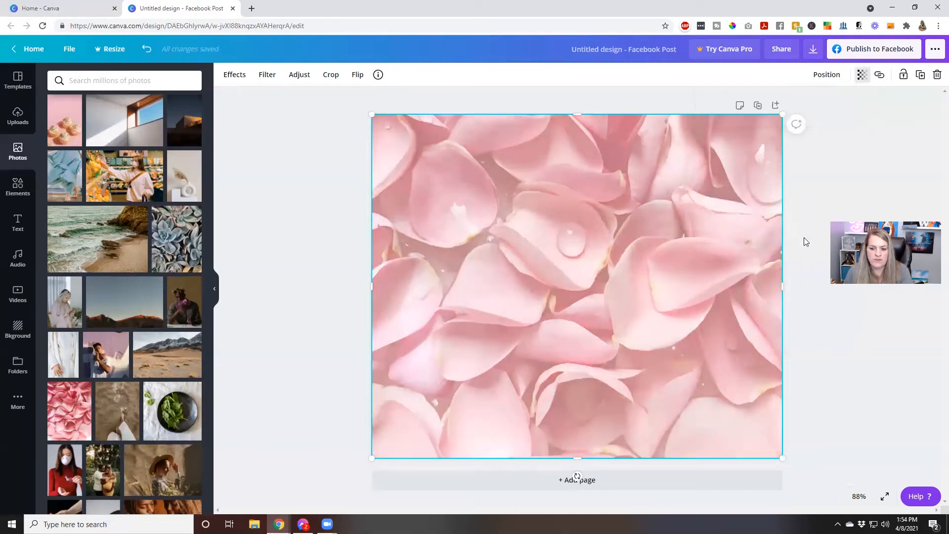
{"action": "left_click", "coordinate": [255, 262]}
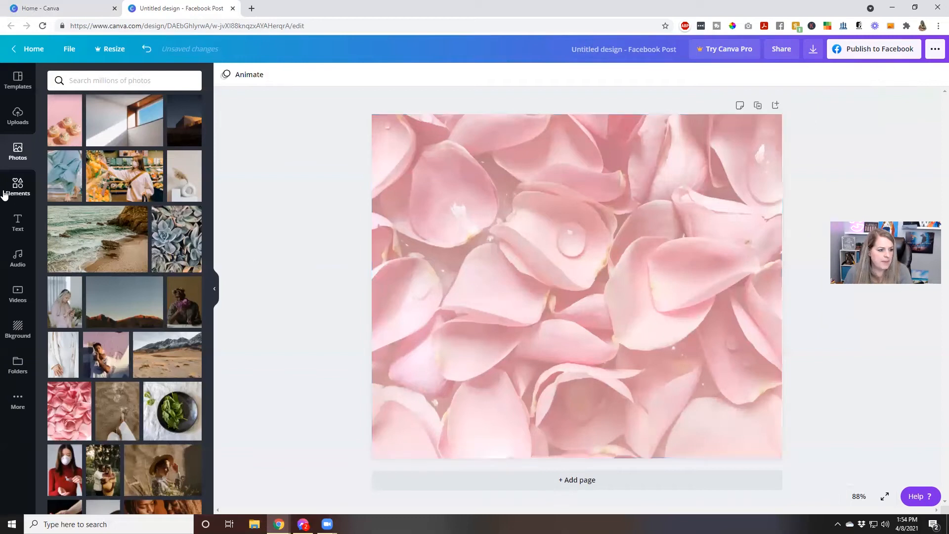
{"action": "left_click", "coordinate": [4, 194]}
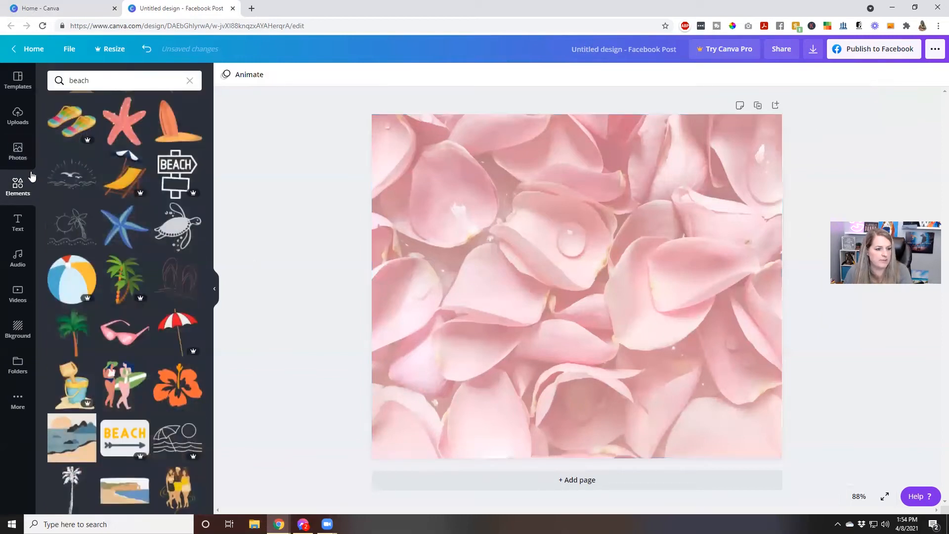
Clear the beach search in Elements, place a pink circle, then delete it.
{"action": "left_click", "coordinate": [187, 80]}
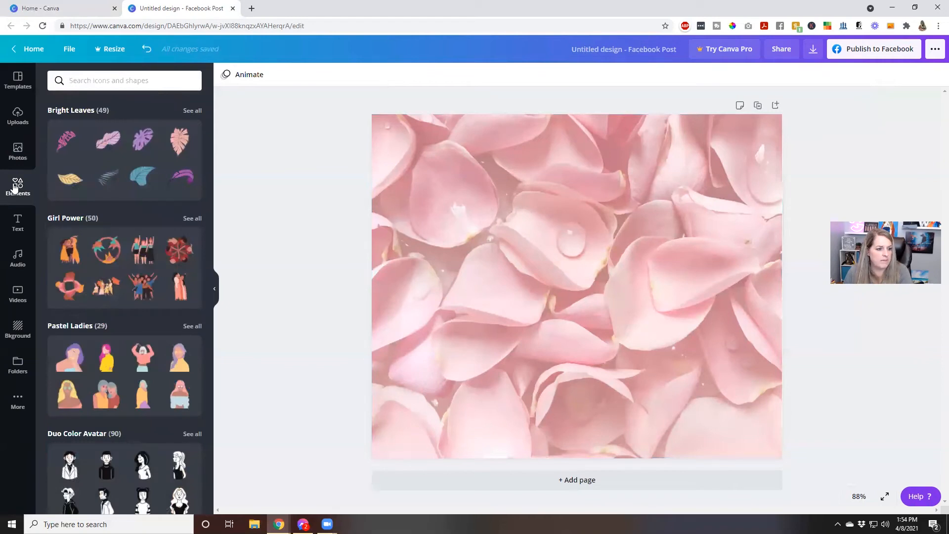
{"action": "scroll", "coordinate": [130, 188], "scroll_direction": "down", "scroll_amount": 10}
{"action": "scroll", "coordinate": [131, 193], "scroll_direction": "up", "scroll_amount": 15}
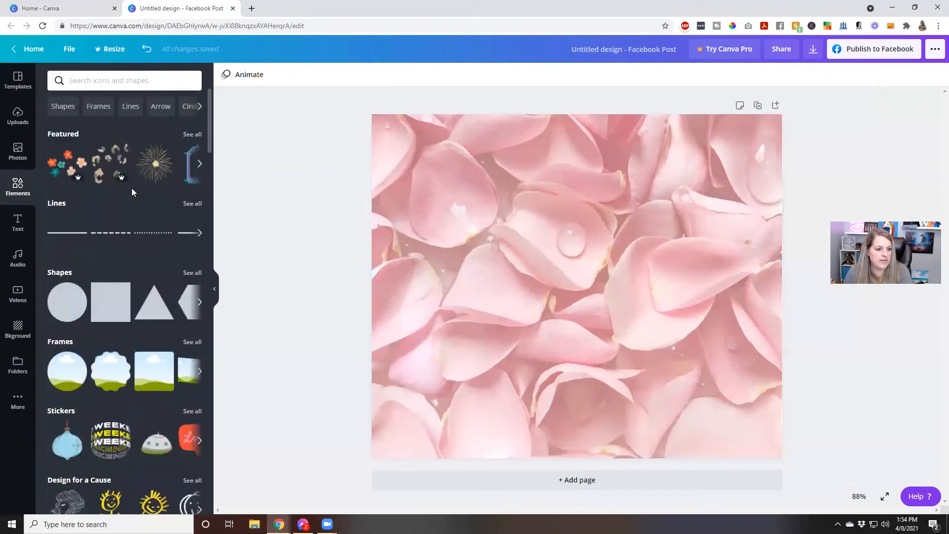
{"action": "left_click_drag", "start_coordinate": [65, 306], "coordinate": [600, 261]}
{"action": "left_click_drag", "start_coordinate": [653, 286], "coordinate": [637, 320]}
{"action": "left_click", "coordinate": [693, 339]}
{"action": "key", "text": "Delete"}
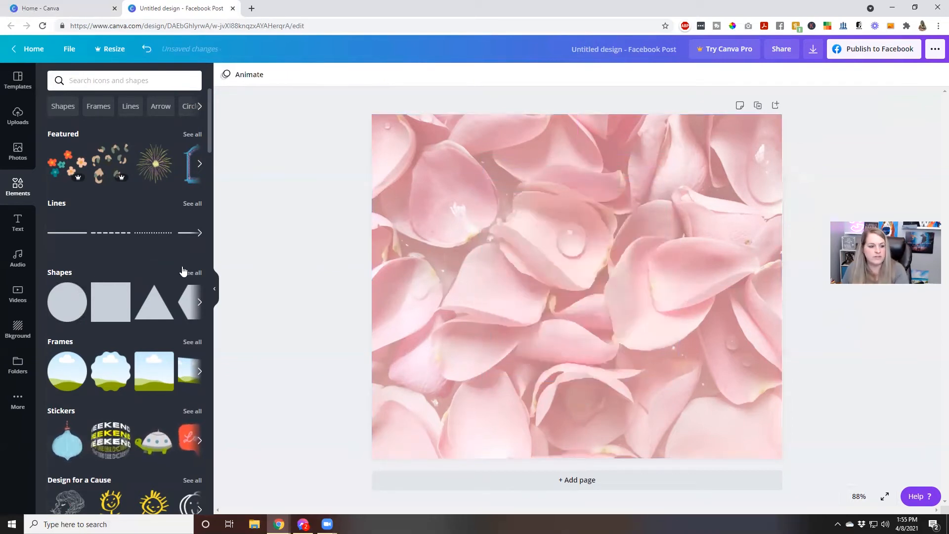
Add a circle shape centred on the rose-petal page.
{"action": "left_click", "coordinate": [68, 303]}
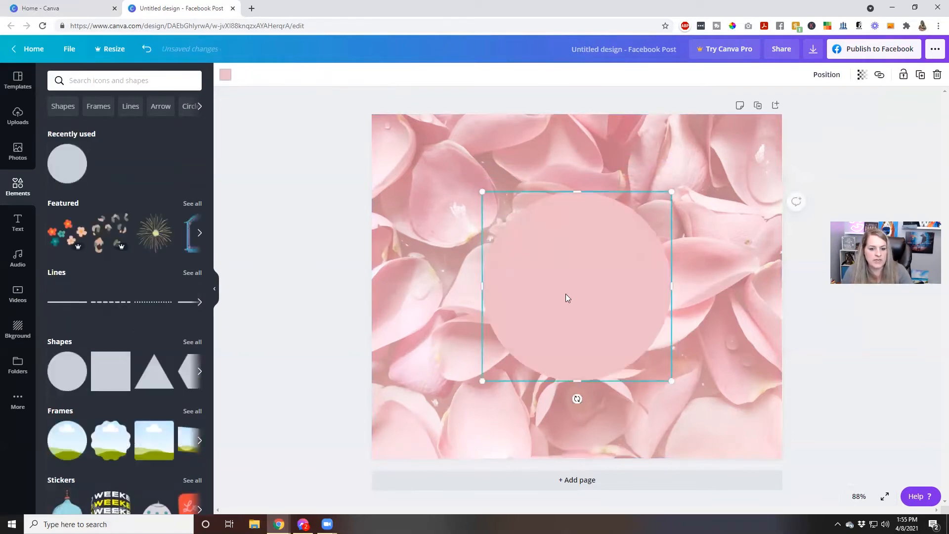
{"action": "left_click_drag", "start_coordinate": [566, 294], "coordinate": [567, 292]}
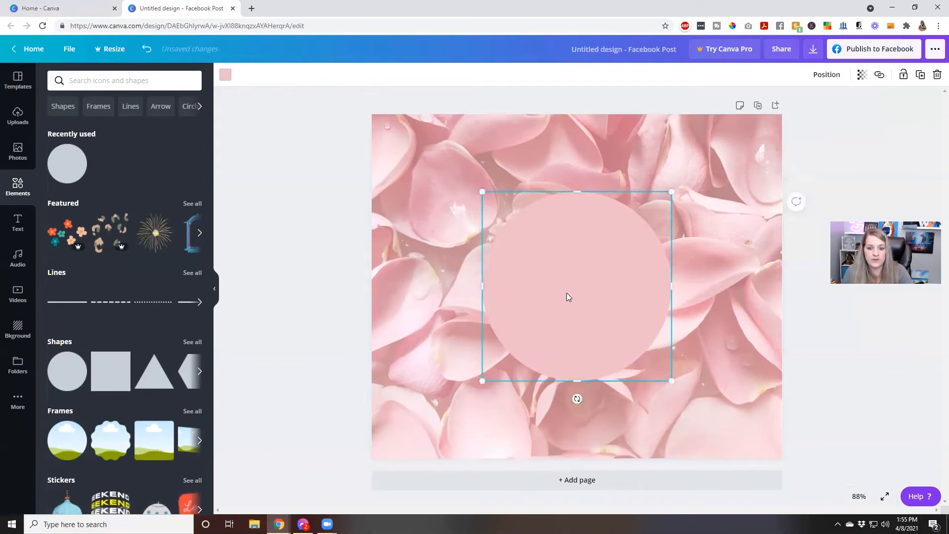
{"action": "left_click", "coordinate": [692, 328]}
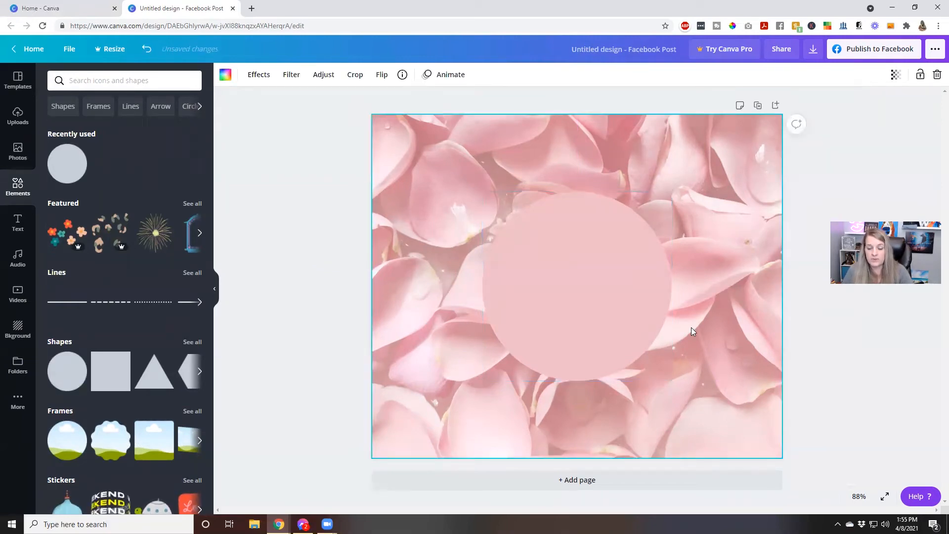
{"action": "left_click", "coordinate": [588, 305]}
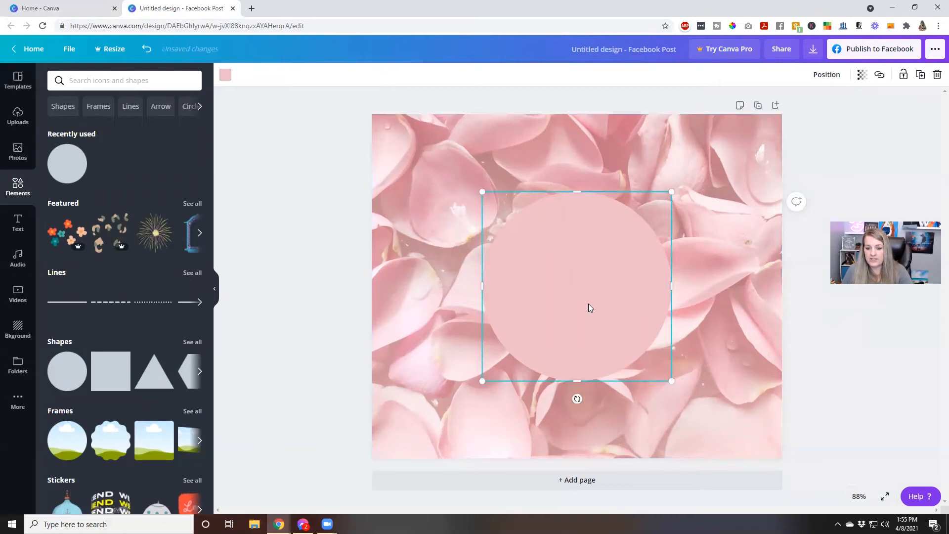
Colour the circle soft pink #FF97AA.
{"action": "left_click", "coordinate": [226, 74]}
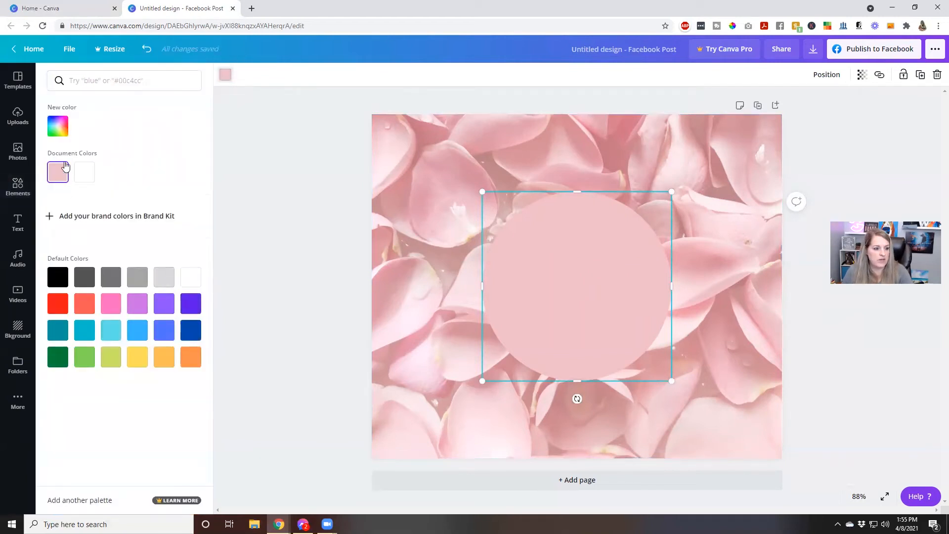
{"action": "left_click", "coordinate": [66, 132]}
{"action": "left_click_drag", "start_coordinate": [79, 156], "coordinate": [107, 144]}
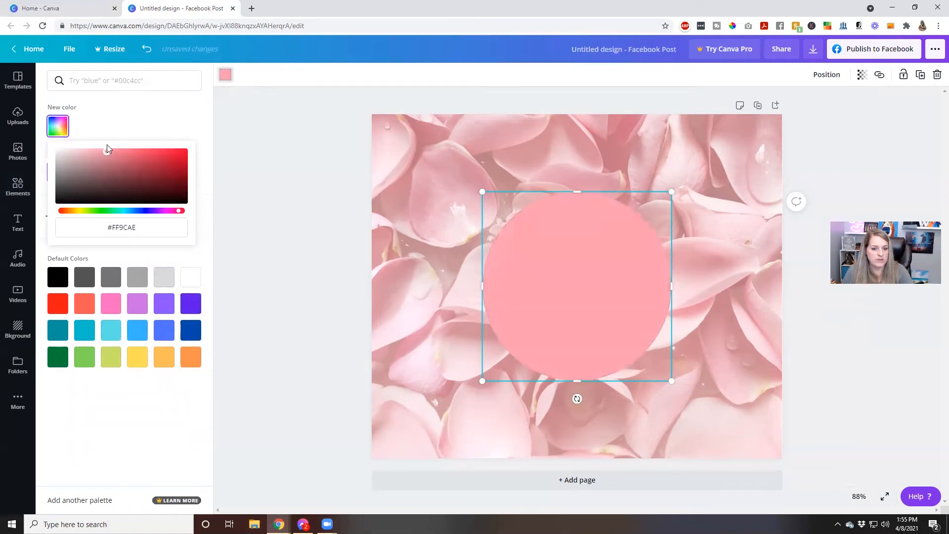
{"action": "left_click", "coordinate": [158, 115]}
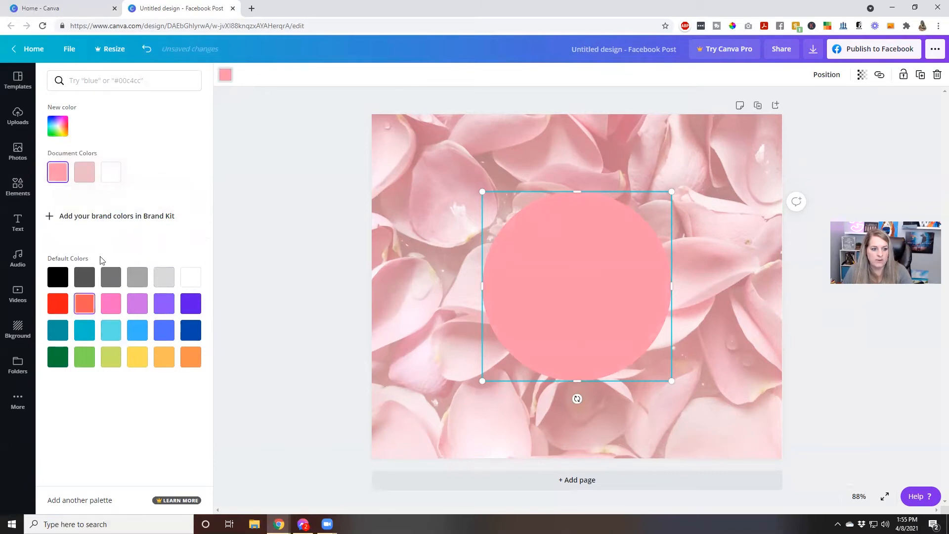
{"action": "left_click", "coordinate": [82, 178]}
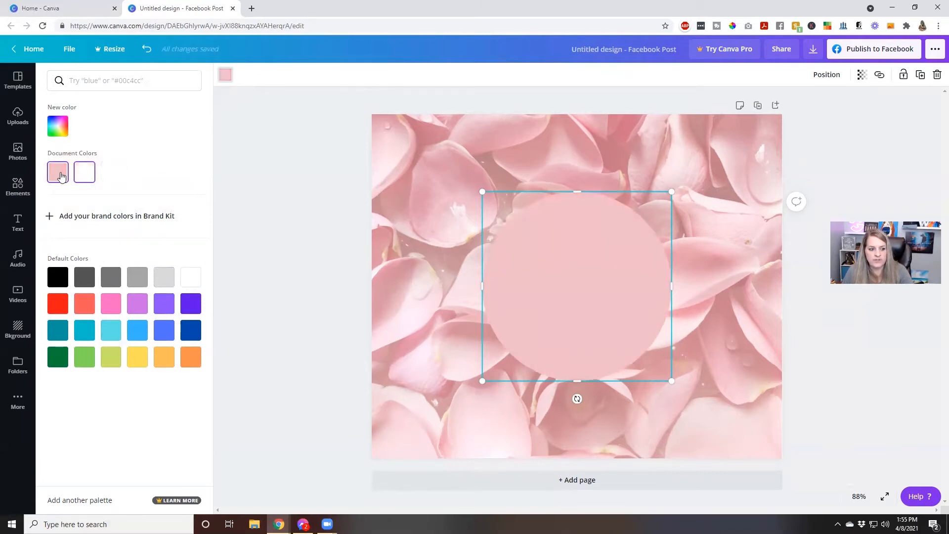
{"action": "left_click", "coordinate": [57, 130]}
{"action": "left_click_drag", "start_coordinate": [84, 155], "coordinate": [107, 151]}
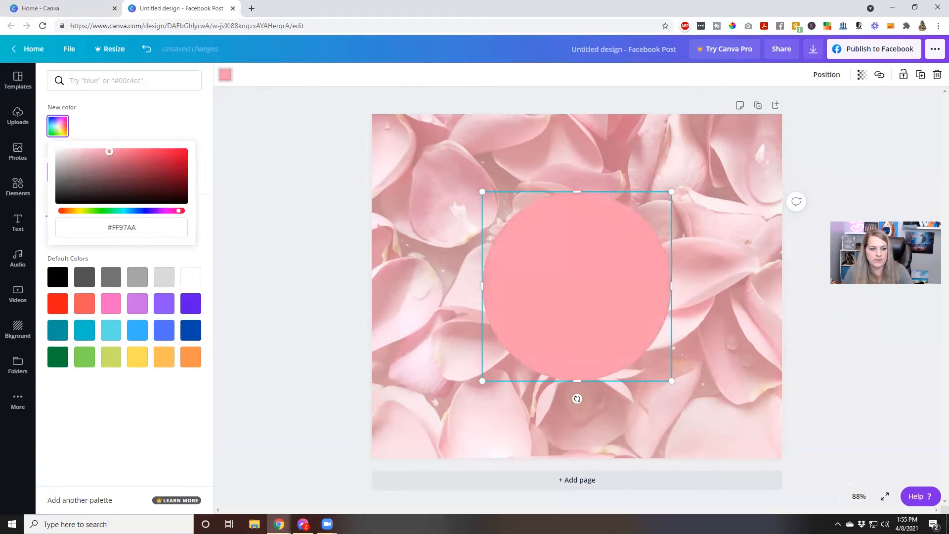
{"action": "double_click", "coordinate": [713, 289]}
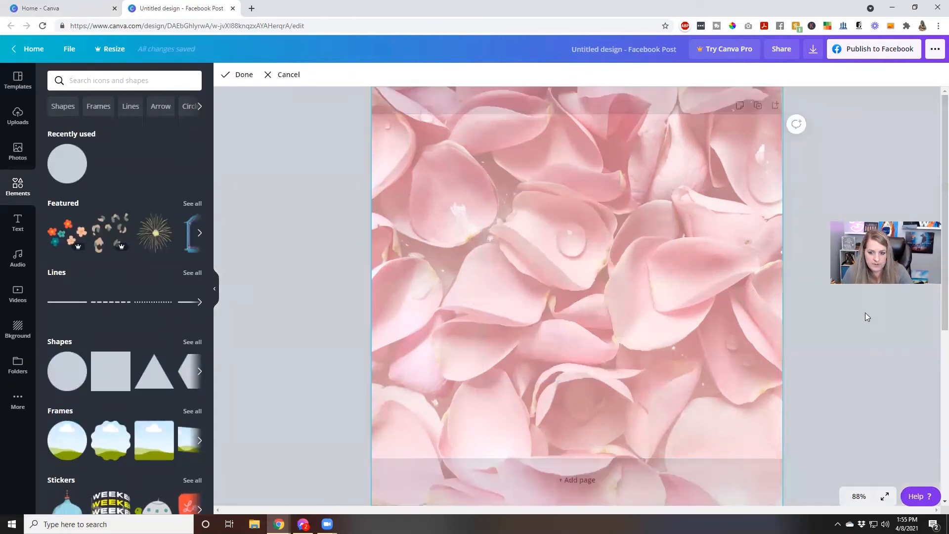
{"action": "left_click", "coordinate": [814, 352]}
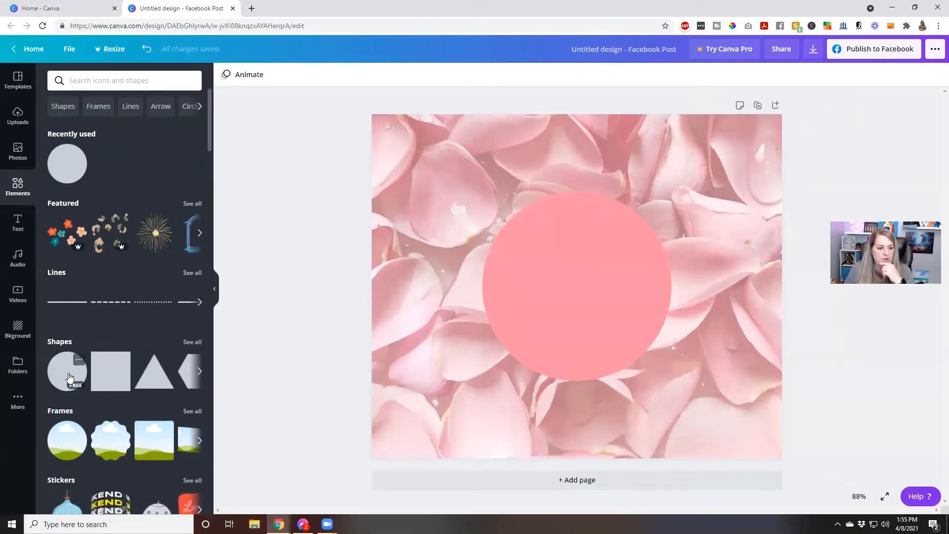
Swap the pink circle for a shadowed circle, enlarged and moved to the lower left.
{"action": "scroll", "coordinate": [139, 413], "scroll_direction": "down", "scroll_amount": 2}
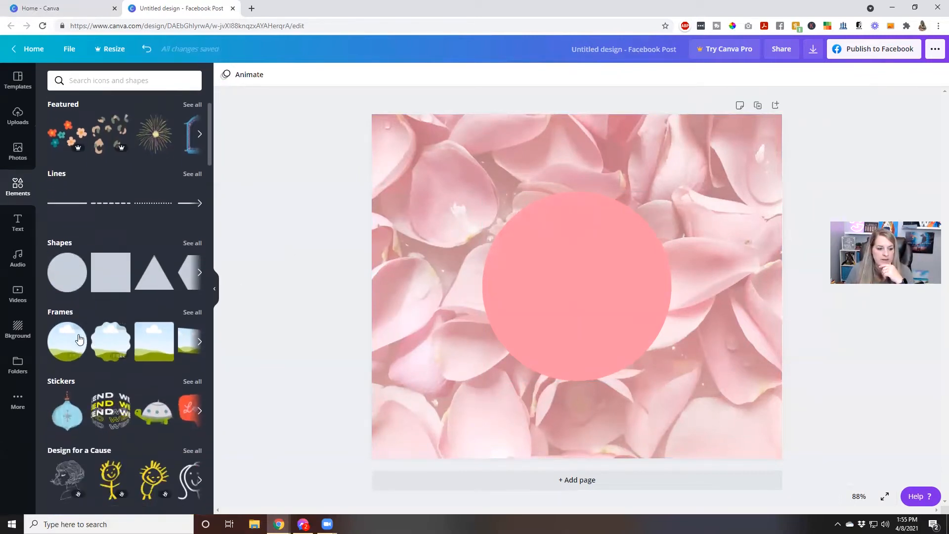
{"action": "left_click", "coordinate": [195, 244]}
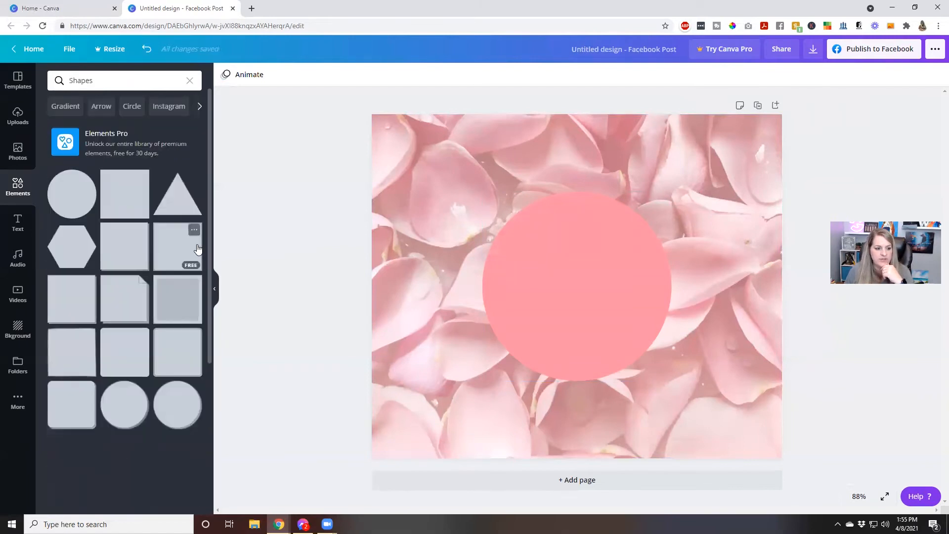
{"action": "scroll", "coordinate": [163, 267], "scroll_direction": "down", "scroll_amount": 3}
{"action": "scroll", "coordinate": [158, 276], "scroll_direction": "down", "scroll_amount": 1}
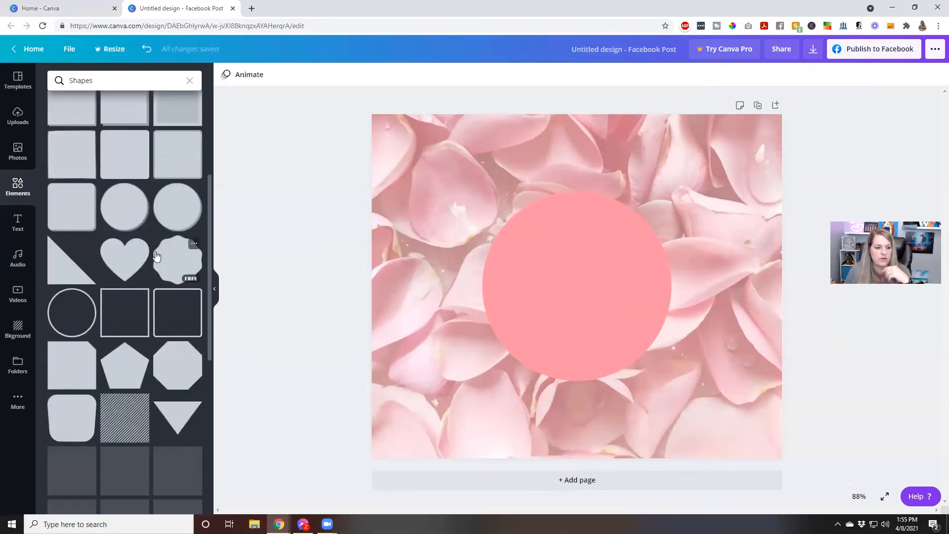
{"action": "left_click", "coordinate": [128, 213]}
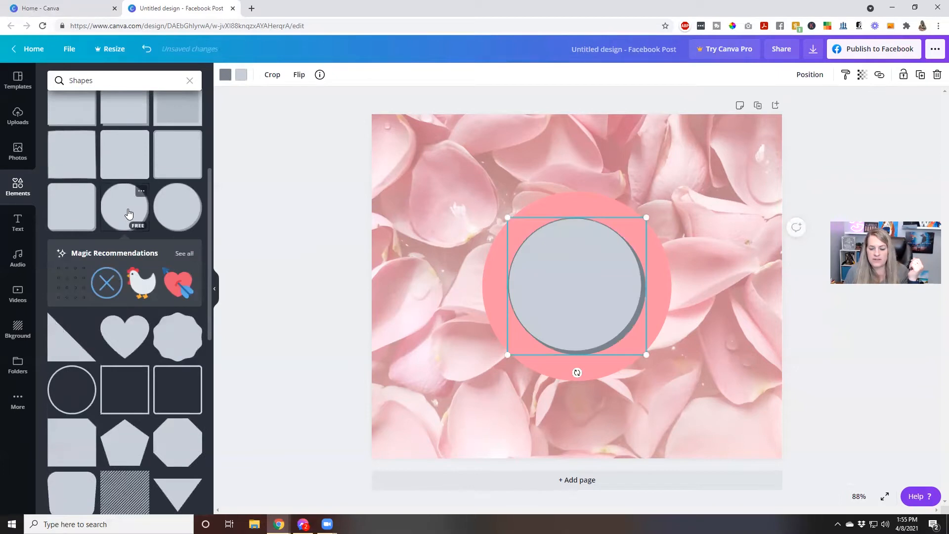
{"action": "left_click", "coordinate": [494, 281]}
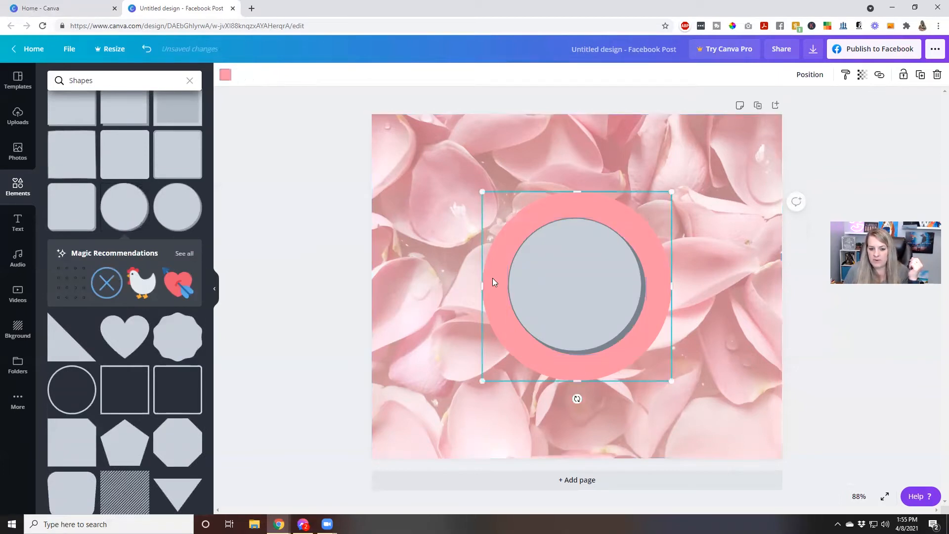
{"action": "key", "text": "Delete"}
{"action": "left_click", "coordinate": [519, 278]}
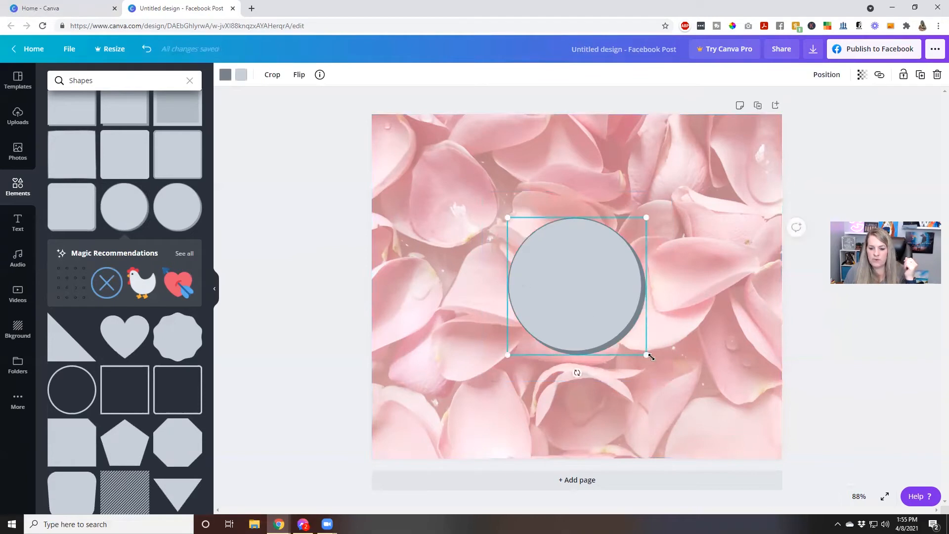
{"action": "left_click_drag", "start_coordinate": [647, 356], "coordinate": [708, 417]}
{"action": "left_click_drag", "start_coordinate": [655, 373], "coordinate": [513, 391]}
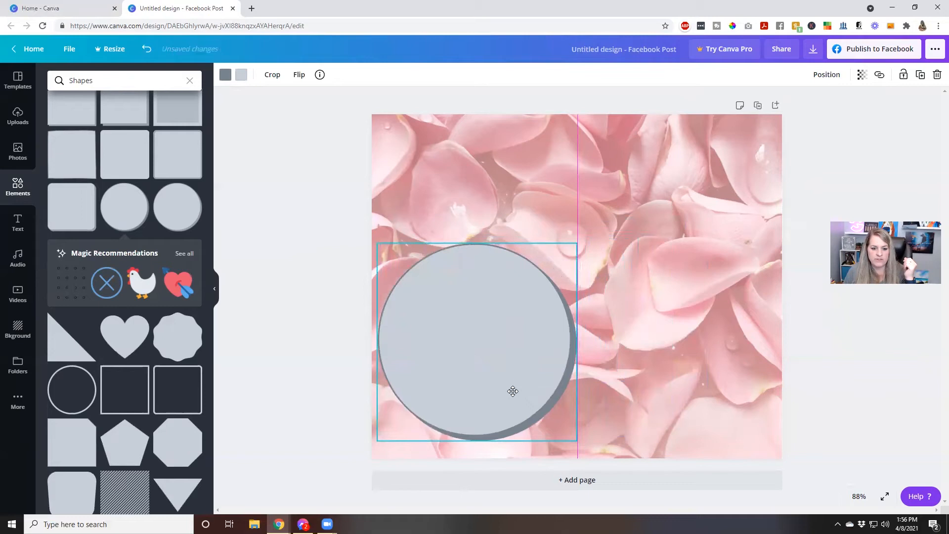
{"action": "left_click", "coordinate": [616, 351]}
{"action": "left_click", "coordinate": [492, 354]}
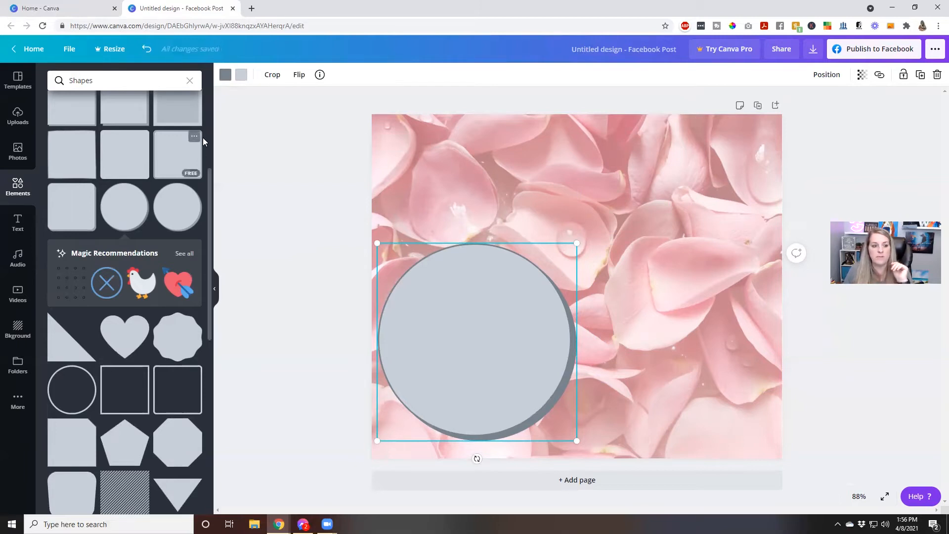
Recolour the circle's dark rim to a light pink.
{"action": "left_click", "coordinate": [225, 75]}
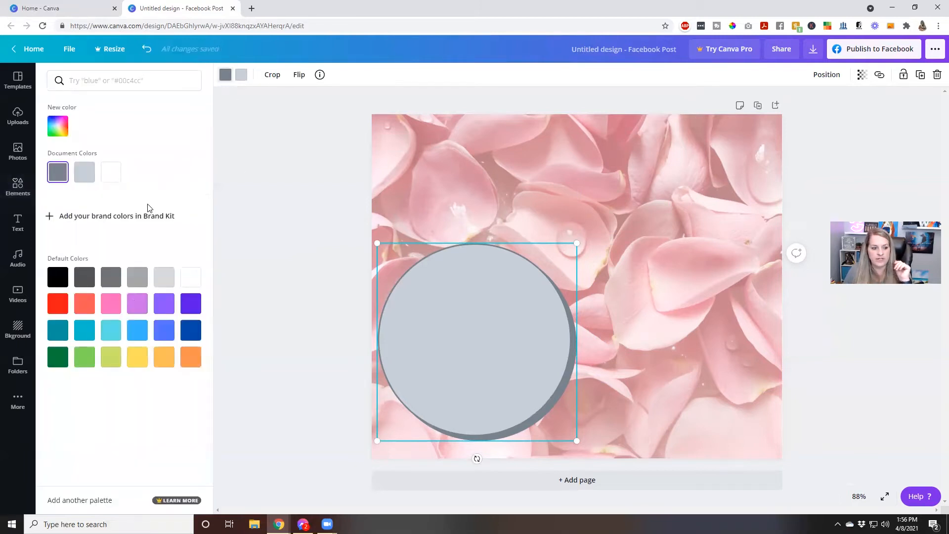
{"action": "left_click", "coordinate": [50, 127]}
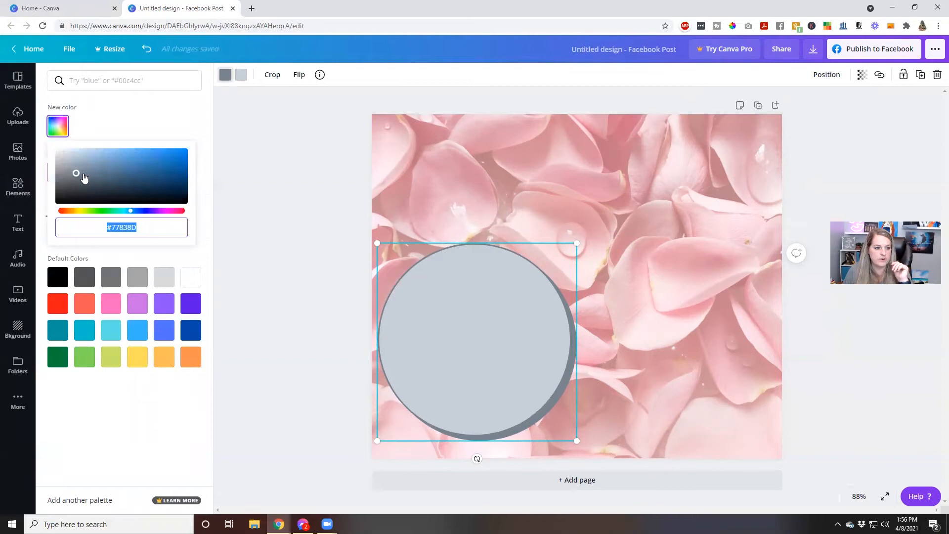
{"action": "left_click_drag", "start_coordinate": [78, 174], "coordinate": [69, 174]}
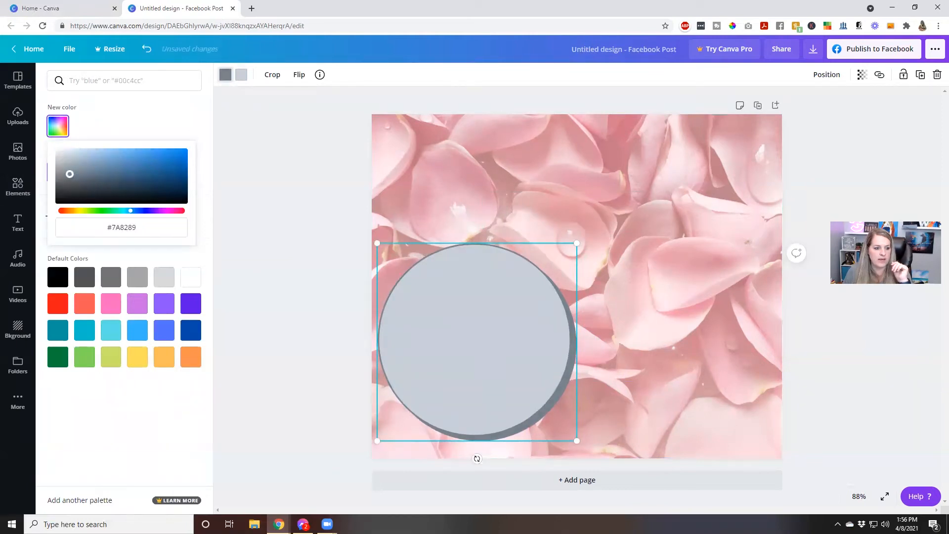
{"action": "left_click", "coordinate": [58, 211]}
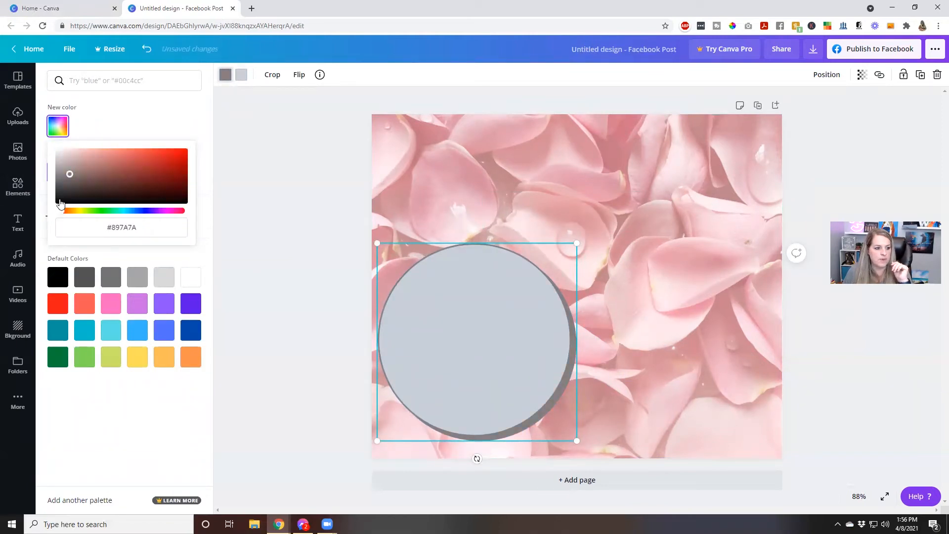
{"action": "mouse_move", "coordinate": [69, 174]}
{"action": "left_mouse_down"}
{"action": "mouse_move", "coordinate": [103, 140]}
{"action": "mouse_move", "coordinate": [119, 139]}
{"action": "mouse_move", "coordinate": [109, 143]}
{"action": "left_mouse_up"}
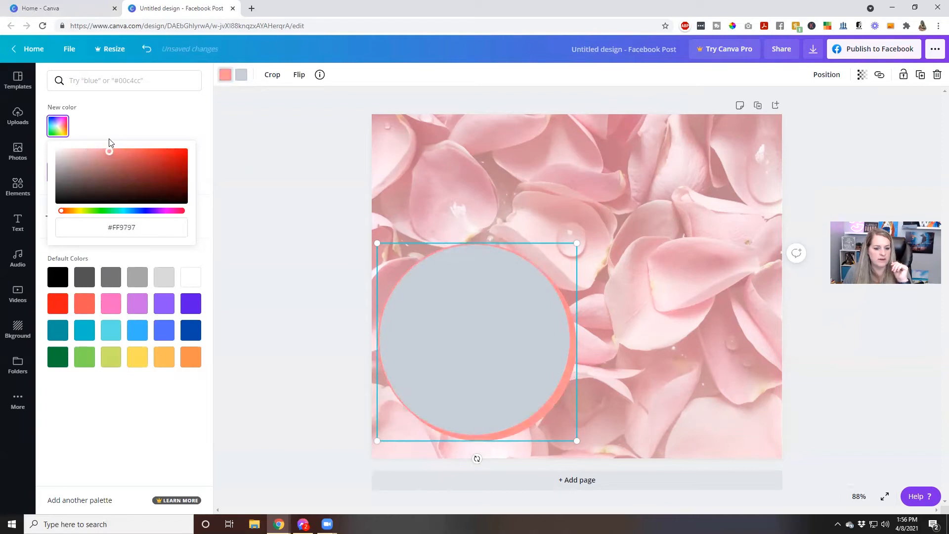
{"action": "left_click", "coordinate": [447, 328]}
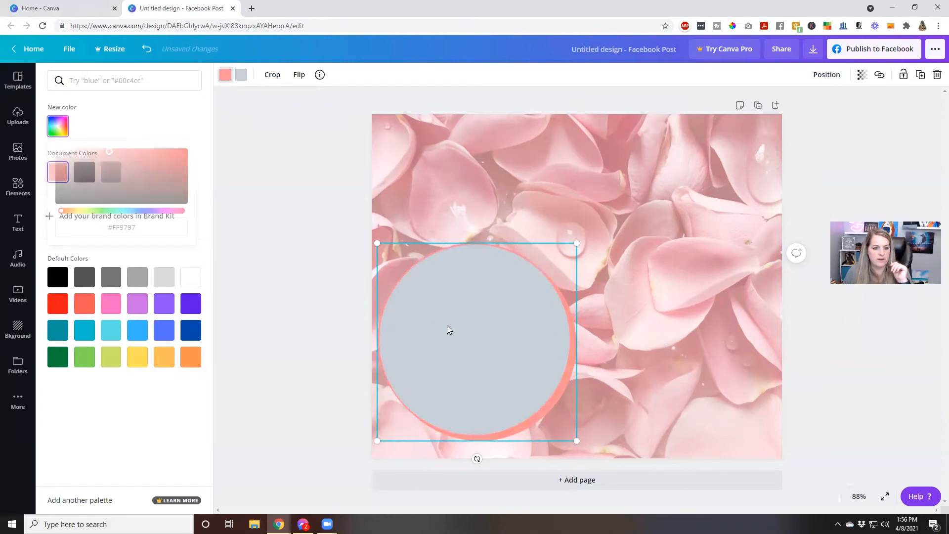
{"action": "left_click", "coordinate": [62, 124]}
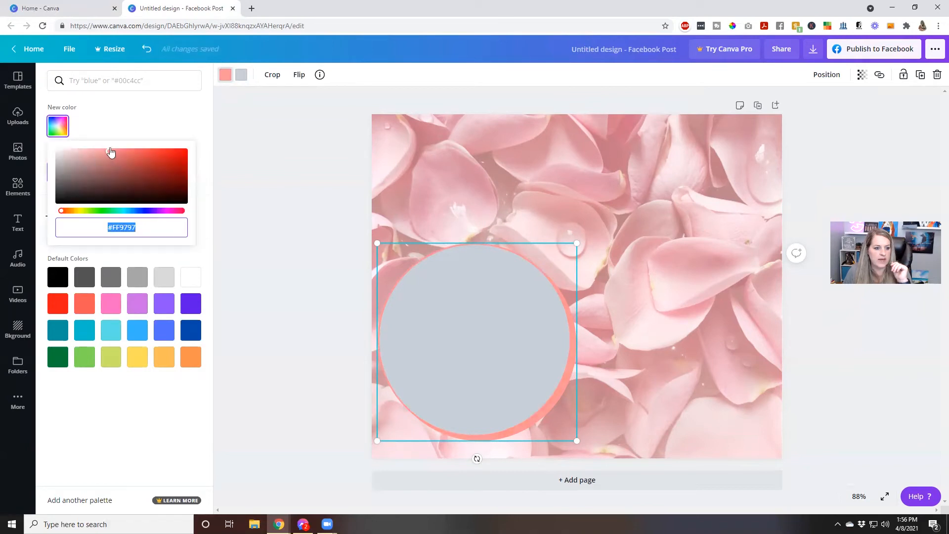
Set the circle's fill to salmon #FF9797, then lighten it to pale pink #FDE5E5.
{"action": "left_click", "coordinate": [242, 74]}
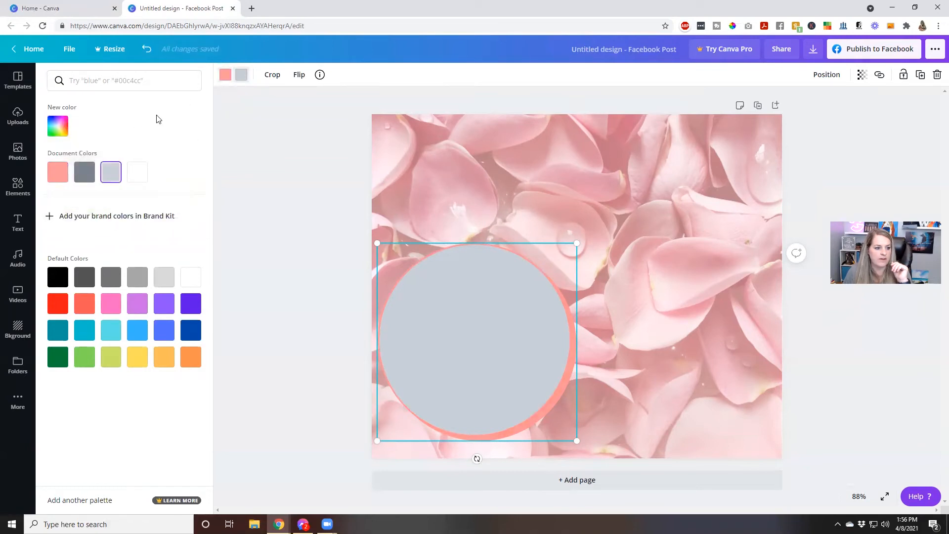
{"action": "left_click", "coordinate": [62, 126]}
{"action": "left_click", "coordinate": [69, 212]}
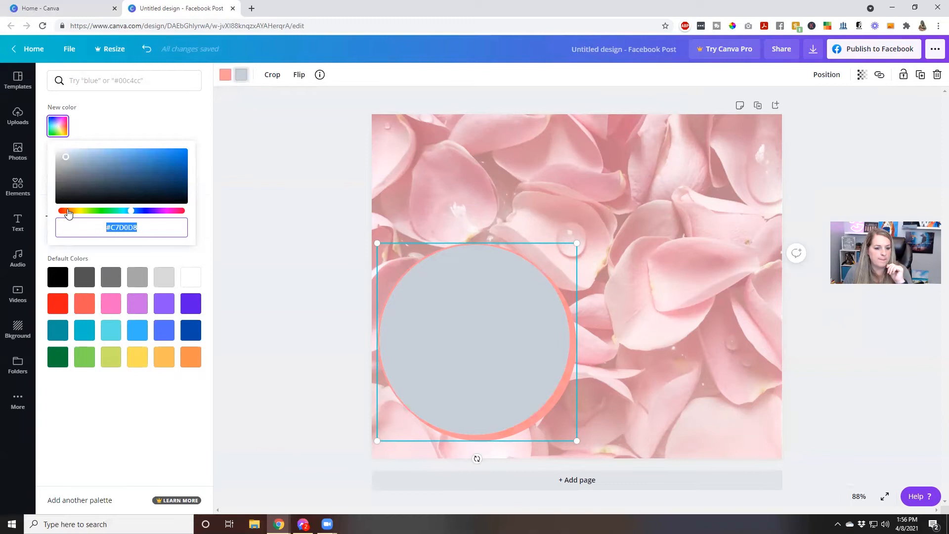
{"action": "left_click", "coordinate": [106, 129]}
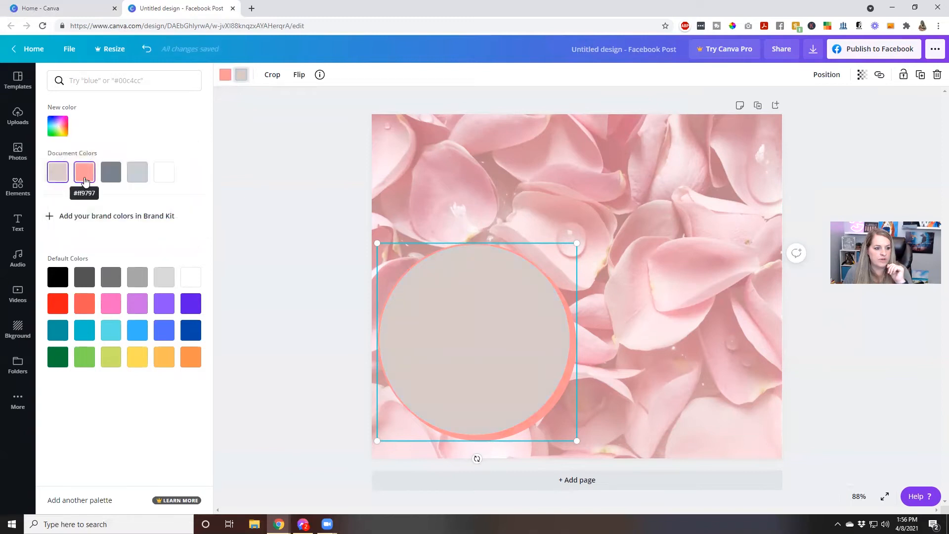
{"action": "left_click", "coordinate": [84, 177]}
{"action": "left_click", "coordinate": [68, 128]}
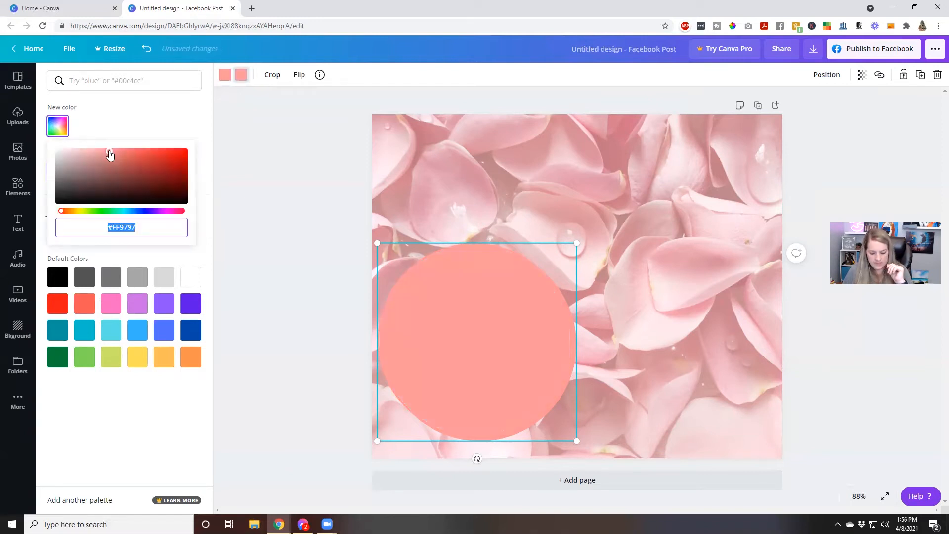
{"action": "left_click_drag", "start_coordinate": [110, 155], "coordinate": [68, 152]}
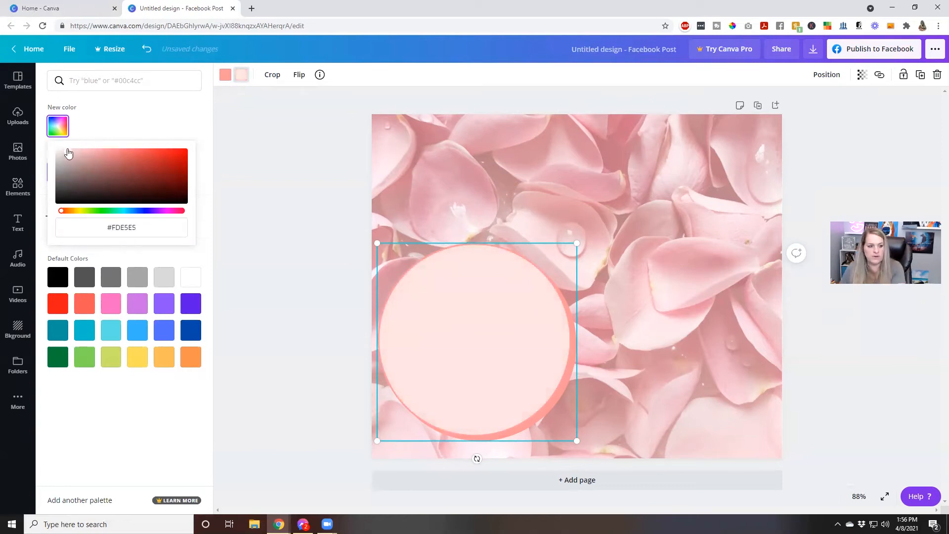
{"action": "left_click", "coordinate": [405, 171]}
{"action": "left_click", "coordinate": [614, 329]}
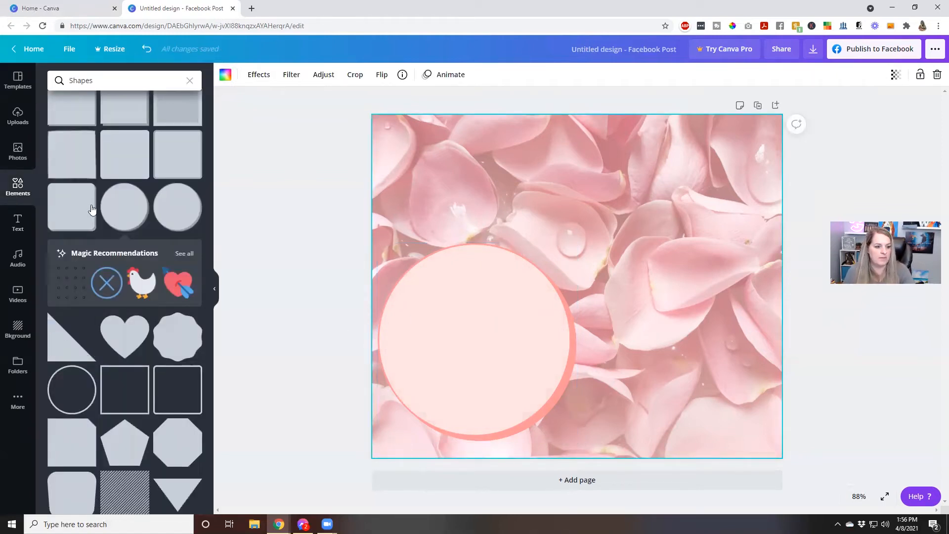
Add a circular photo frame, enlarge it, and place it at the upper right over the disc.
{"action": "left_click", "coordinate": [17, 187]}
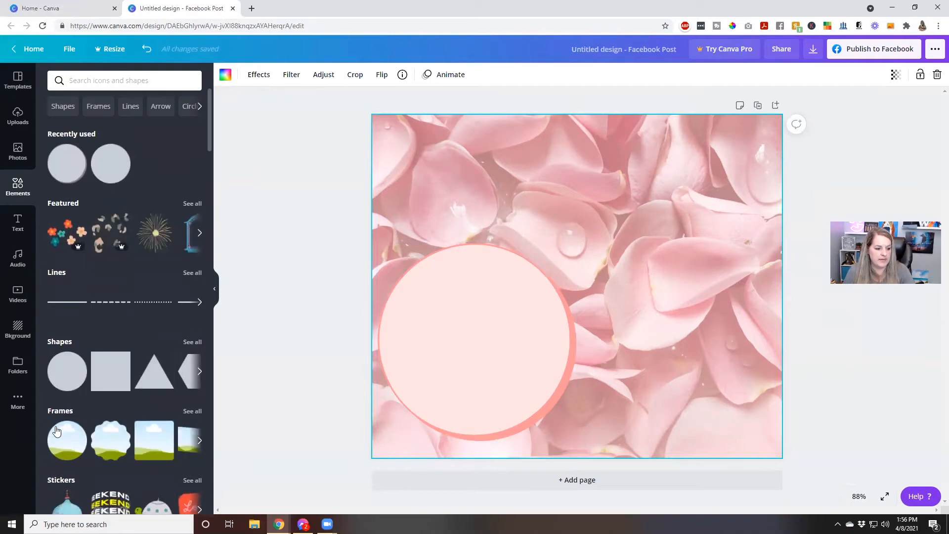
{"action": "left_click_drag", "start_coordinate": [347, 323], "coordinate": [524, 172]}
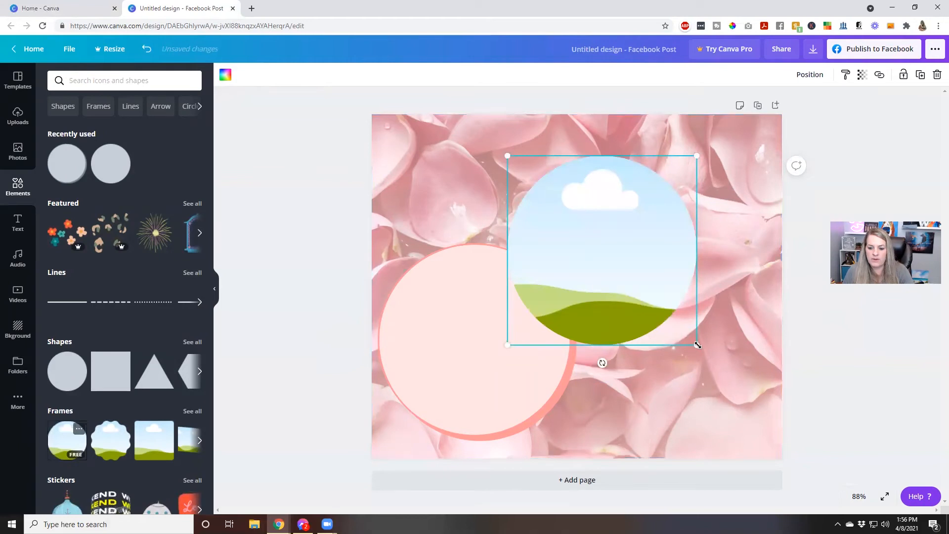
{"action": "left_click_drag", "start_coordinate": [700, 346], "coordinate": [747, 377]}
{"action": "left_click_drag", "start_coordinate": [648, 326], "coordinate": [642, 317]}
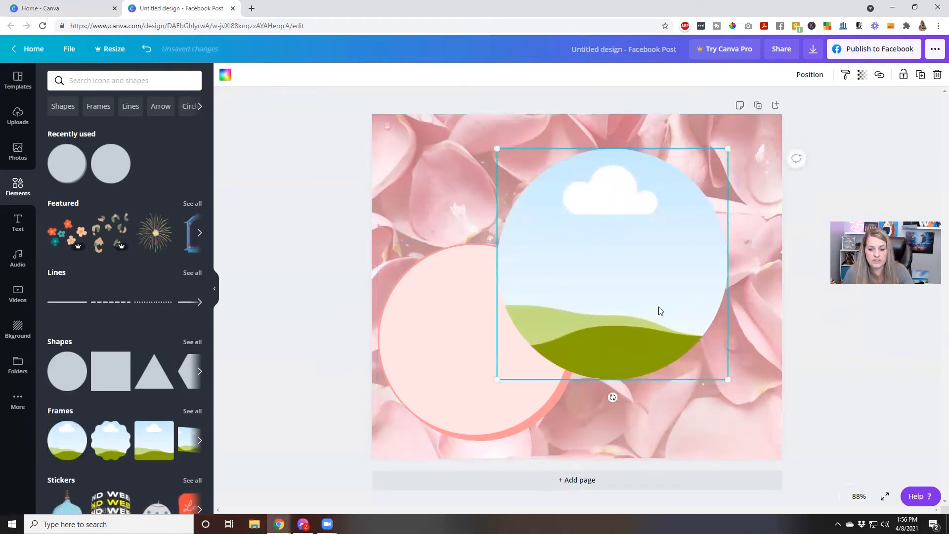
{"action": "left_click", "coordinate": [303, 259]}
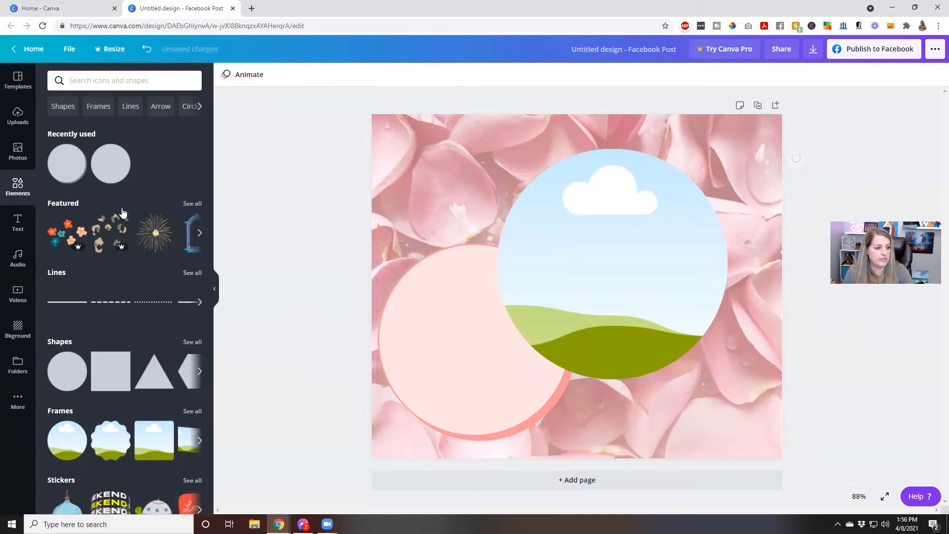
Fit the pink-flowers photo inside the circle frame, then undo back to the empty frame.
{"action": "left_click", "coordinate": [18, 151]}
{"action": "scroll", "coordinate": [146, 290], "scroll_direction": "up", "scroll_amount": 10}
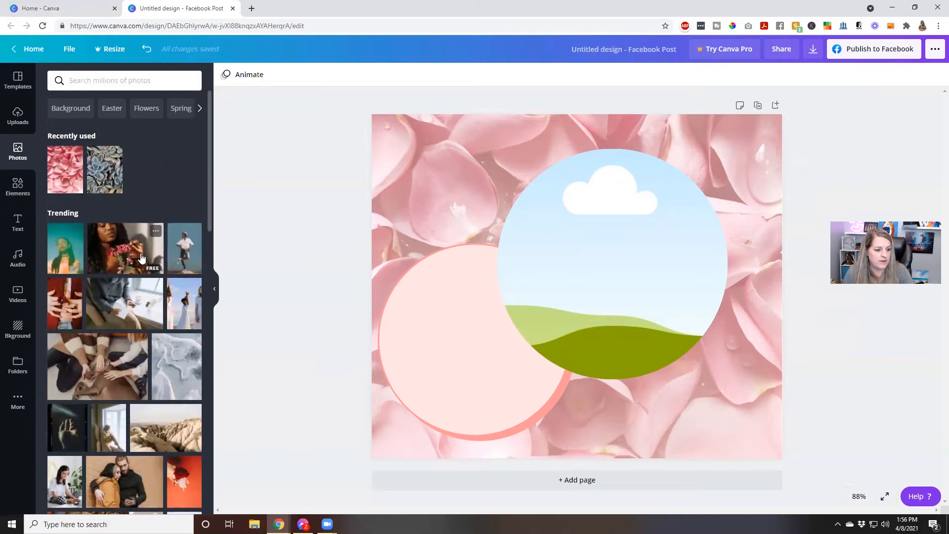
{"action": "left_click_drag", "start_coordinate": [110, 253], "coordinate": [550, 258]}
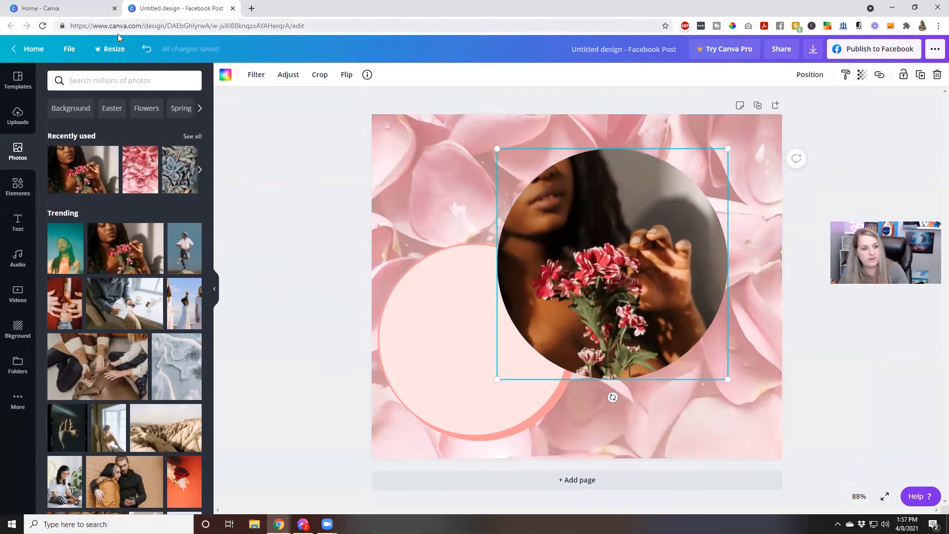
{"action": "left_click", "coordinate": [147, 48]}
{"action": "left_click_drag", "start_coordinate": [139, 242], "coordinate": [529, 227]}
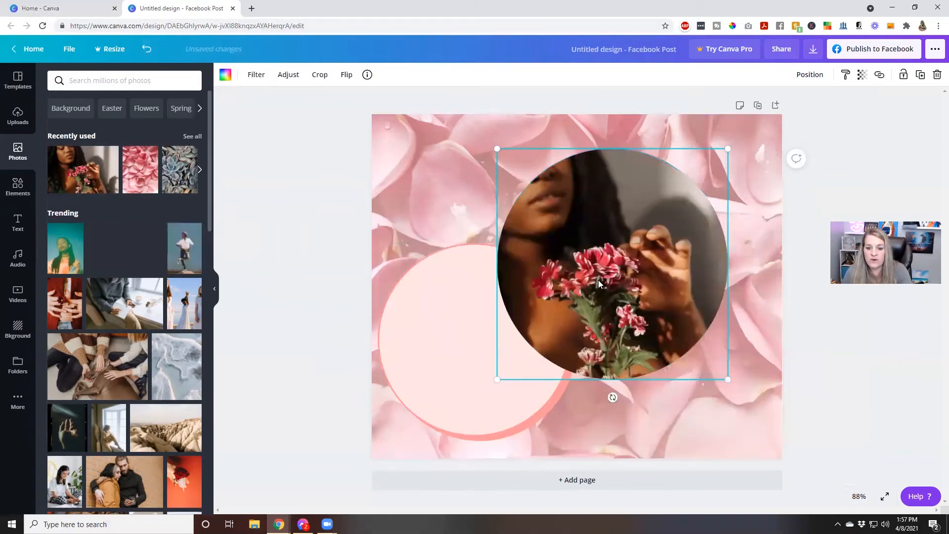
{"action": "double_click", "coordinate": [654, 307]}
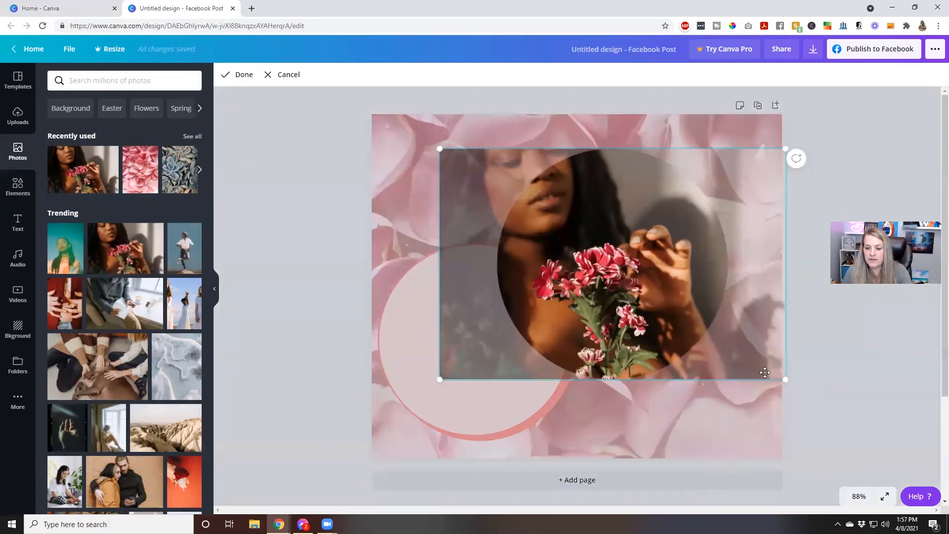
{"action": "left_click_drag", "start_coordinate": [787, 380], "coordinate": [716, 355]}
{"action": "left_click_drag", "start_coordinate": [659, 325], "coordinate": [733, 366]}
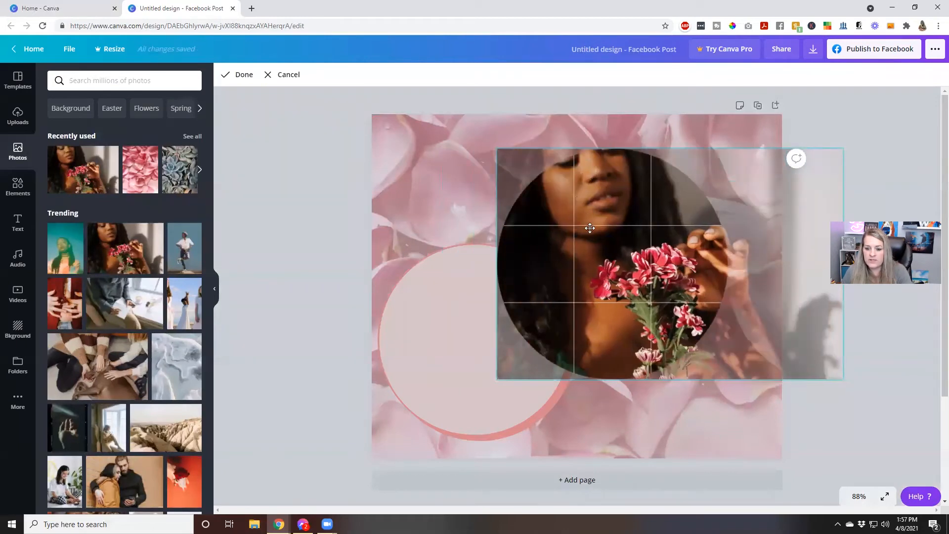
{"action": "left_click", "coordinate": [874, 149]}
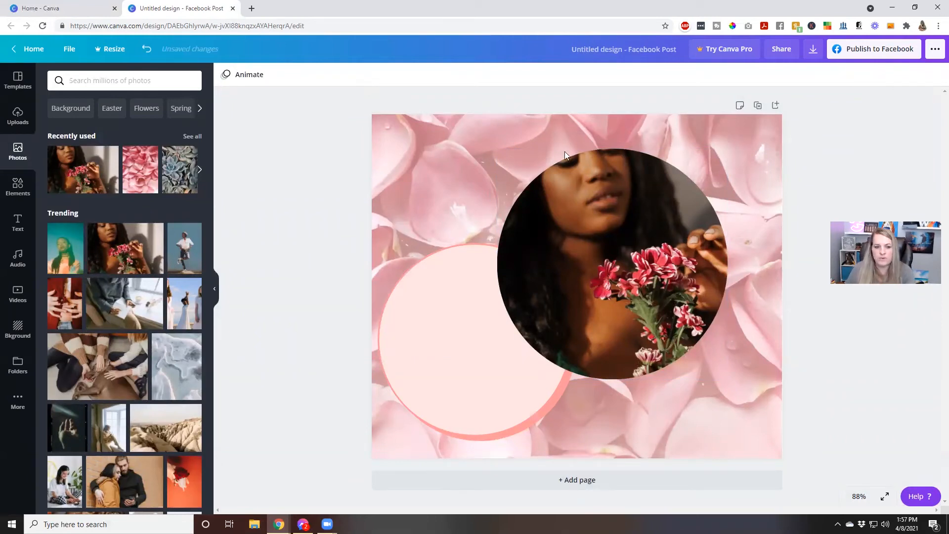
{"action": "left_click", "coordinate": [146, 49]}
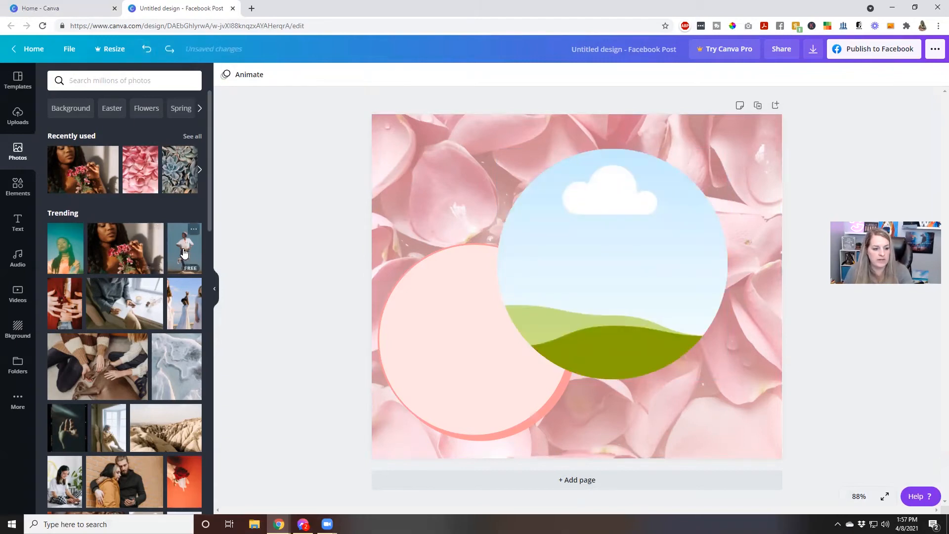
Fill the circle frame with the Trending jumping man photo and select it.
{"action": "scroll", "coordinate": [165, 267], "scroll_direction": "down", "scroll_amount": 7}
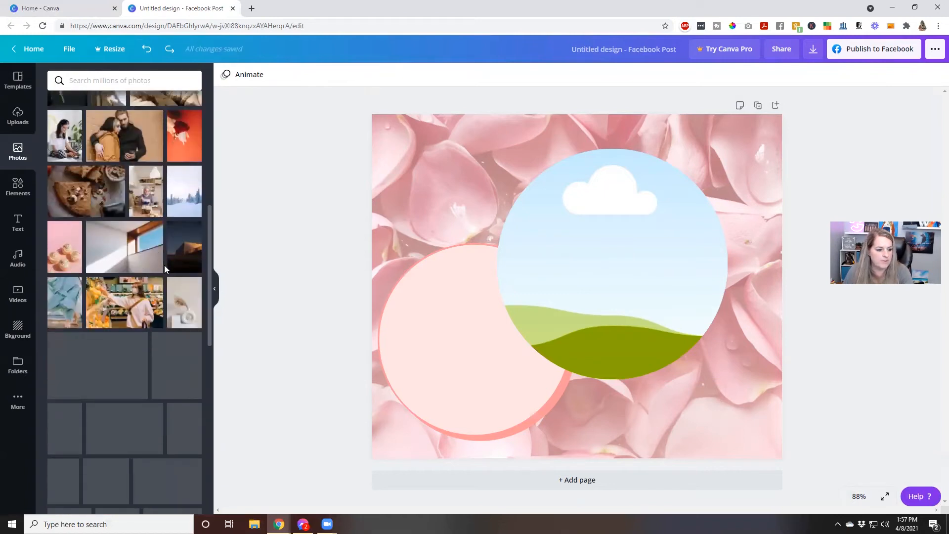
{"action": "scroll", "coordinate": [165, 241], "scroll_direction": "up", "scroll_amount": 5}
{"action": "scroll", "coordinate": [146, 181], "scroll_direction": "up", "scroll_amount": 2}
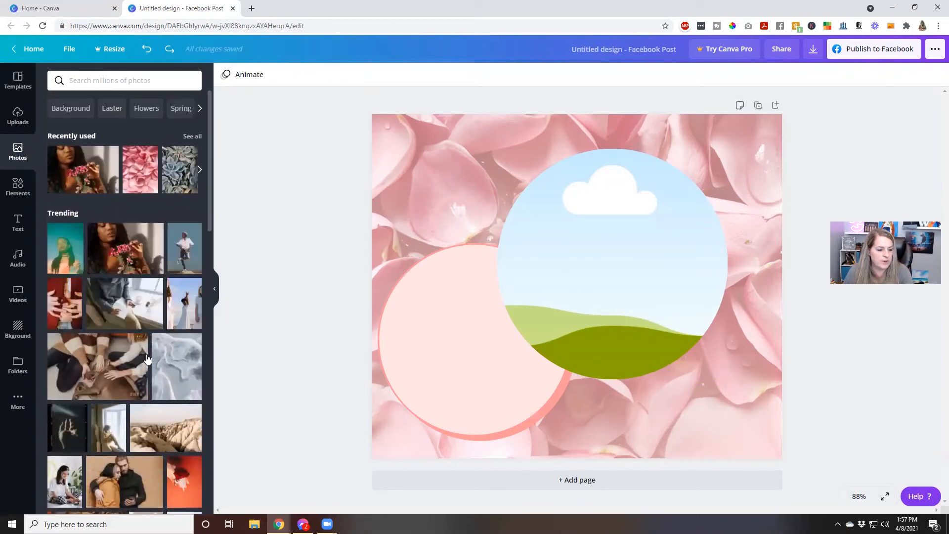
{"action": "left_click_drag", "start_coordinate": [188, 255], "coordinate": [534, 253]}
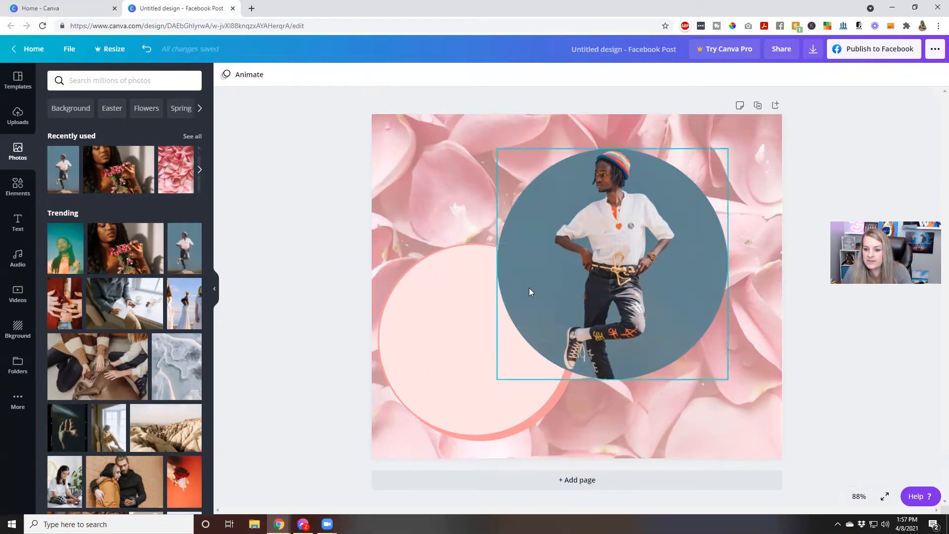
{"action": "left_click", "coordinate": [564, 261]}
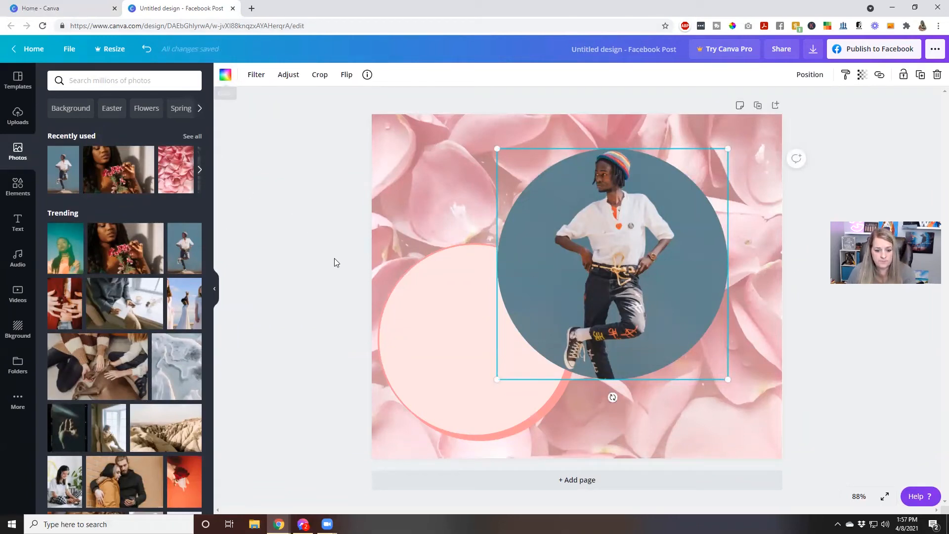
Test sending the photo circle behind the pale pink circle, then bring it back in front.
{"action": "left_click", "coordinate": [412, 316]}
{"action": "left_click", "coordinate": [543, 199]}
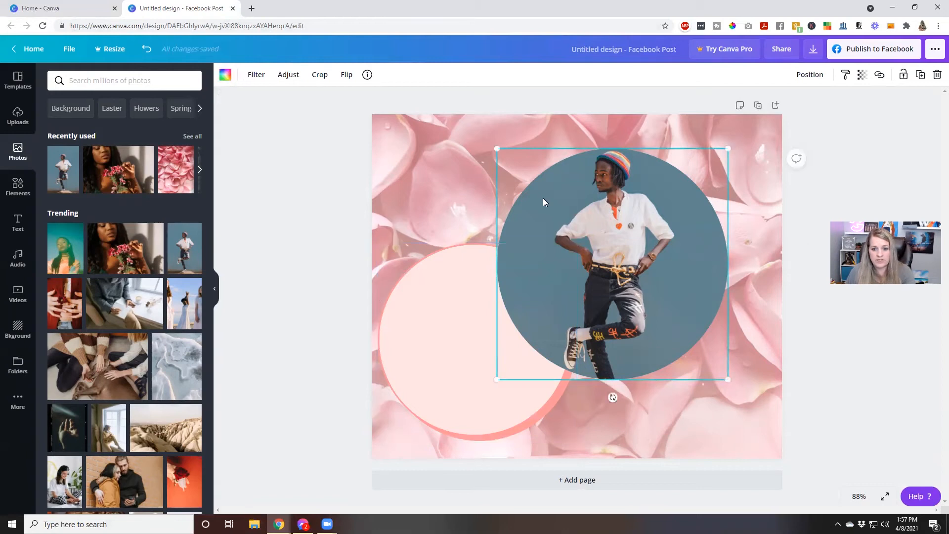
{"action": "left_click", "coordinate": [434, 302]}
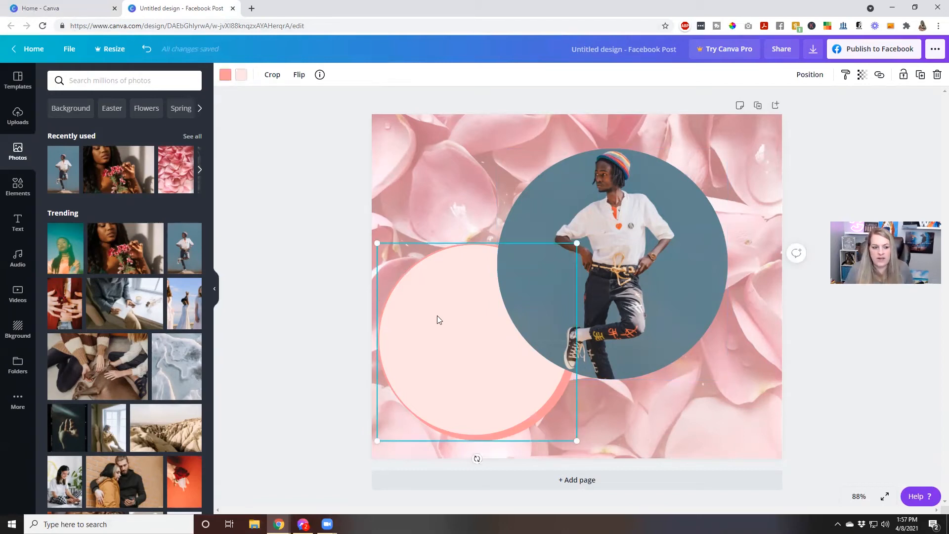
{"action": "left_click", "coordinate": [534, 182]}
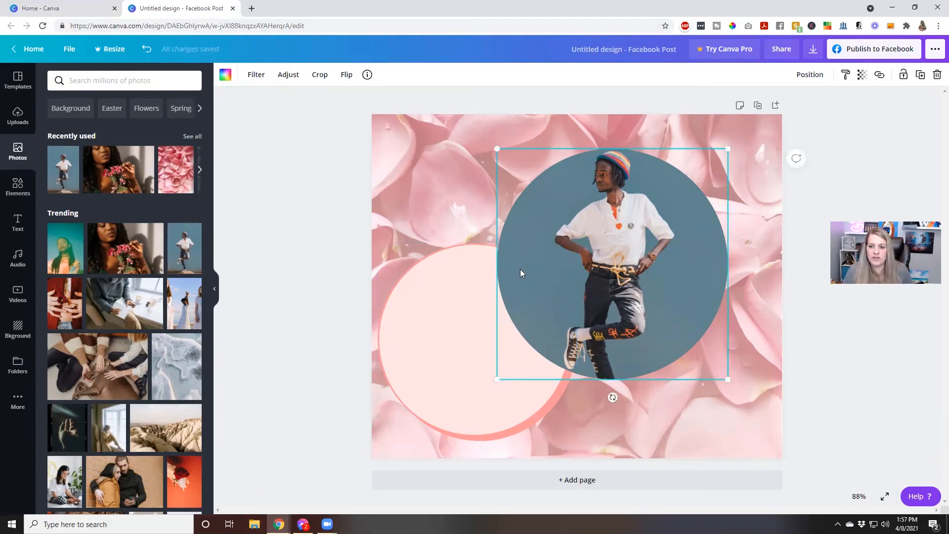
{"action": "left_click", "coordinate": [809, 77]}
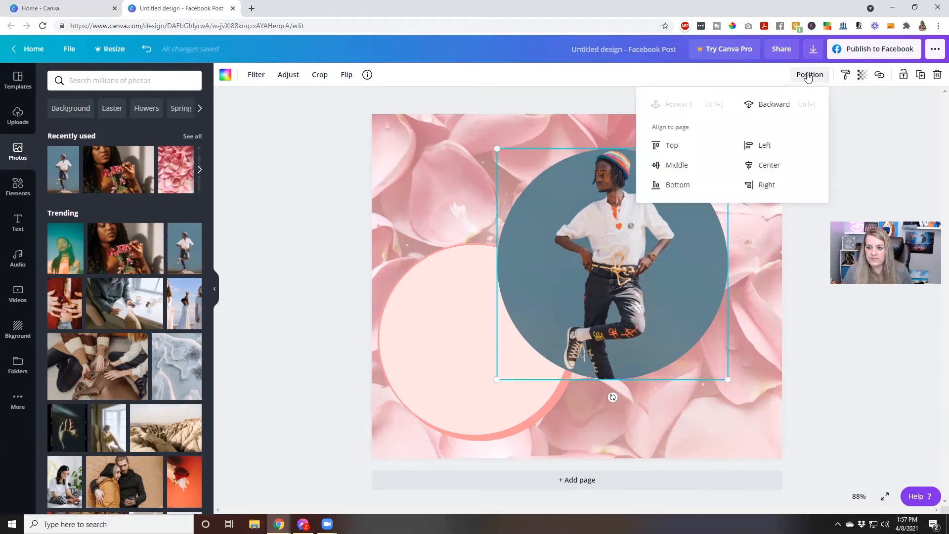
{"action": "left_click", "coordinate": [775, 104]}
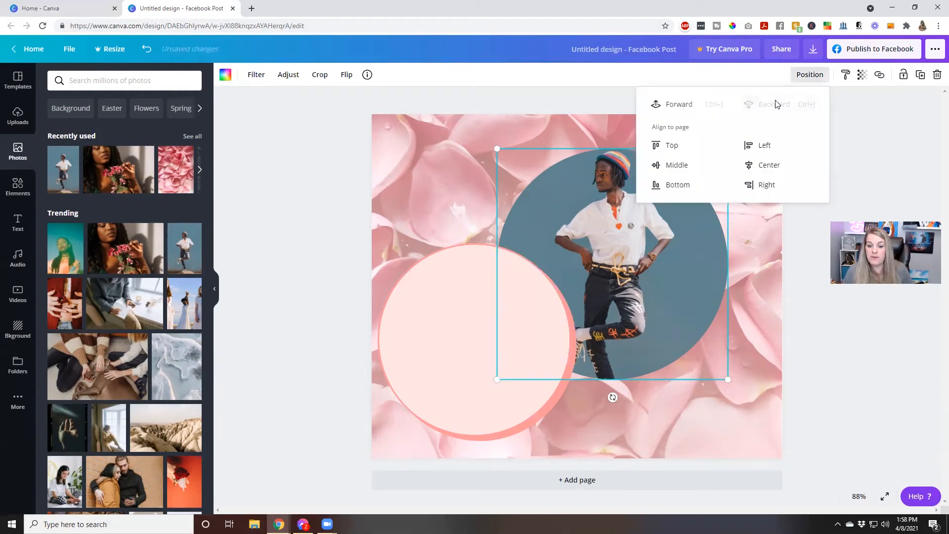
{"action": "left_click", "coordinate": [680, 103]}
Try left, center, middle, top, right and bottom page alignments on the photo circle.
{"action": "left_click", "coordinate": [759, 144]}
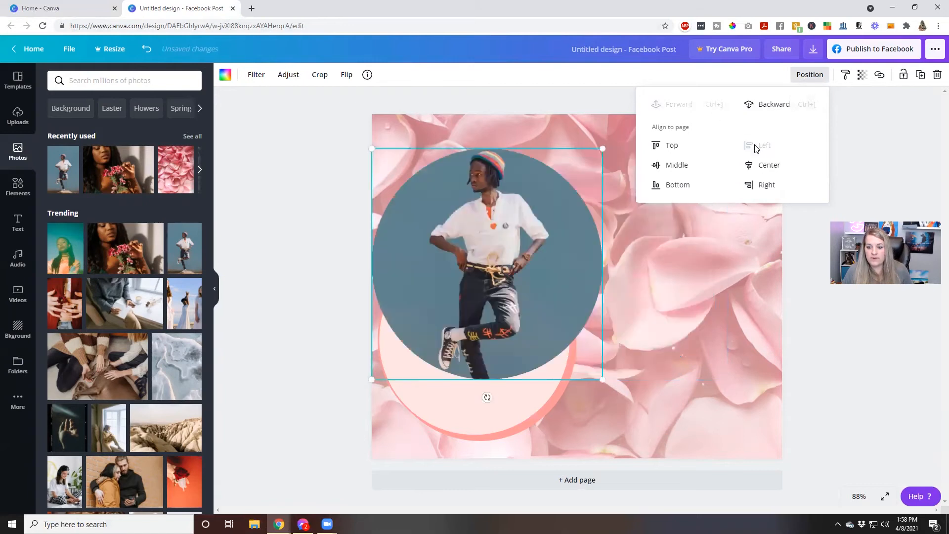
{"action": "left_click", "coordinate": [764, 166]}
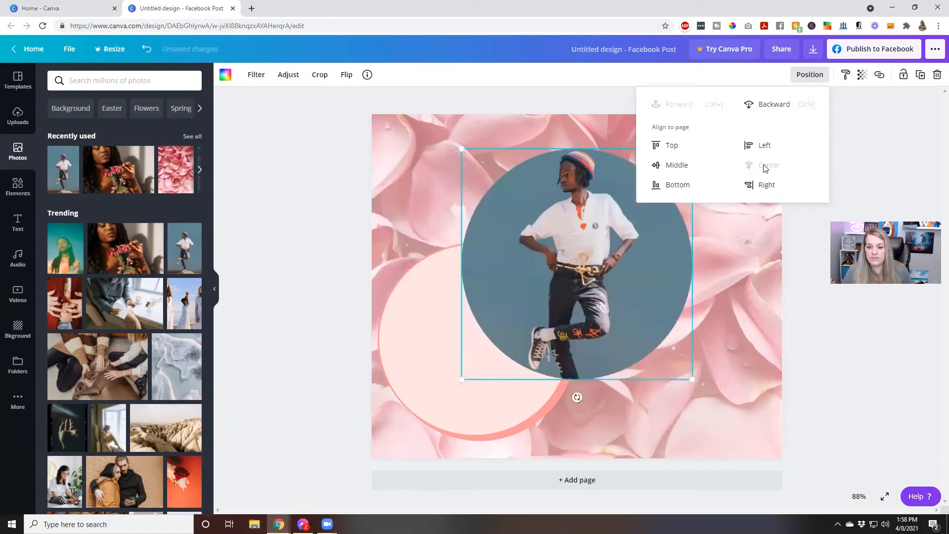
{"action": "left_click", "coordinate": [688, 169]}
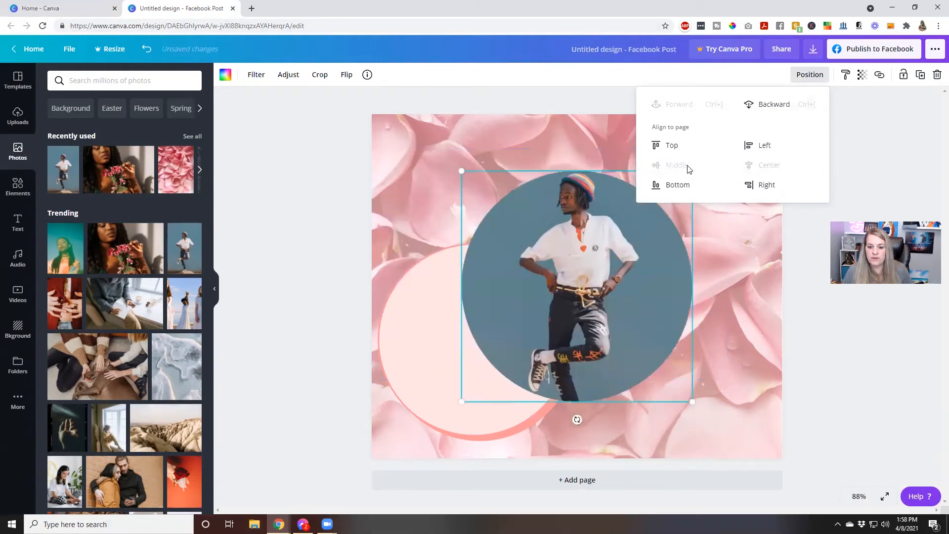
{"action": "left_click", "coordinate": [664, 150]}
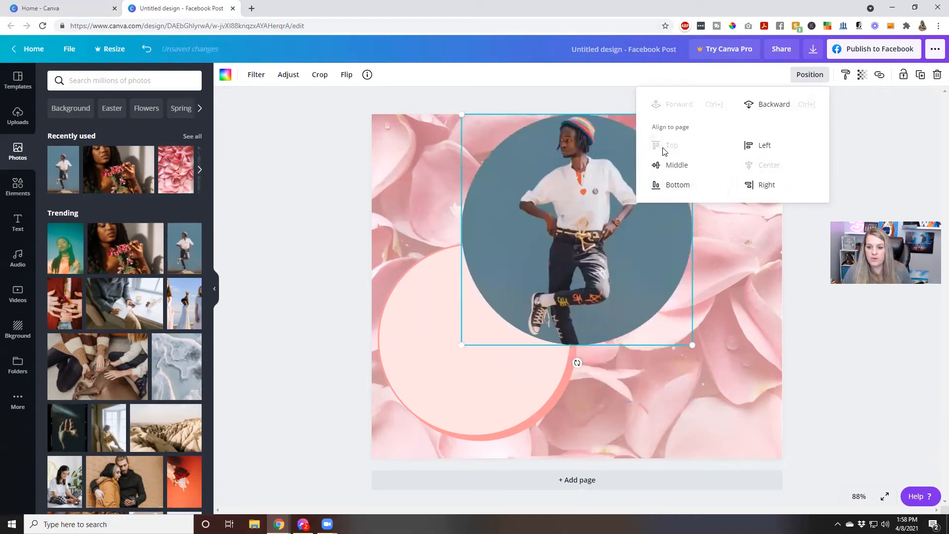
{"action": "left_click", "coordinate": [761, 186]}
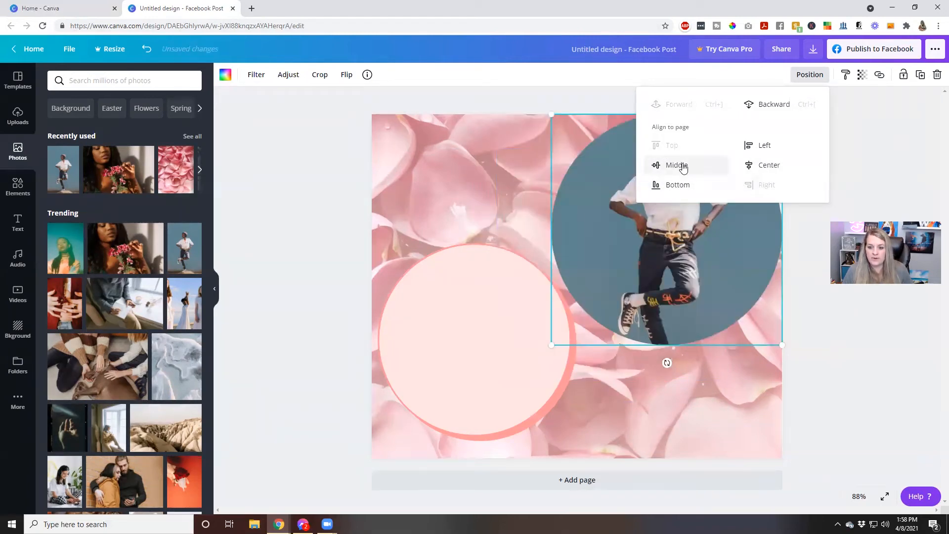
{"action": "left_click", "coordinate": [738, 166]}
{"action": "left_click", "coordinate": [678, 185]}
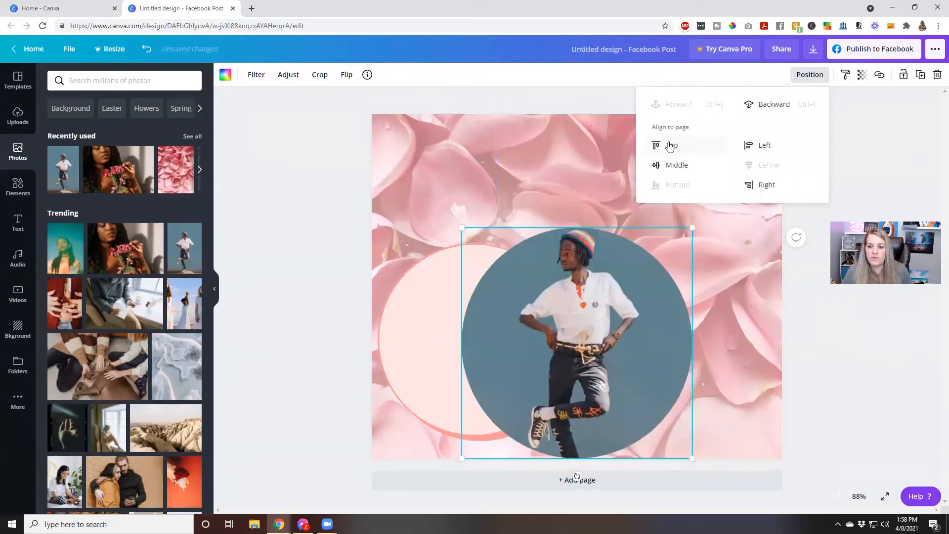
{"action": "left_click", "coordinate": [671, 145]}
{"action": "left_click", "coordinate": [741, 147]}
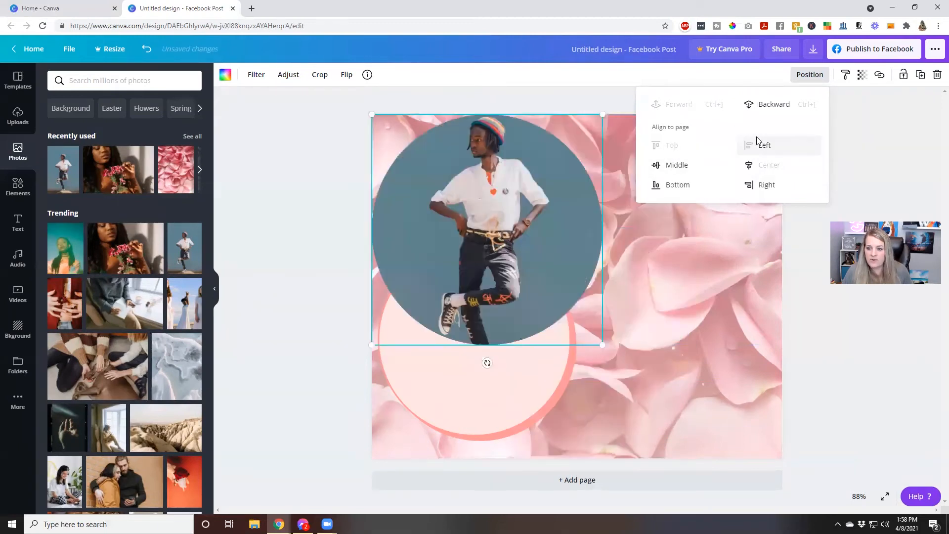
Keep the photo circle in front and centre it on the page, middle and center.
{"action": "left_click", "coordinate": [761, 106]}
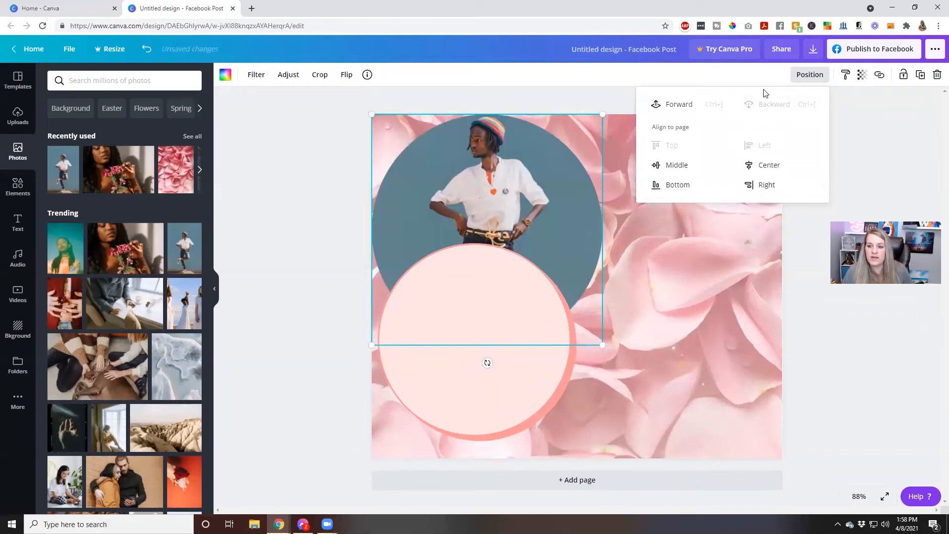
{"action": "left_click", "coordinate": [689, 104]}
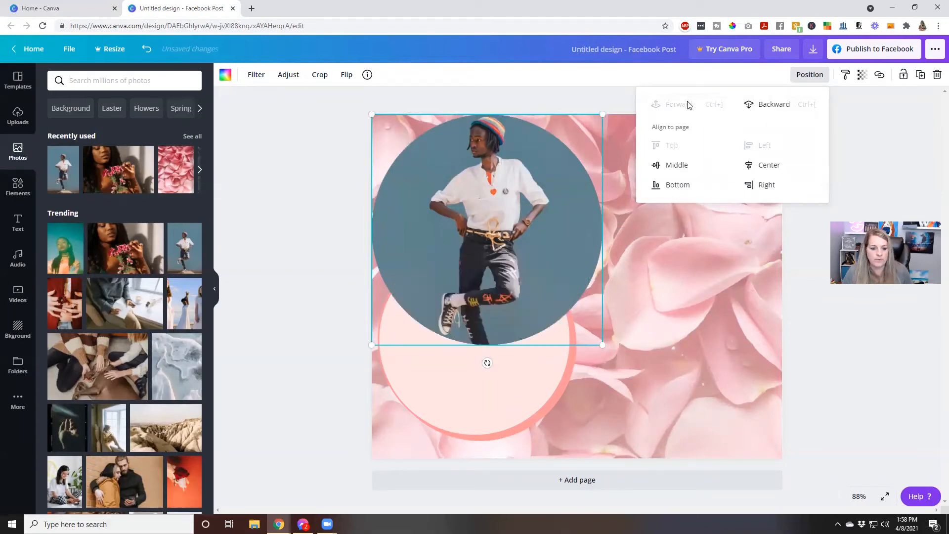
{"action": "left_click", "coordinate": [678, 165]}
{"action": "left_click", "coordinate": [750, 167]}
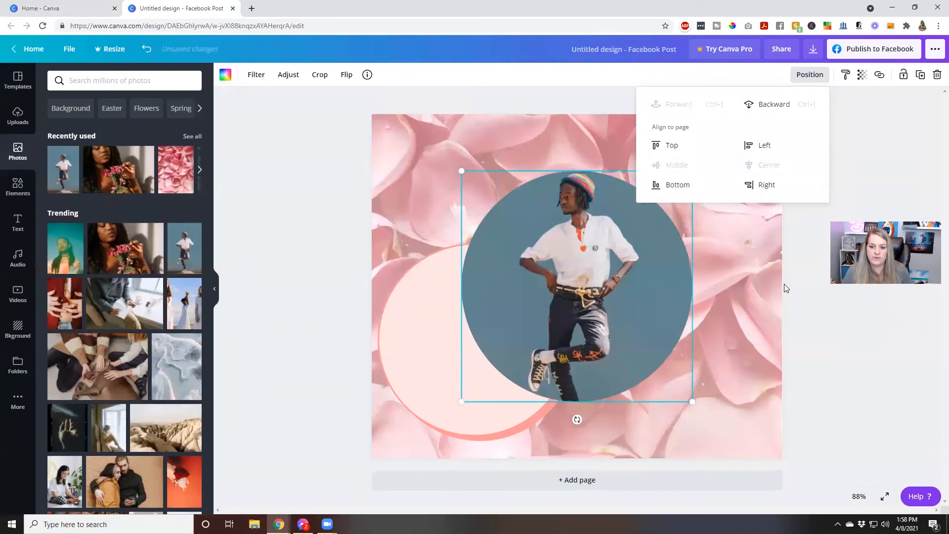
{"action": "left_click", "coordinate": [763, 285]}
{"action": "left_click", "coordinate": [427, 332]}
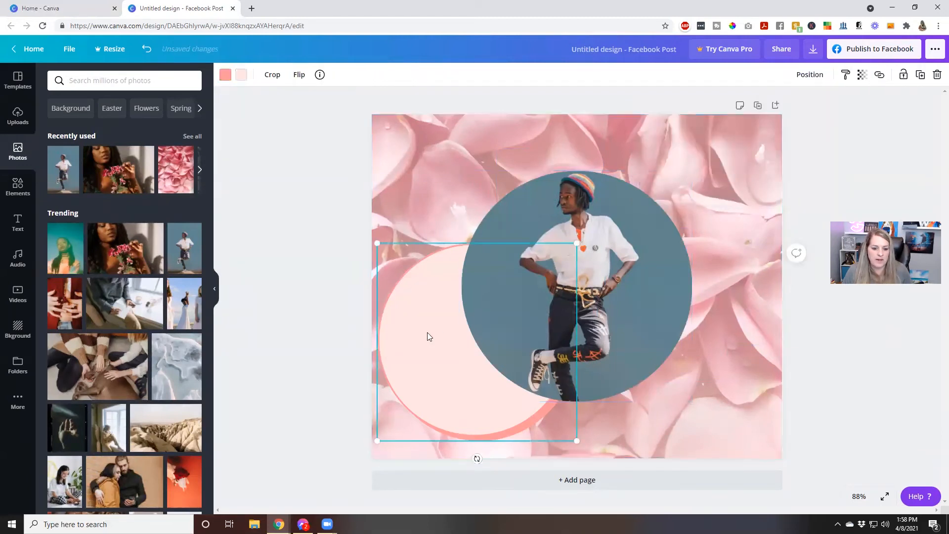
{"action": "right_click", "coordinate": [428, 336]}
Copy and paste the pale pink circle, dragging the duplicate toward the upper right.
{"action": "left_click", "coordinate": [427, 324]}
{"action": "right_click", "coordinate": [427, 323]}
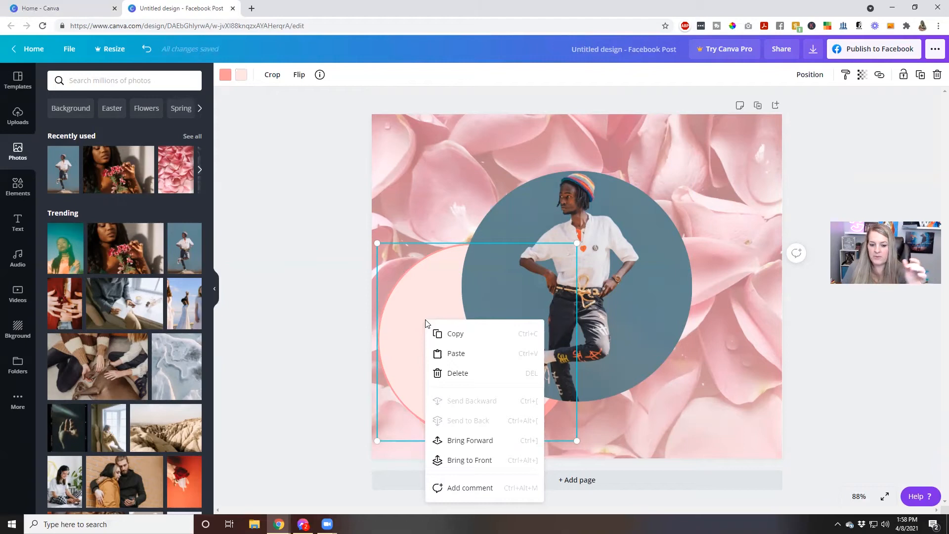
{"action": "left_click", "coordinate": [438, 336]}
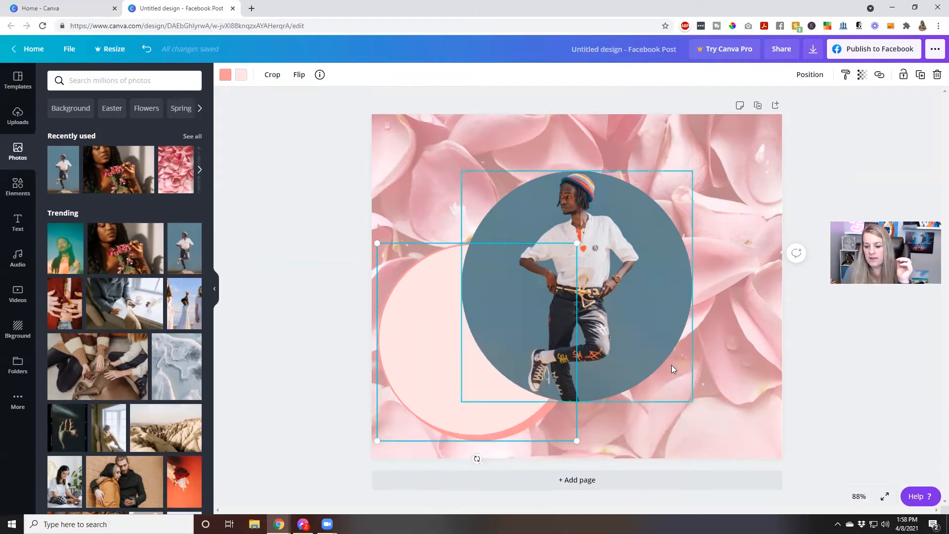
{"action": "right_click", "coordinate": [704, 353]}
{"action": "left_click", "coordinate": [720, 388]}
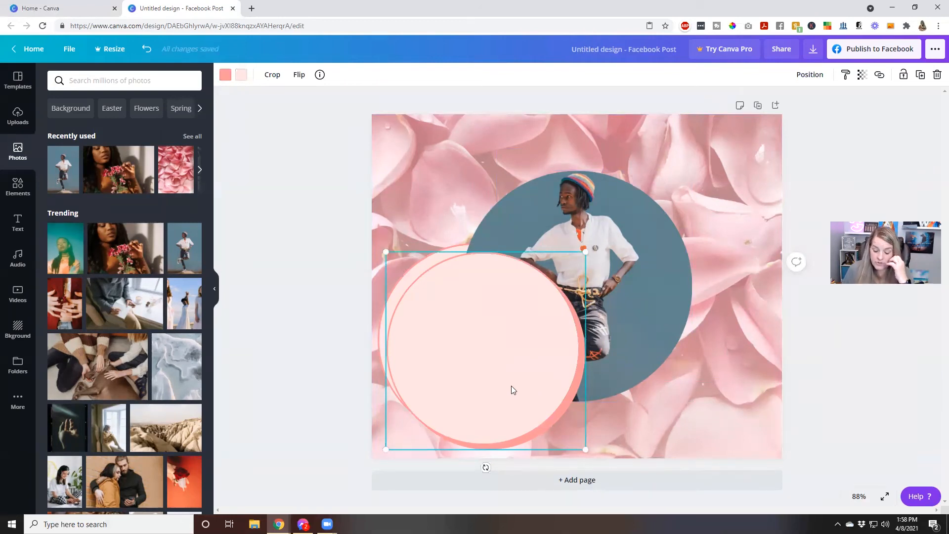
{"action": "left_click_drag", "start_coordinate": [511, 386], "coordinate": [720, 265]}
Send the pasted pink circle to the back, behind the photo circle.
{"action": "right_click", "coordinate": [720, 265]}
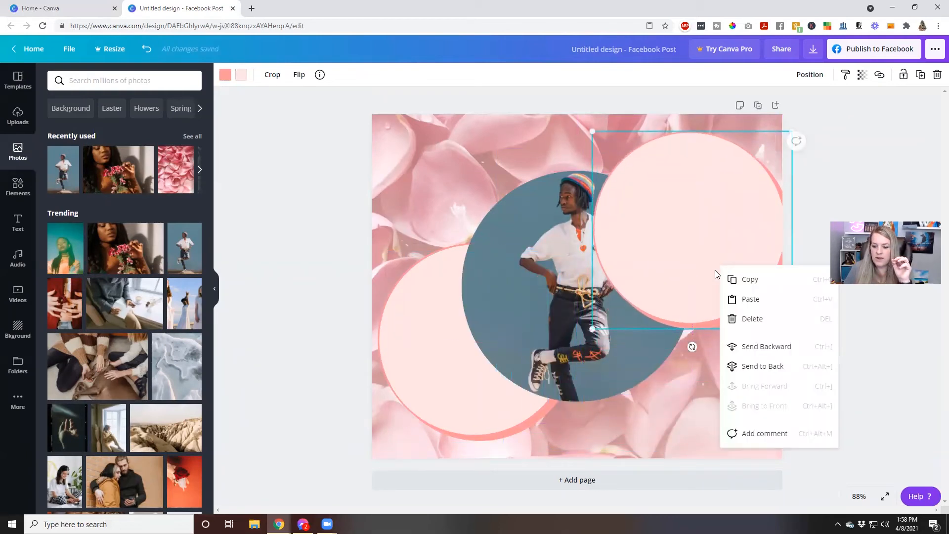
{"action": "left_click", "coordinate": [762, 366]}
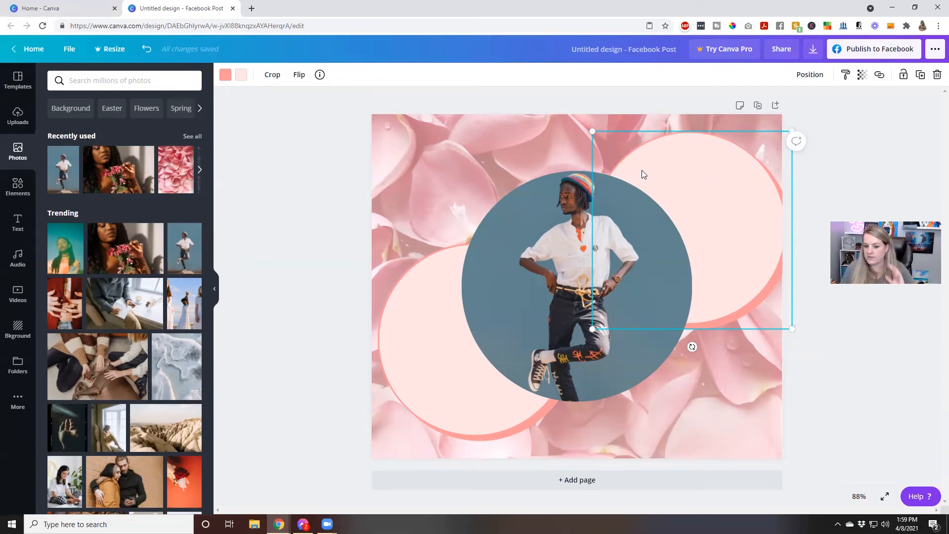
{"action": "left_click", "coordinate": [736, 407]}
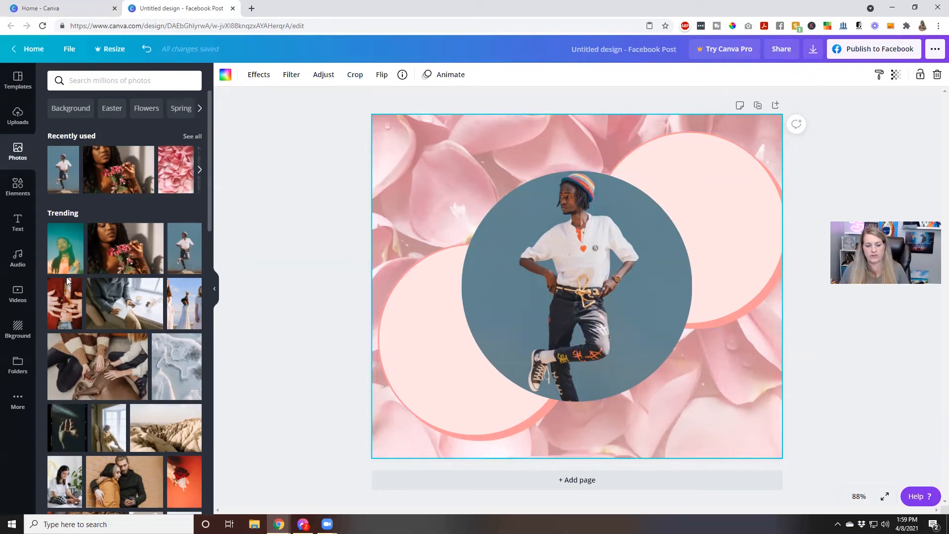
{"action": "scroll", "coordinate": [66, 277], "scroll_direction": "down", "scroll_amount": 8}
Drop the woman-in-kitchen photo into the circle frame and shift it upward inside the circle.
{"action": "left_click_drag", "start_coordinate": [147, 156], "coordinate": [476, 238]}
{"action": "left_click_drag", "start_coordinate": [524, 226], "coordinate": [534, 233]}
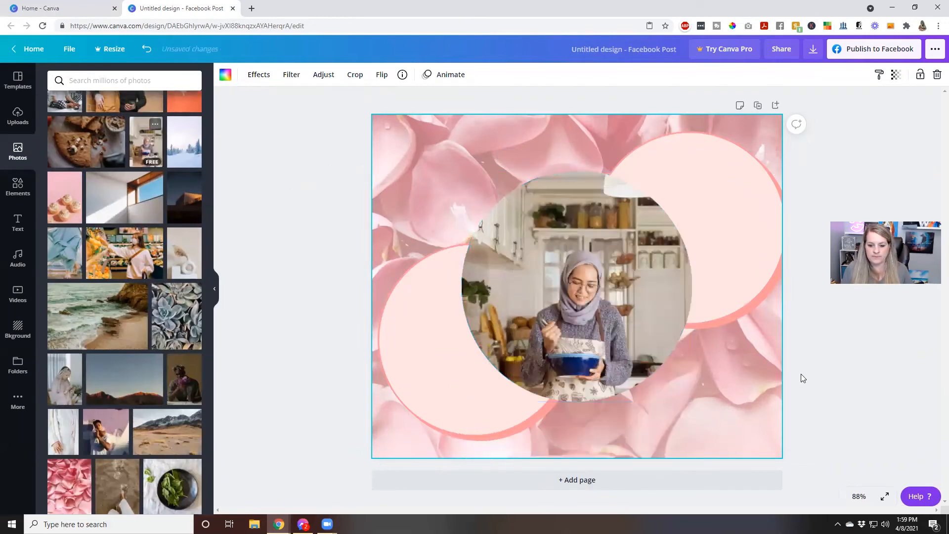
{"action": "double_click", "coordinate": [626, 342]}
{"action": "left_click_drag", "start_coordinate": [626, 342], "coordinate": [620, 307]}
{"action": "left_click", "coordinate": [818, 357]}
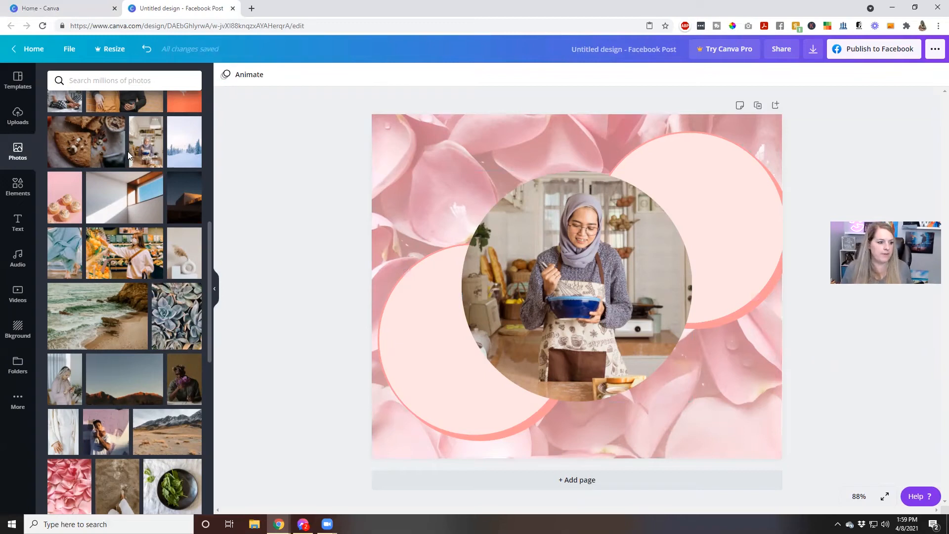
Add the glowing yellow Sparkle neon text and move it toward the lower page.
{"action": "left_click", "coordinate": [15, 227]}
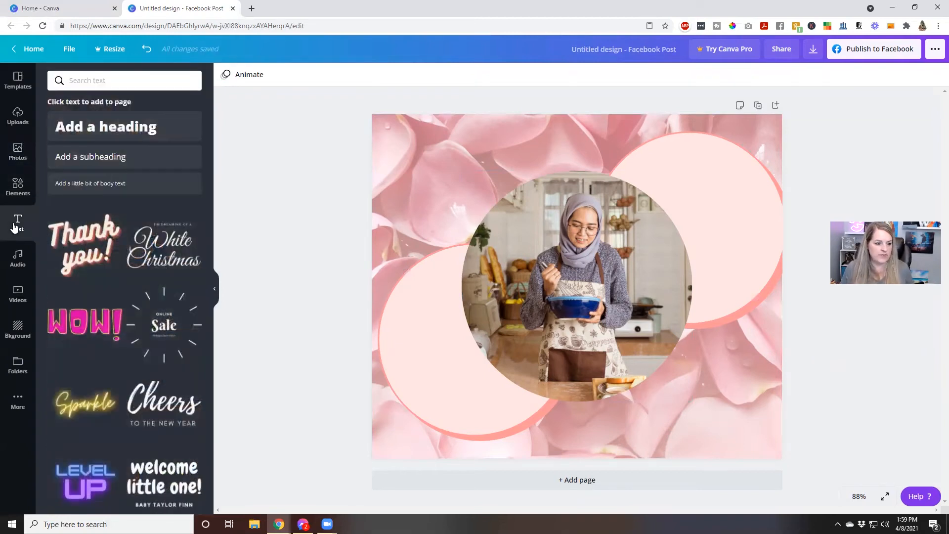
{"action": "scroll", "coordinate": [84, 332], "scroll_direction": "down", "scroll_amount": 3}
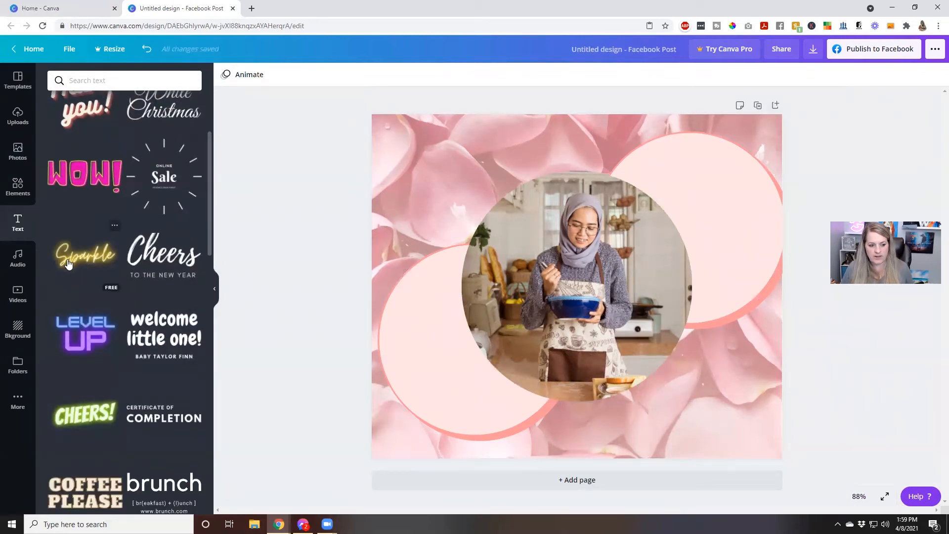
{"action": "left_click_drag", "start_coordinate": [69, 265], "coordinate": [426, 320]}
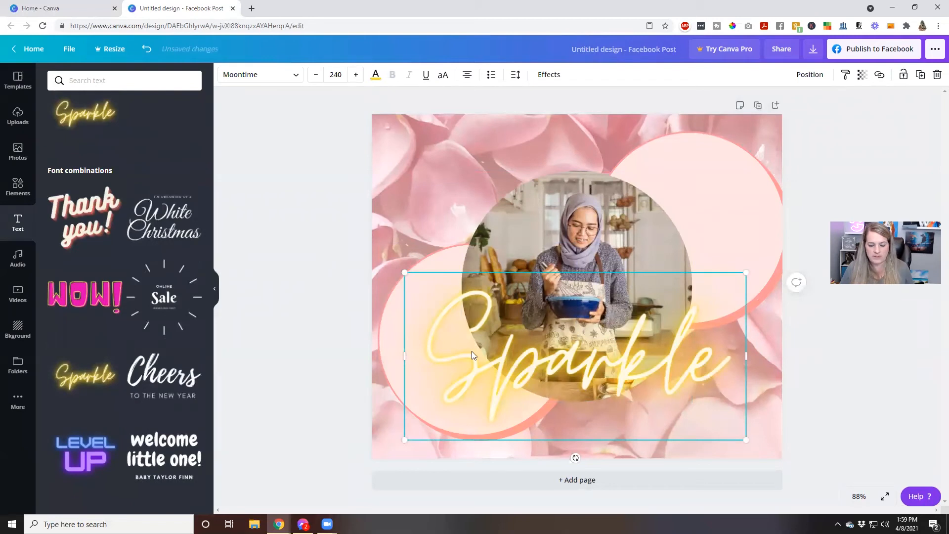
{"action": "key", "text": "Delete"}
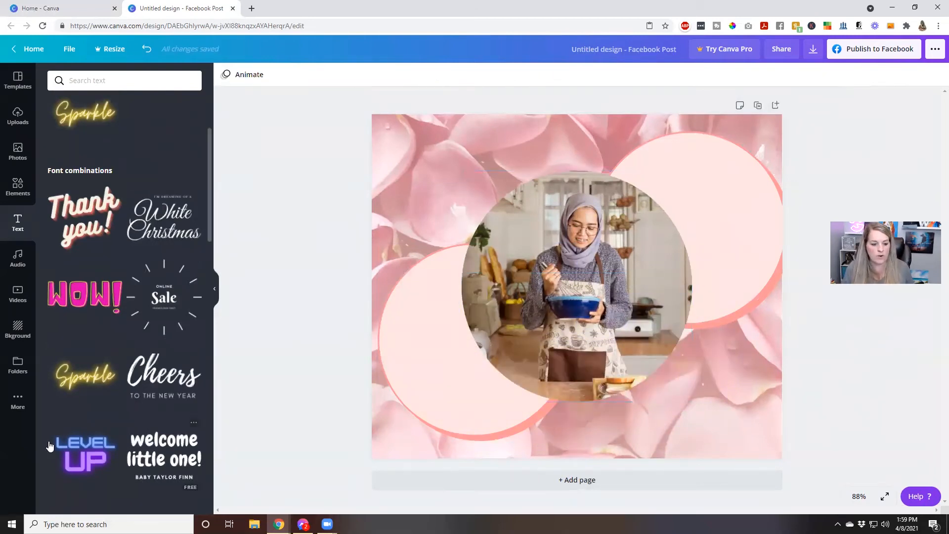
{"action": "left_click", "coordinate": [98, 387]}
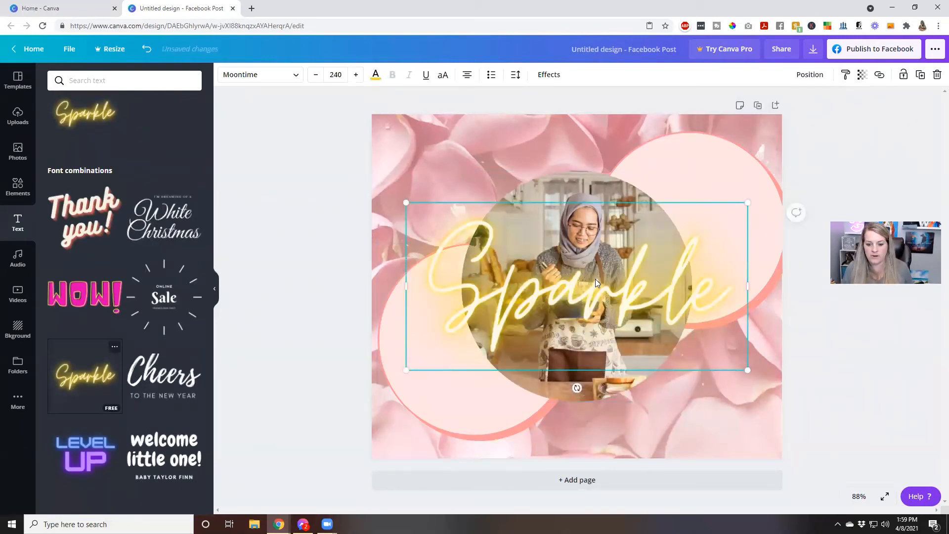
{"action": "left_click_drag", "start_coordinate": [593, 284], "coordinate": [600, 379]}
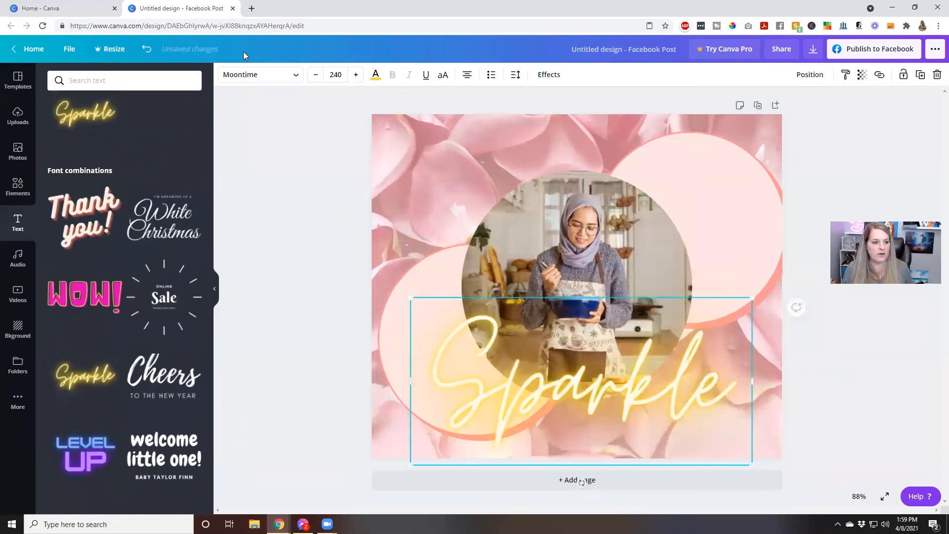
Open the font list for Sparkle and scroll through the fonts.
{"action": "left_click", "coordinate": [253, 77]}
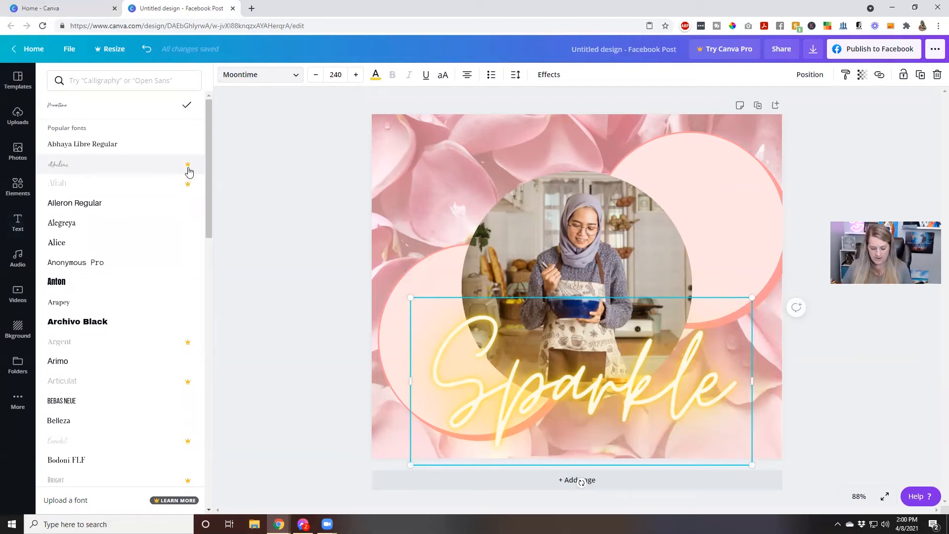
{"action": "scroll", "coordinate": [140, 282], "scroll_direction": "down", "scroll_amount": 4}
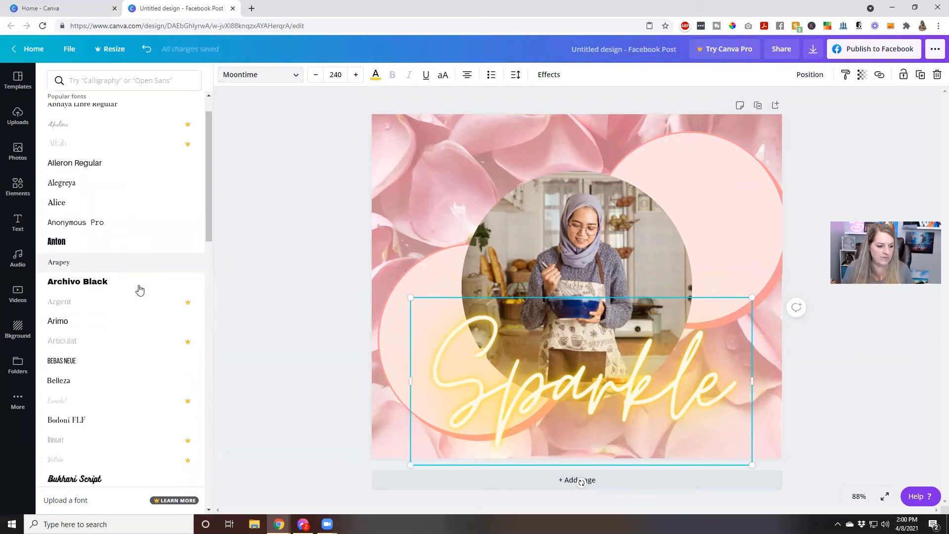
{"action": "scroll", "coordinate": [140, 290], "scroll_direction": "down", "scroll_amount": 4}
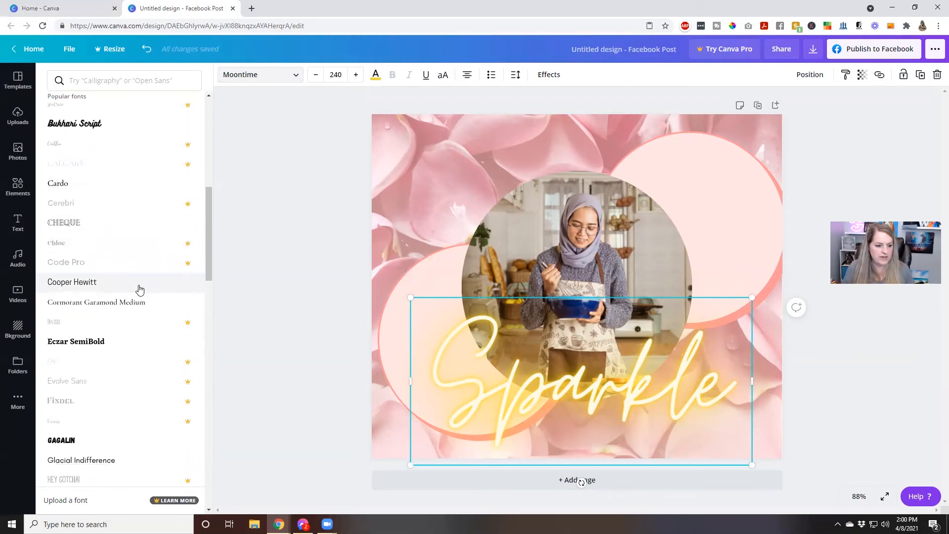
{"action": "scroll", "coordinate": [139, 290], "scroll_direction": "down", "scroll_amount": 4}
Set Sparkle to Glacial Indifference at size 120 in the navy photo colour.
{"action": "left_click", "coordinate": [143, 271]}
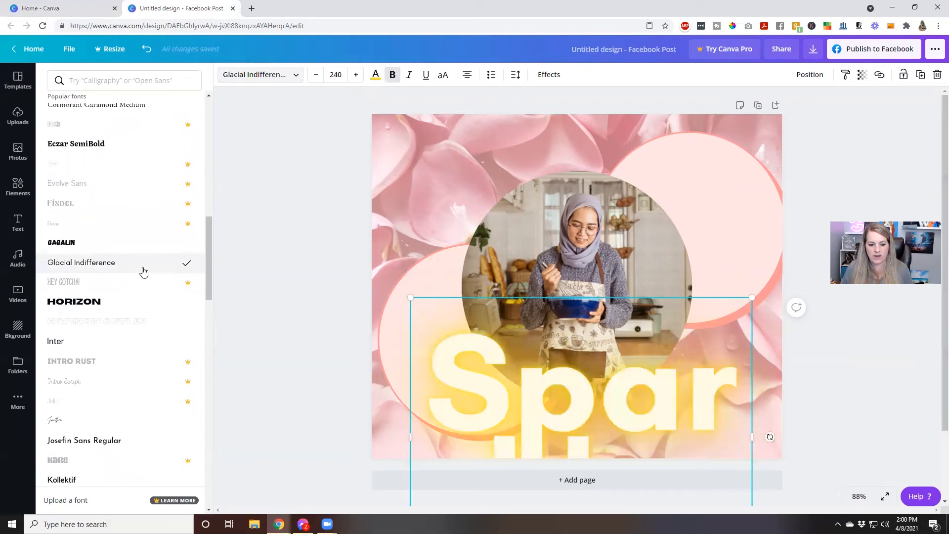
{"action": "left_click", "coordinate": [337, 75]}
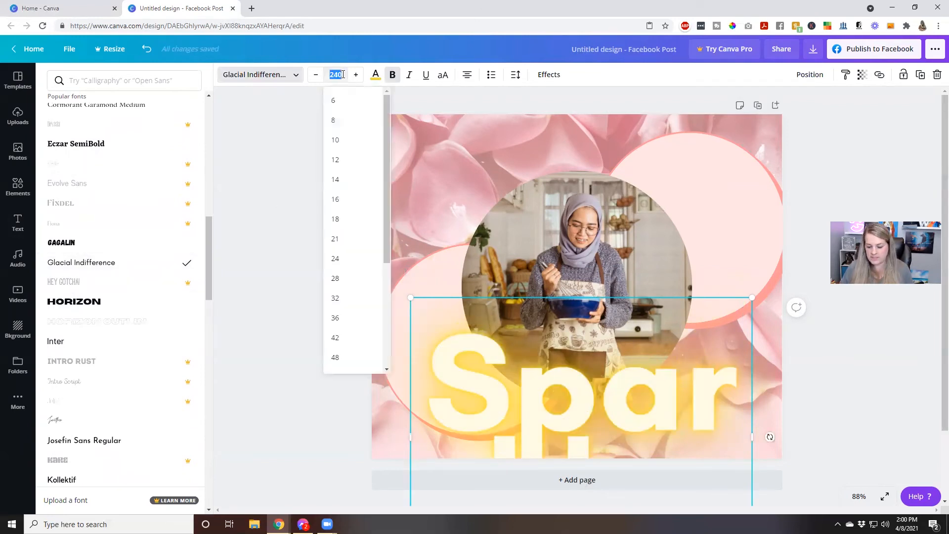
{"action": "type", "text": "120"}
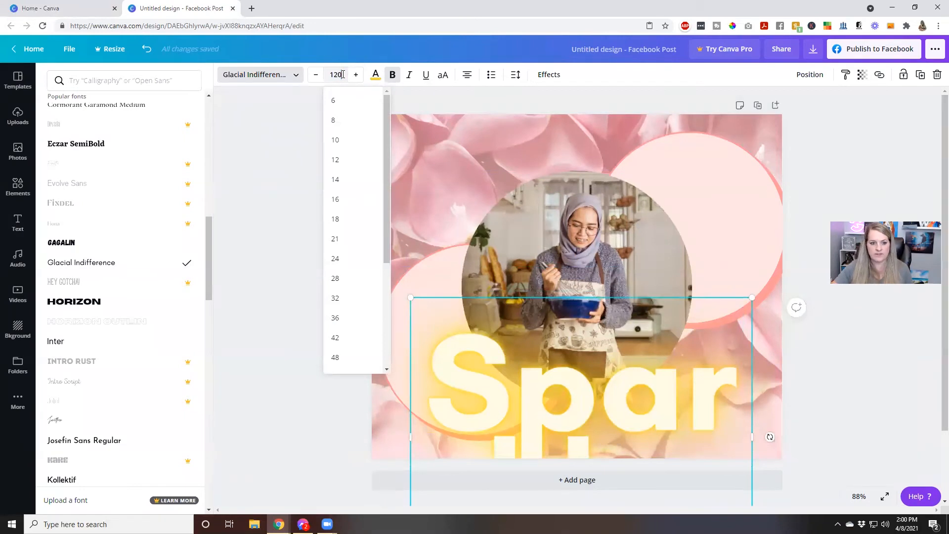
{"action": "key", "text": "Return"}
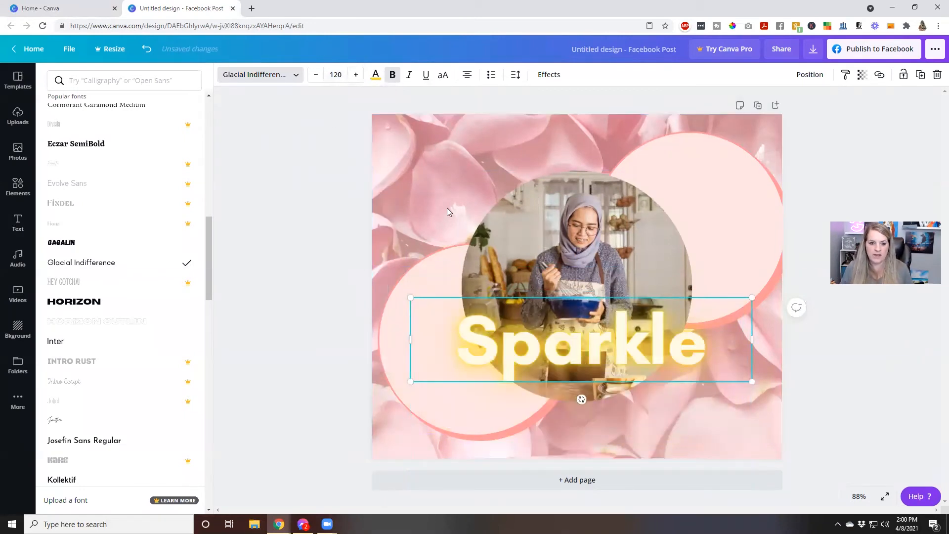
{"action": "left_click", "coordinate": [370, 76]}
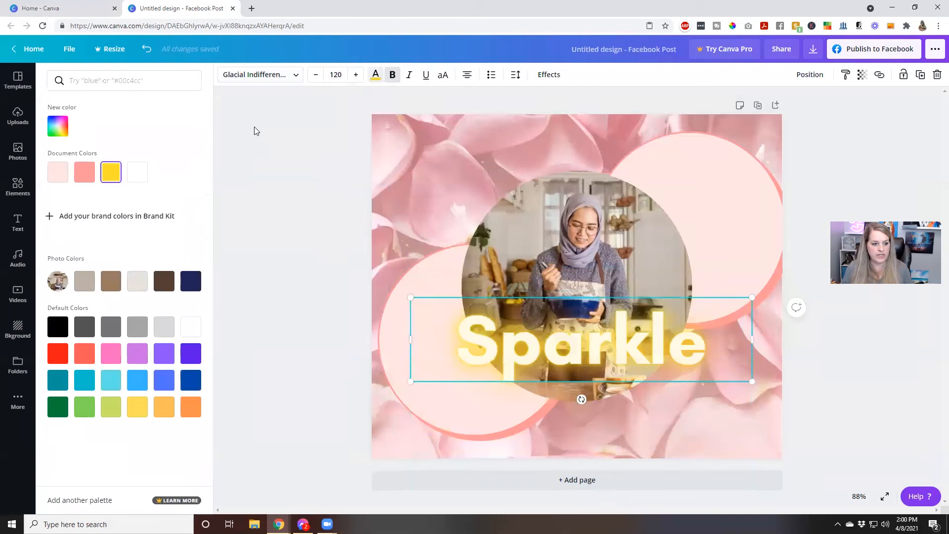
{"action": "left_click", "coordinate": [58, 126]}
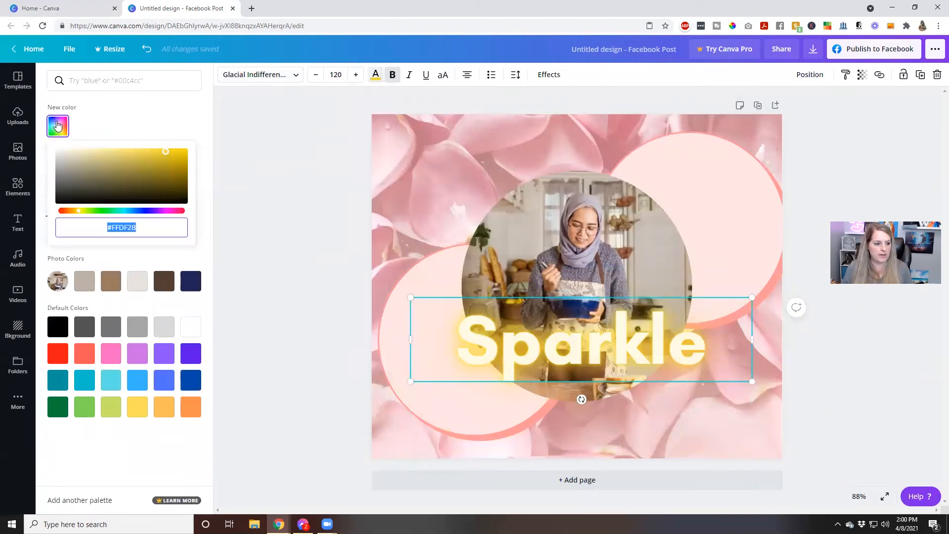
{"action": "left_click", "coordinate": [57, 126]}
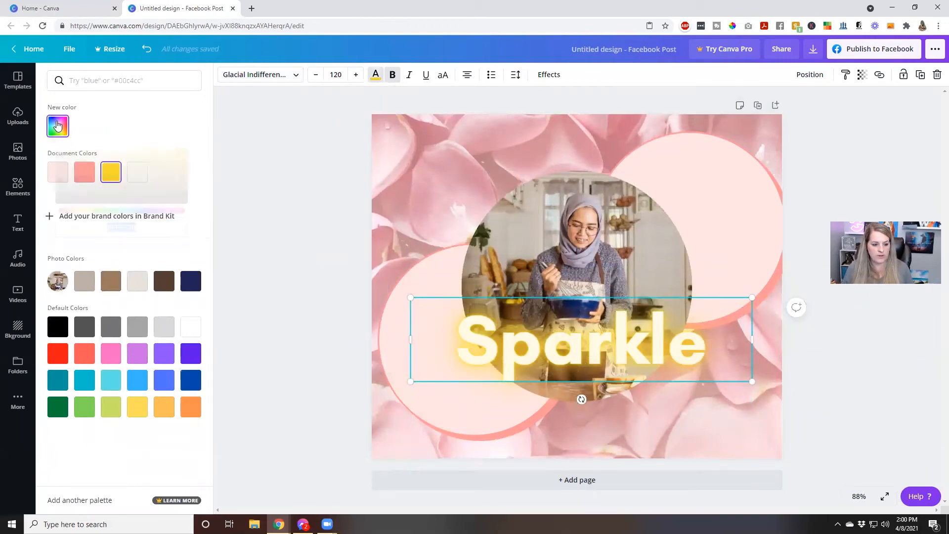
{"action": "left_click", "coordinate": [138, 281]}
{"action": "left_click", "coordinate": [191, 281]}
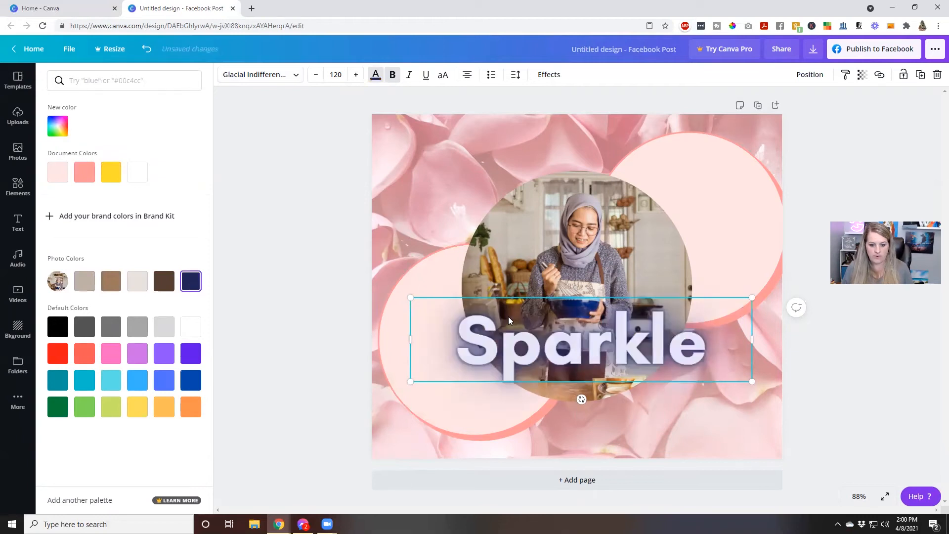
Shrink Sparkle to about size 40 and place it in the lower-left pink circle.
{"action": "left_click_drag", "start_coordinate": [519, 358], "coordinate": [519, 407]}
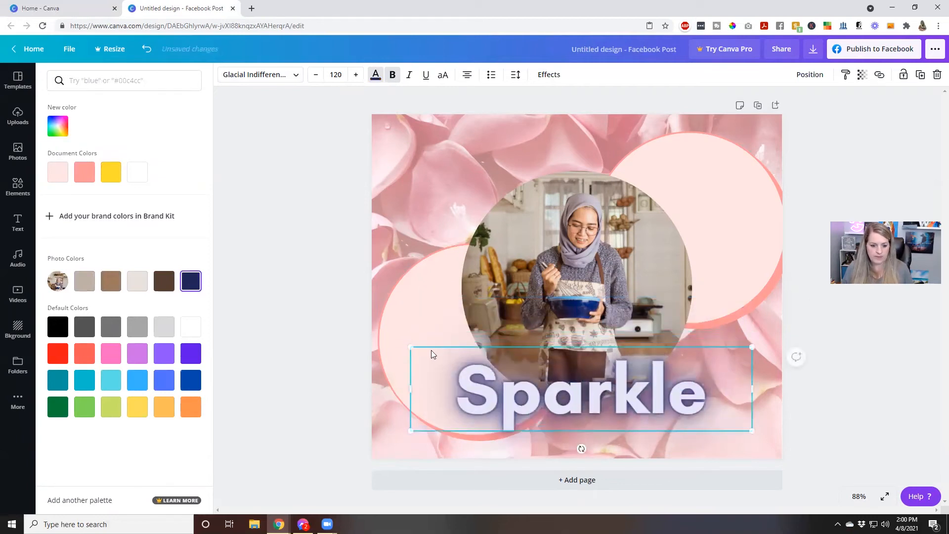
{"action": "left_click_drag", "start_coordinate": [412, 345], "coordinate": [633, 399]}
{"action": "left_click_drag", "start_coordinate": [693, 420], "coordinate": [421, 378]}
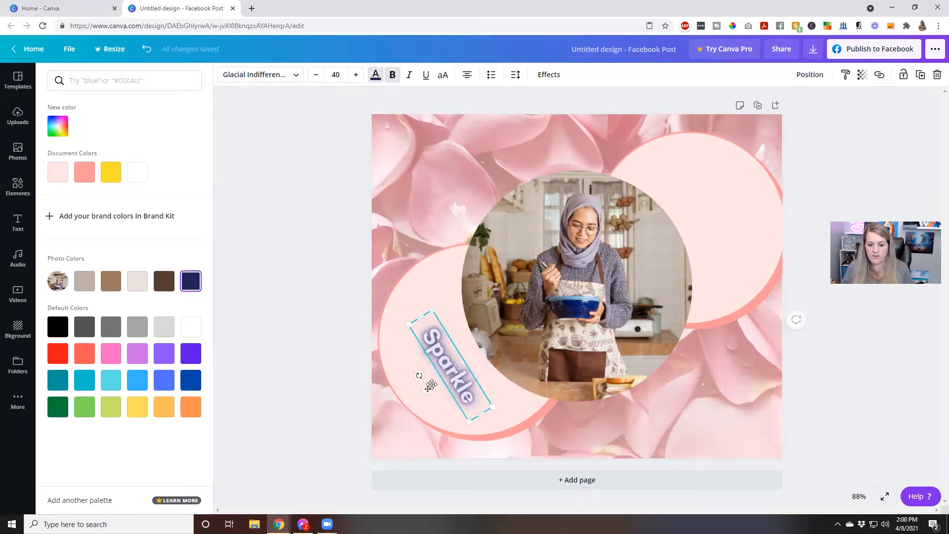
Undo the restyle until Sparkle is glowing yellow Moontime at size 240 again.
{"action": "left_click", "coordinate": [147, 49]}
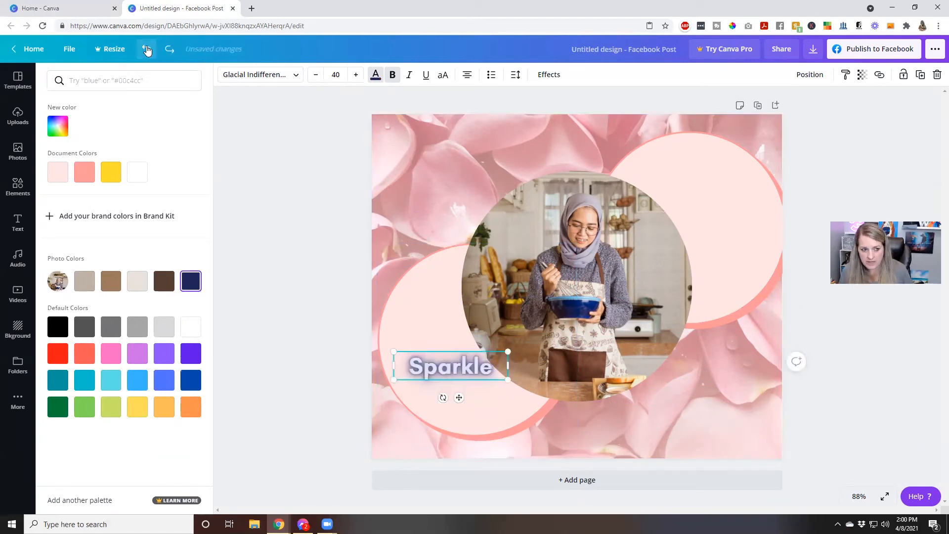
{"action": "left_click", "coordinate": [147, 49]}
{"action": "left_click", "coordinate": [147, 49]}
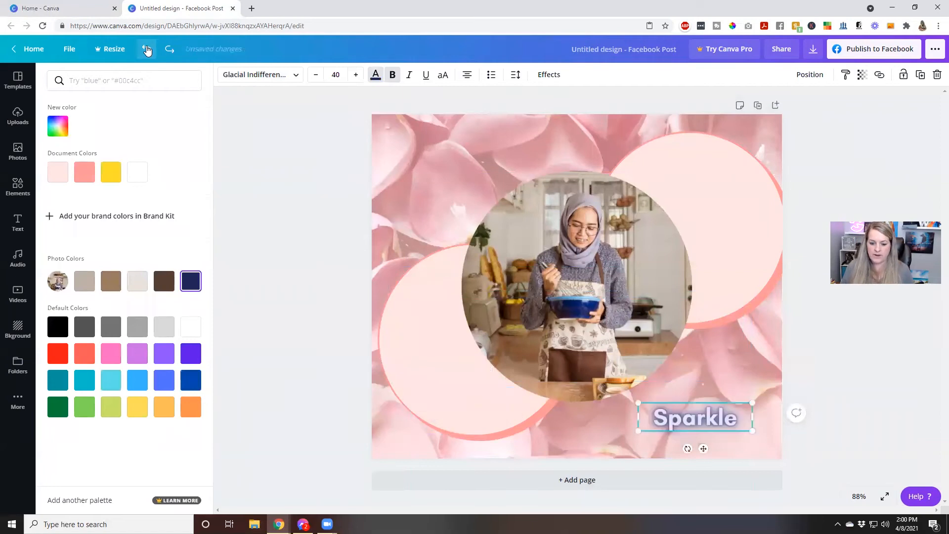
{"action": "left_click", "coordinate": [147, 49]}
{"action": "left_click", "coordinate": [147, 49]}
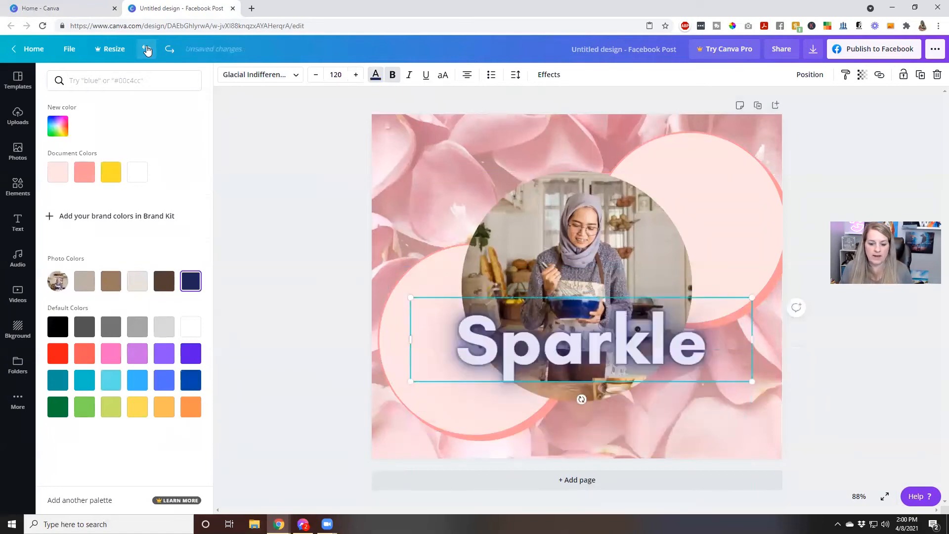
{"action": "left_click", "coordinate": [147, 49]}
{"action": "left_click", "coordinate": [147, 49]}
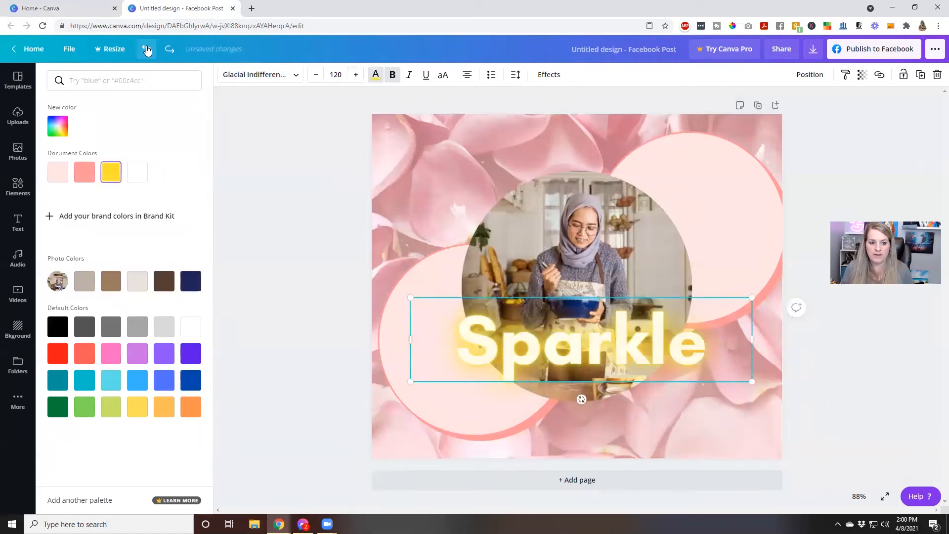
{"action": "left_click", "coordinate": [147, 49]}
{"action": "left_click", "coordinate": [147, 49]}
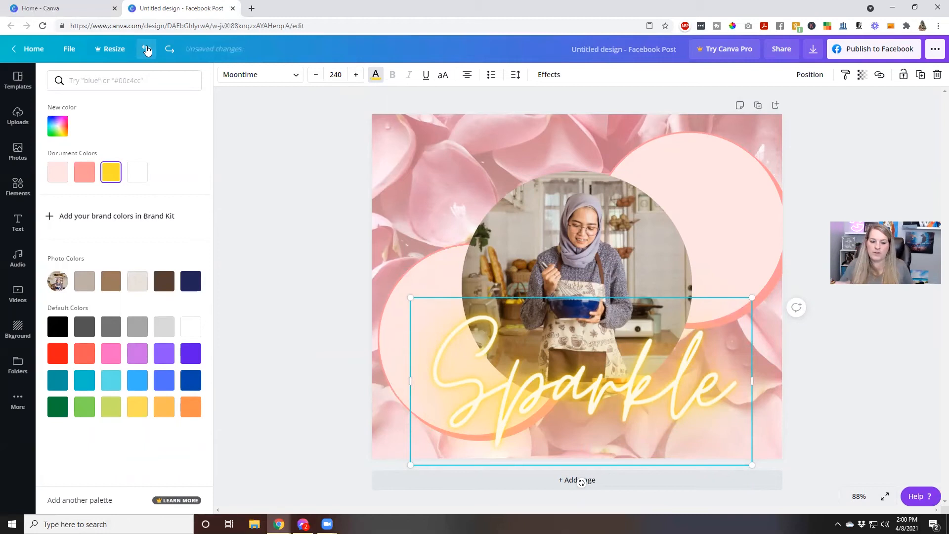
Close the colour choices, then select the left pink circle and the kitchen photo.
{"action": "left_click", "coordinate": [278, 243]}
{"action": "left_click", "coordinate": [279, 240]}
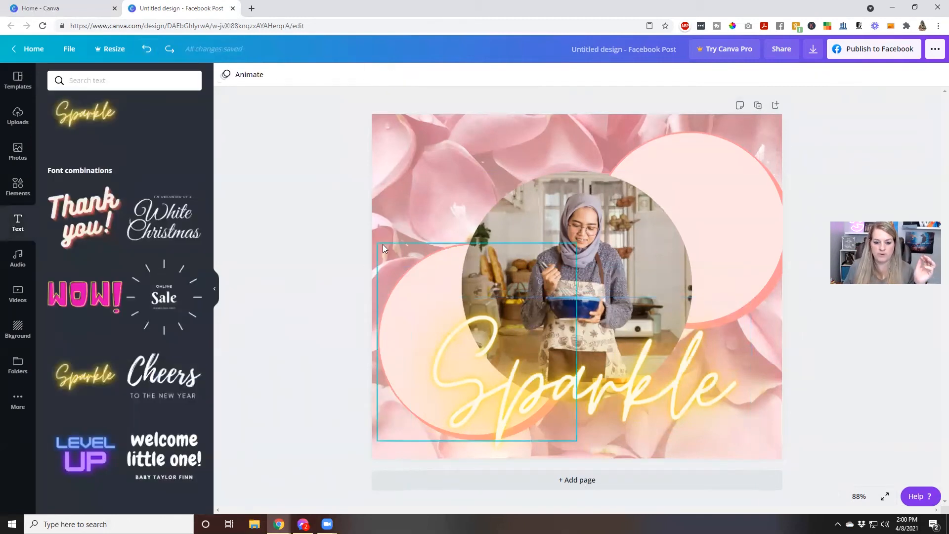
{"action": "left_click", "coordinate": [432, 272]}
{"action": "left_click", "coordinate": [574, 215]}
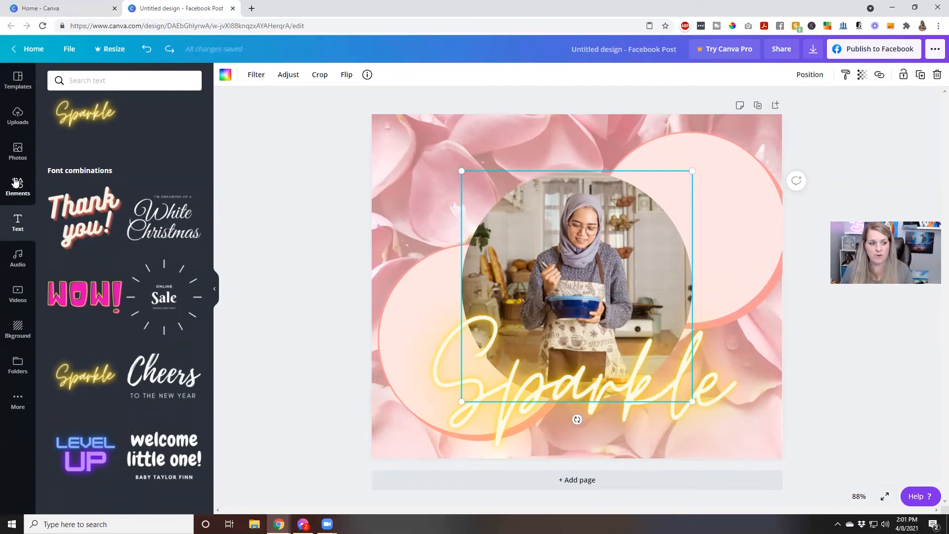
Apply the Golden Pythons motivation template, then undo it.
{"action": "left_click", "coordinate": [17, 80]}
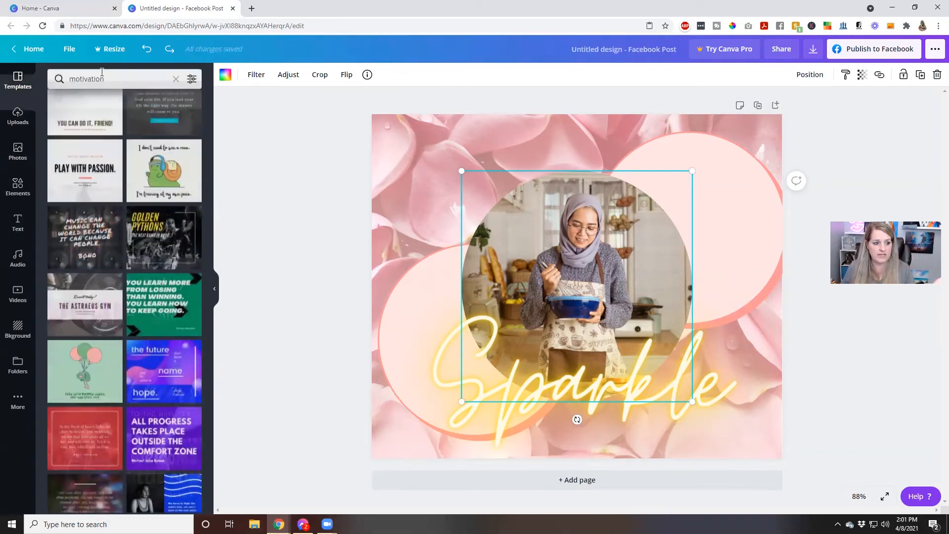
{"action": "scroll", "coordinate": [149, 277], "scroll_direction": "up", "scroll_amount": 3}
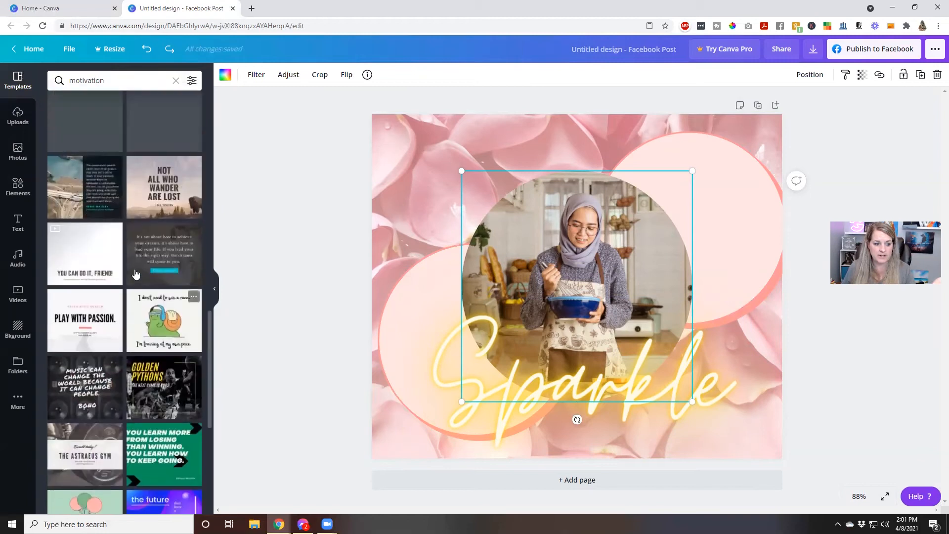
{"action": "left_click", "coordinate": [174, 400]}
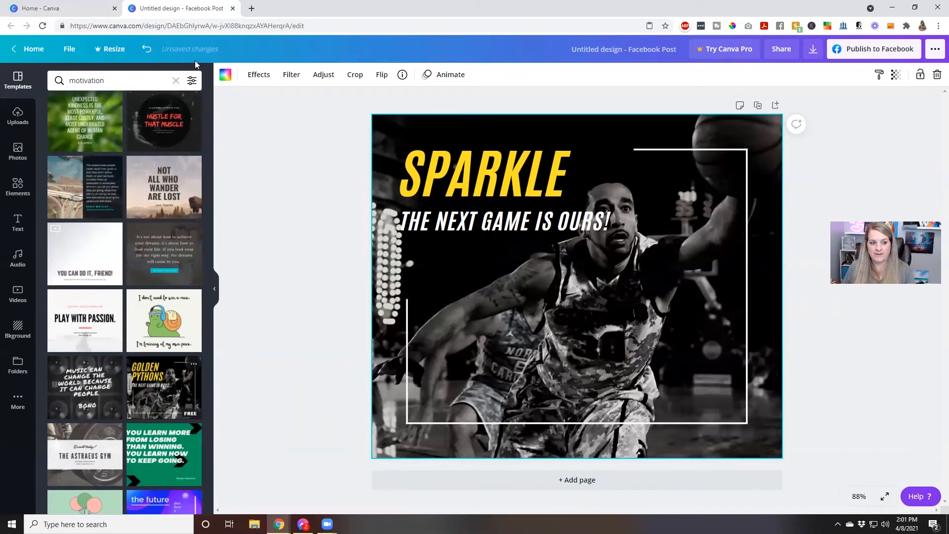
{"action": "left_click", "coordinate": [144, 49]}
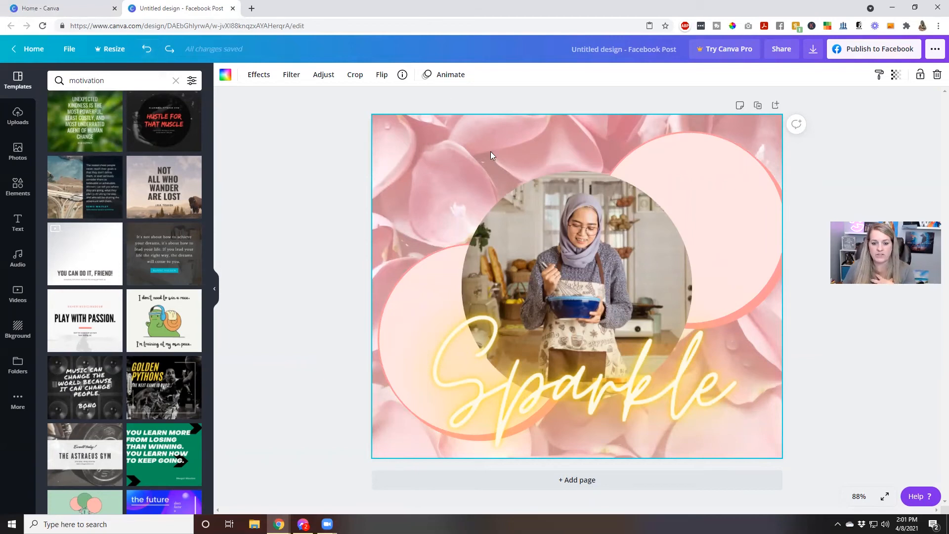
Delete the kitchen photo, Sparkle text, both pink circles and petal background, leaving a blank page.
{"action": "left_click", "coordinate": [541, 237]}
{"action": "key", "text": "Delete"}
{"action": "left_click", "coordinate": [572, 331], "text": "shift"}
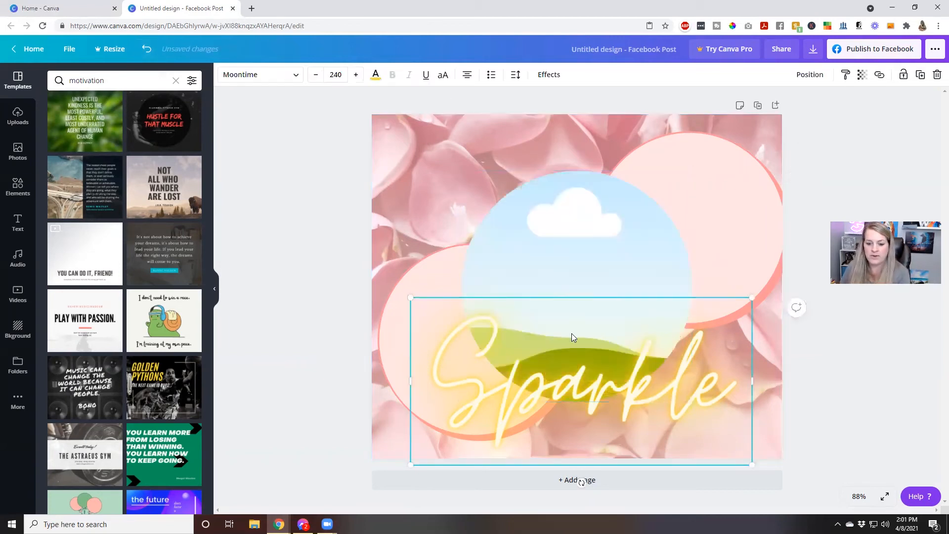
{"action": "key", "text": "Delete"}
{"action": "left_click", "coordinate": [507, 325]}
{"action": "key", "text": "Delete"}
{"action": "left_click", "coordinate": [637, 292]}
{"action": "key", "text": "Delete"}
{"action": "left_click", "coordinate": [541, 305]}
{"action": "key", "text": "Delete"}
{"action": "left_click", "coordinate": [298, 315]}
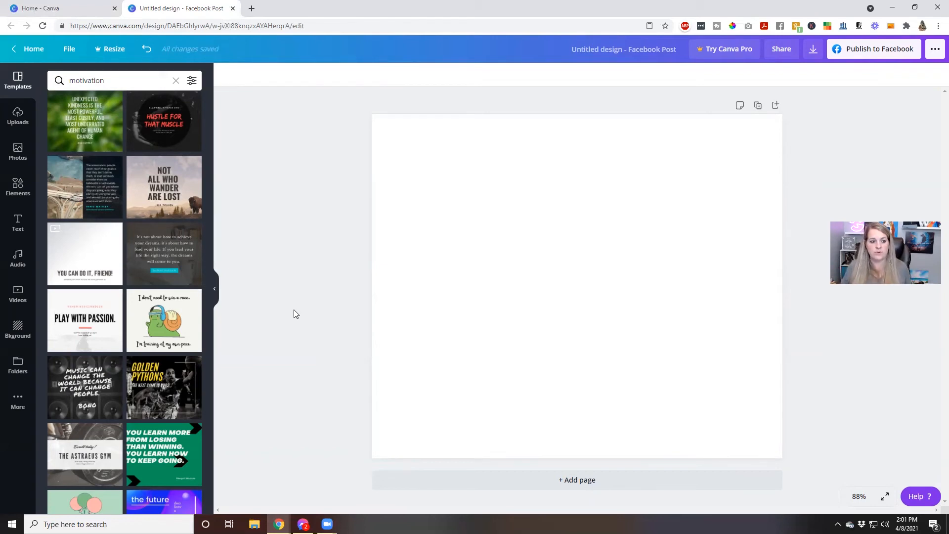
Add a heading reading 'The Coolest FB Post'.
{"action": "left_click", "coordinate": [21, 221]}
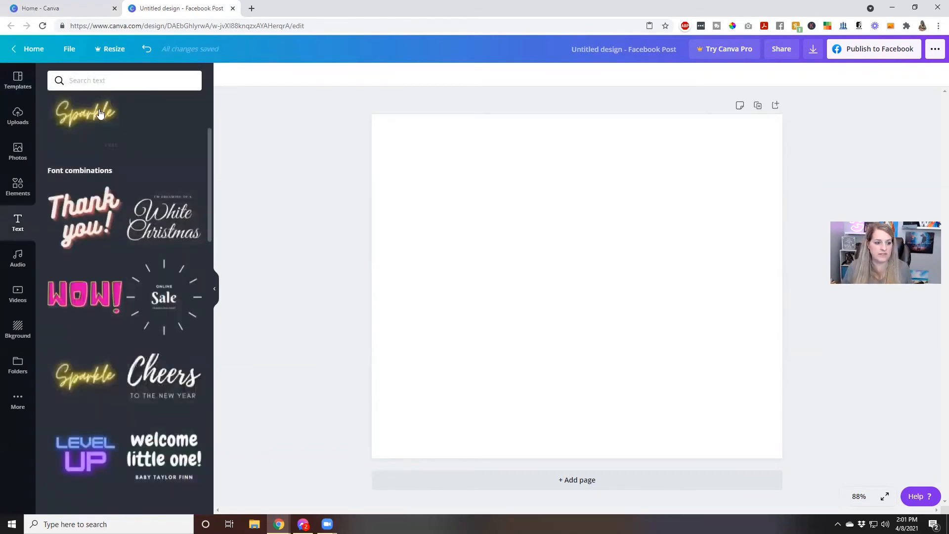
{"action": "left_click", "coordinate": [109, 128]}
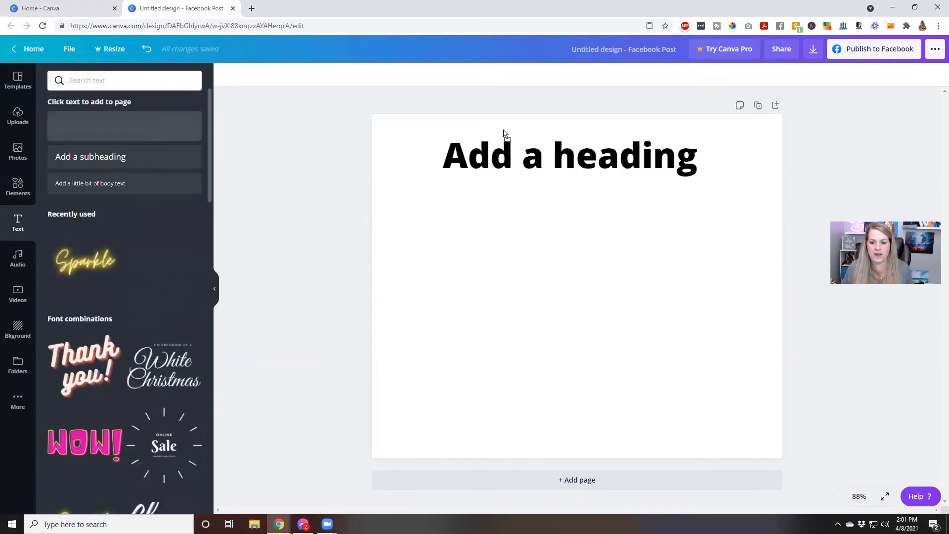
{"action": "double_click", "coordinate": [524, 152]}
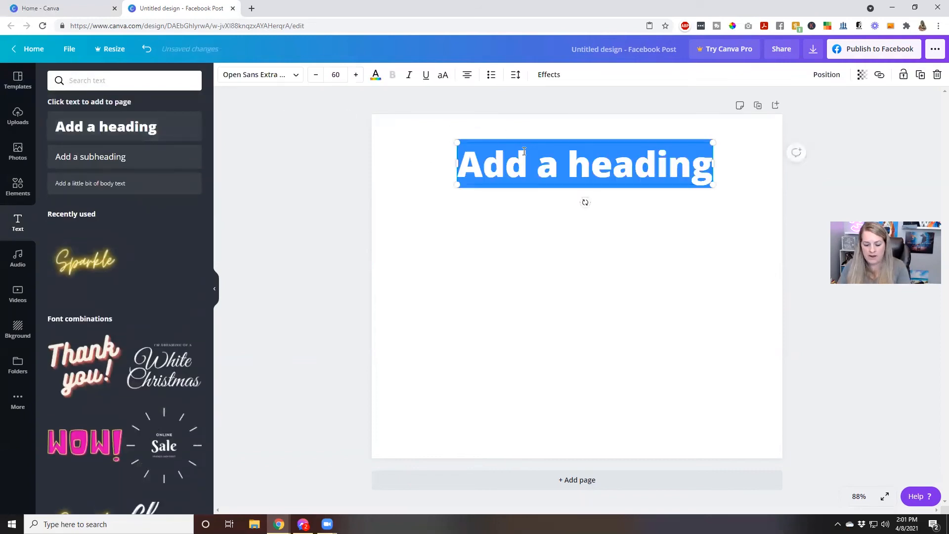
{"action": "type", "text": "The Coolest "}
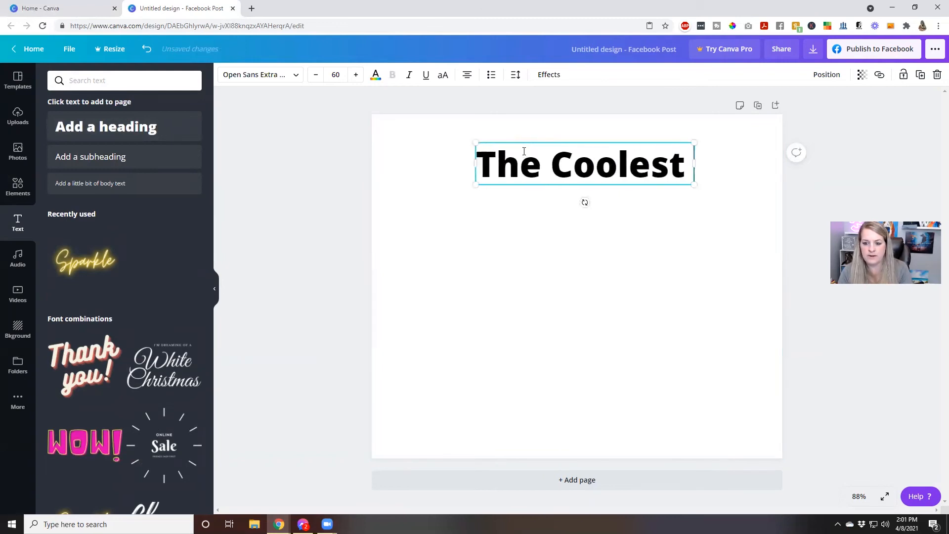
{"action": "type", "text": "FB Post"}
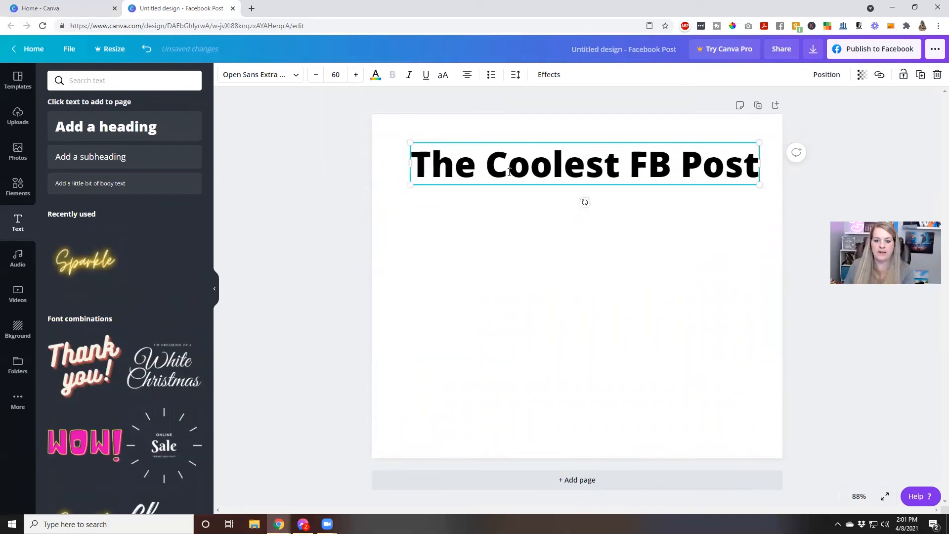
{"action": "left_click", "coordinate": [505, 245]}
Centre the heading and narrow its box so 'Post' wraps to a second line.
{"action": "mouse_move", "coordinate": [513, 176]}
{"action": "left_mouse_down"}
{"action": "mouse_move", "coordinate": [506, 157]}
{"action": "mouse_move", "coordinate": [510, 189]}
{"action": "mouse_move", "coordinate": [505, 163]}
{"action": "mouse_move", "coordinate": [506, 177]}
{"action": "left_mouse_up"}
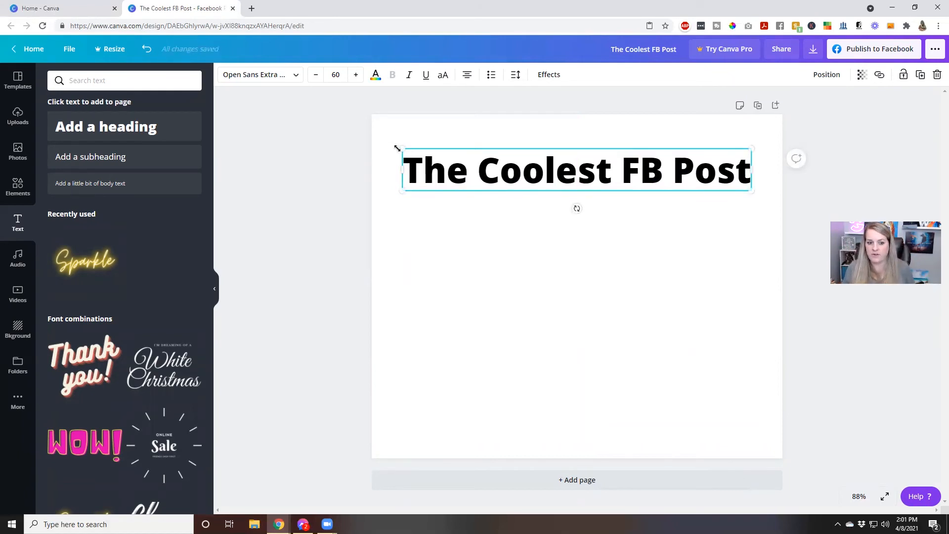
{"action": "left_click_drag", "start_coordinate": [408, 151], "coordinate": [404, 151]}
{"action": "left_click_drag", "start_coordinate": [751, 170], "coordinate": [747, 169]}
{"action": "left_click", "coordinate": [628, 214]}
{"action": "left_click", "coordinate": [635, 292]}
{"action": "left_click", "coordinate": [624, 223]}
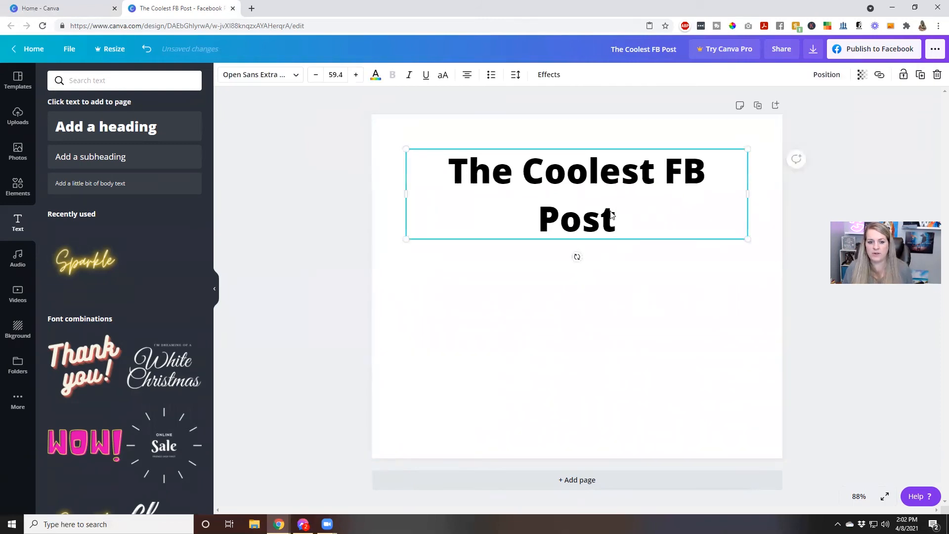
{"action": "left_click", "coordinate": [656, 302]}
{"action": "left_click", "coordinate": [631, 227]}
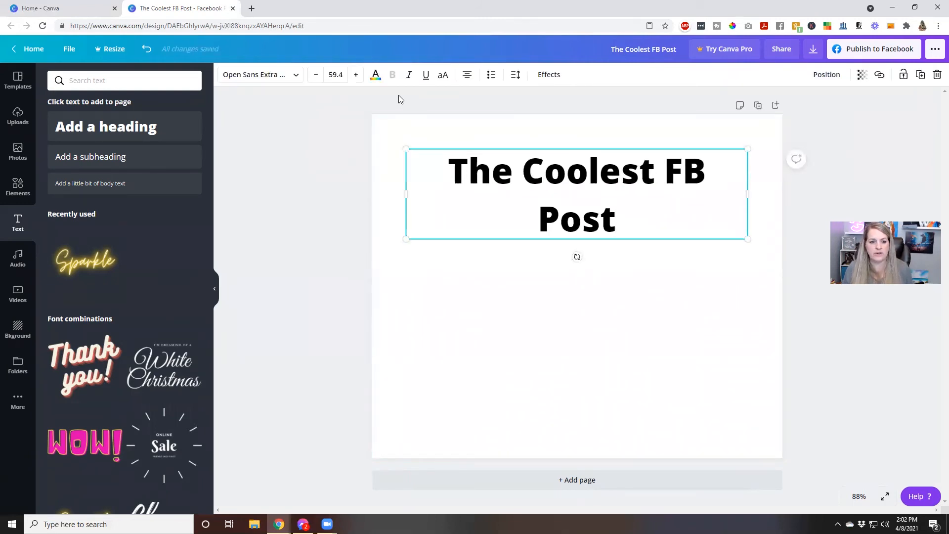
Set the heading to font size 50 in orange, leaving it without underline.
{"action": "left_click", "coordinate": [337, 78]}
{"action": "type", "text": "50"}
{"action": "key", "text": "Return"}
{"action": "left_click", "coordinate": [491, 225]}
{"action": "left_click", "coordinate": [479, 170]}
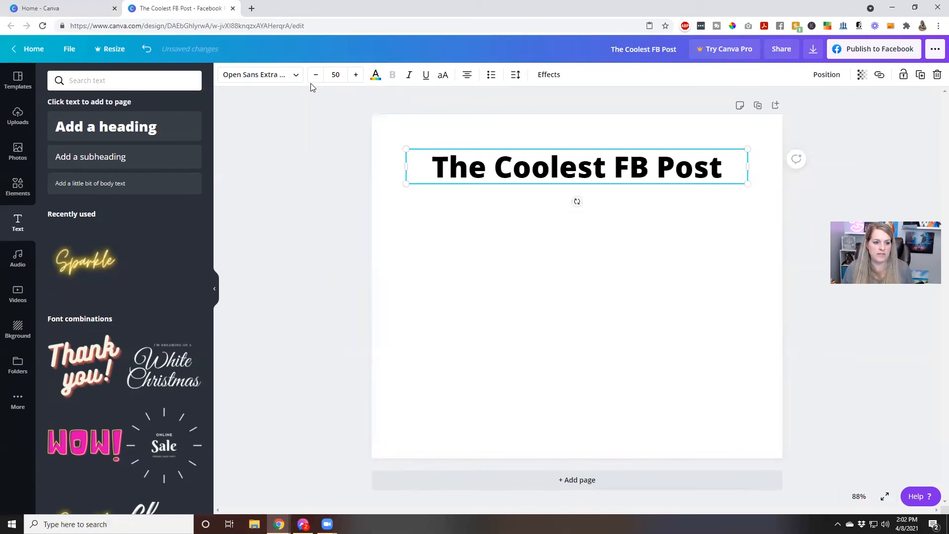
{"action": "left_click", "coordinate": [376, 75]}
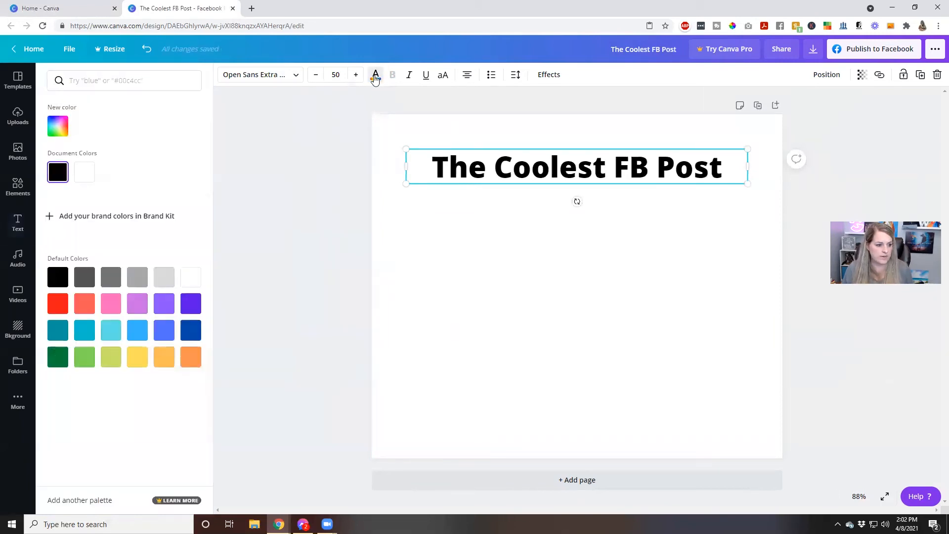
{"action": "left_click", "coordinate": [190, 357]}
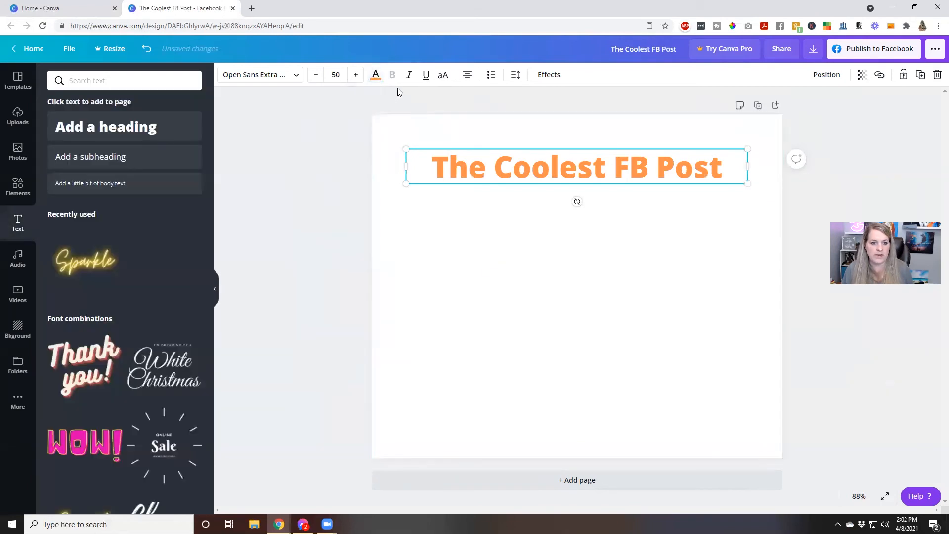
{"action": "left_click", "coordinate": [425, 77]}
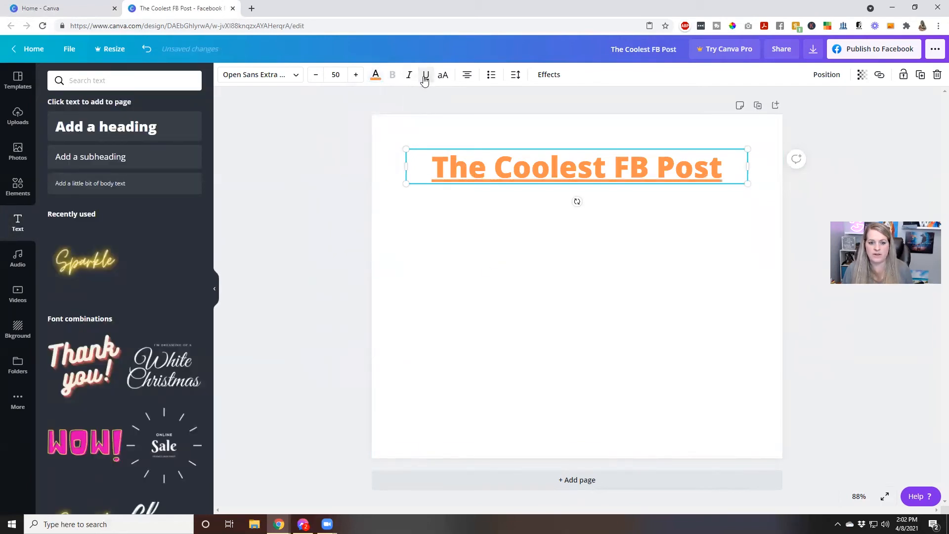
{"action": "left_click", "coordinate": [425, 77]}
Switch the heading from underlined to italic and use the bokeh sparkler photo as the page background.
{"action": "left_click", "coordinate": [409, 75]}
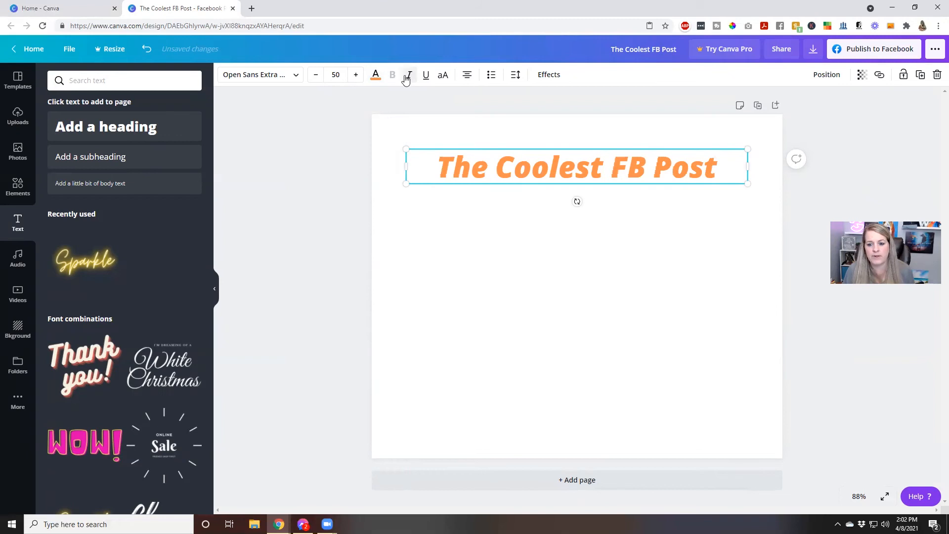
{"action": "left_click", "coordinate": [528, 250]}
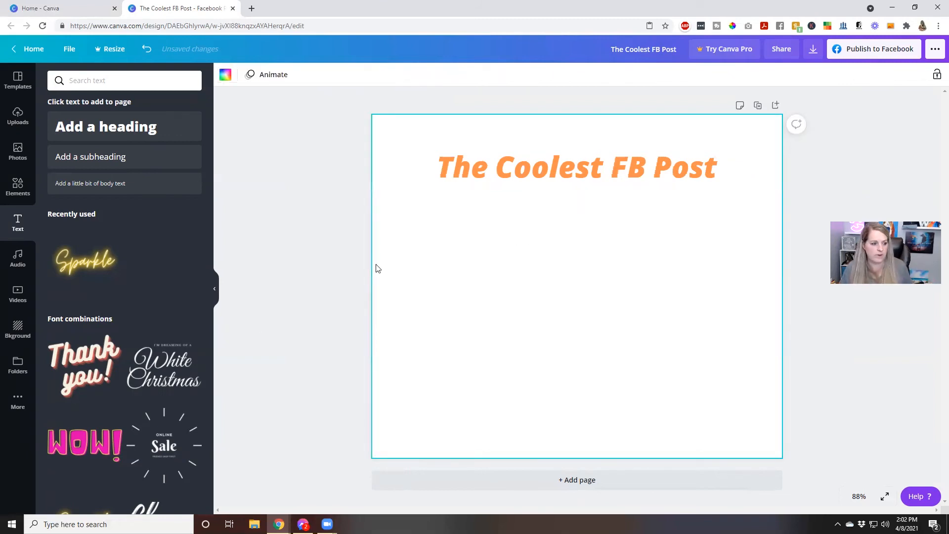
{"action": "left_click", "coordinate": [28, 335]}
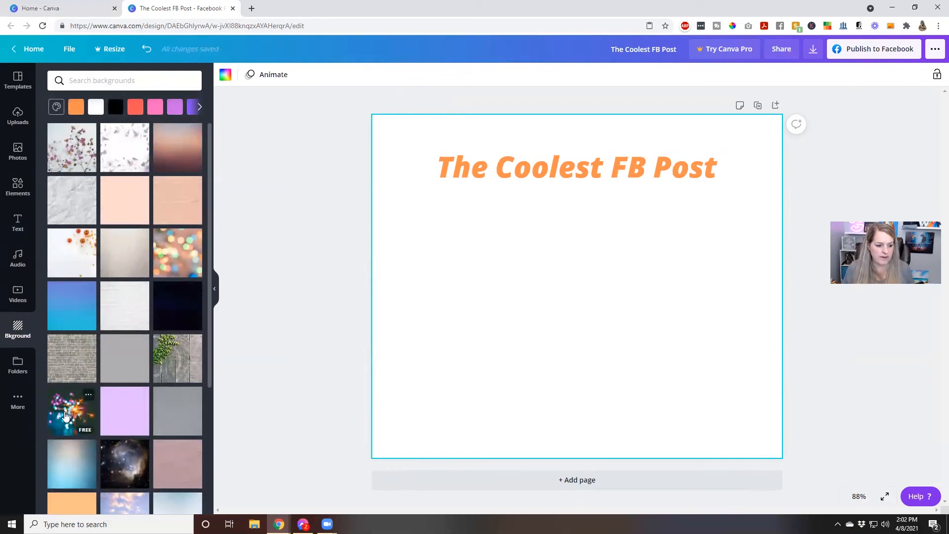
{"action": "left_click", "coordinate": [66, 415]}
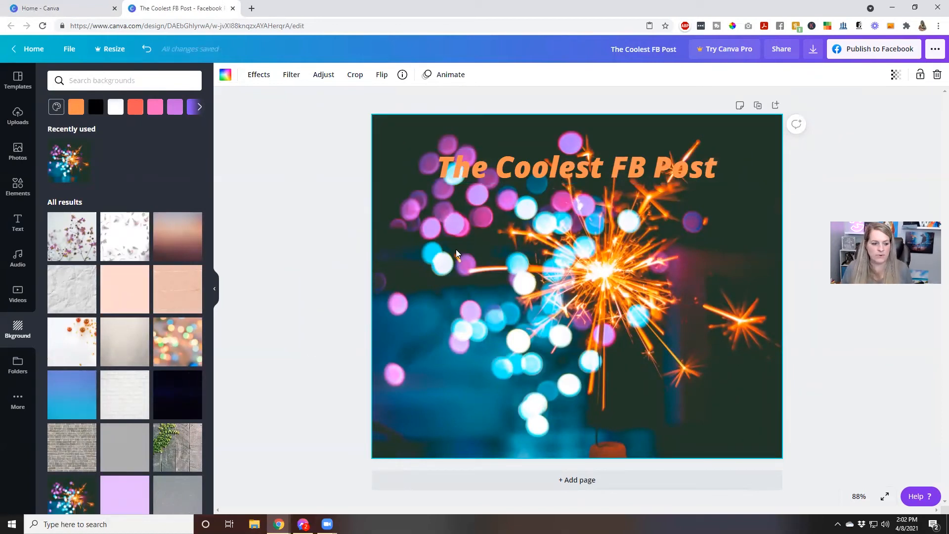
Add a square, stretch it into a full-width bar behind the heading, and colour it blue-grey from the photo's palette.
{"action": "left_click", "coordinate": [16, 187]}
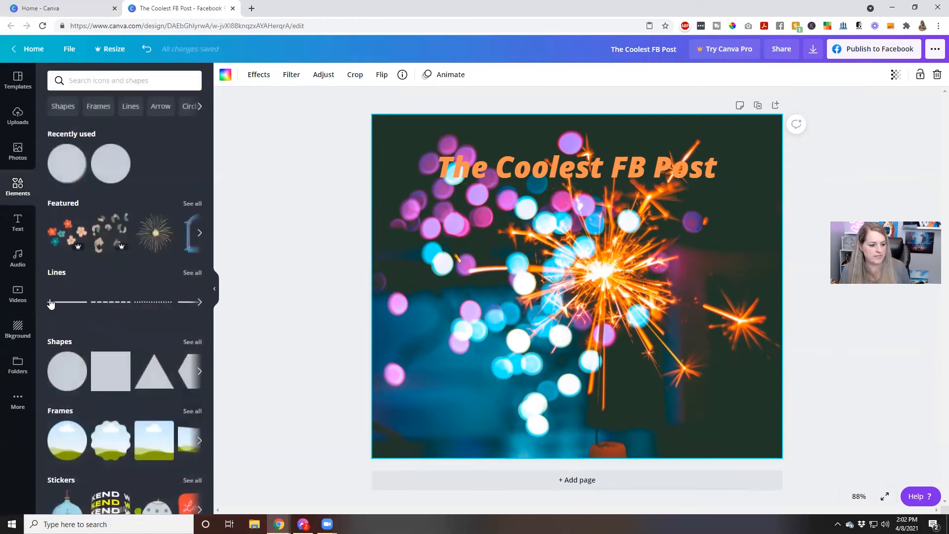
{"action": "left_click", "coordinate": [108, 371]}
{"action": "left_click_drag", "start_coordinate": [510, 303], "coordinate": [520, 269]}
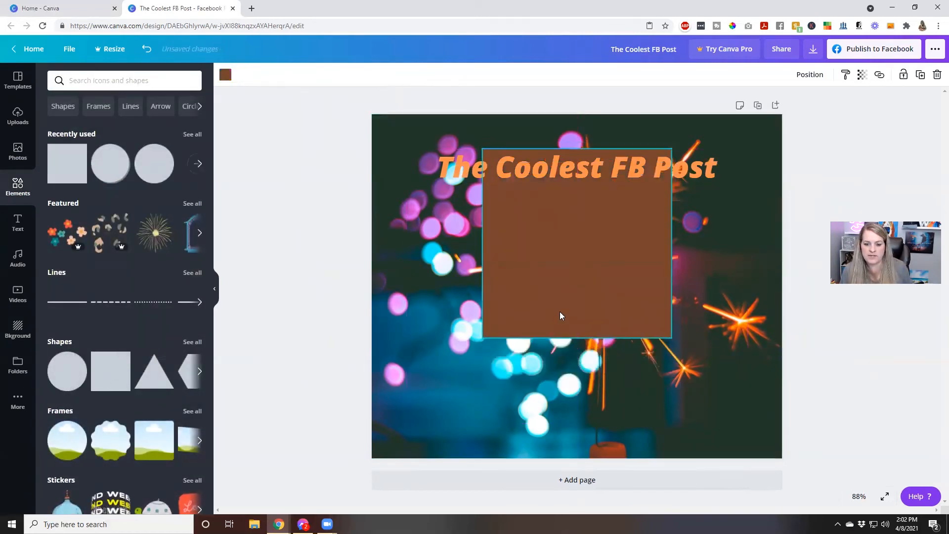
{"action": "left_click_drag", "start_coordinate": [577, 341], "coordinate": [573, 195]}
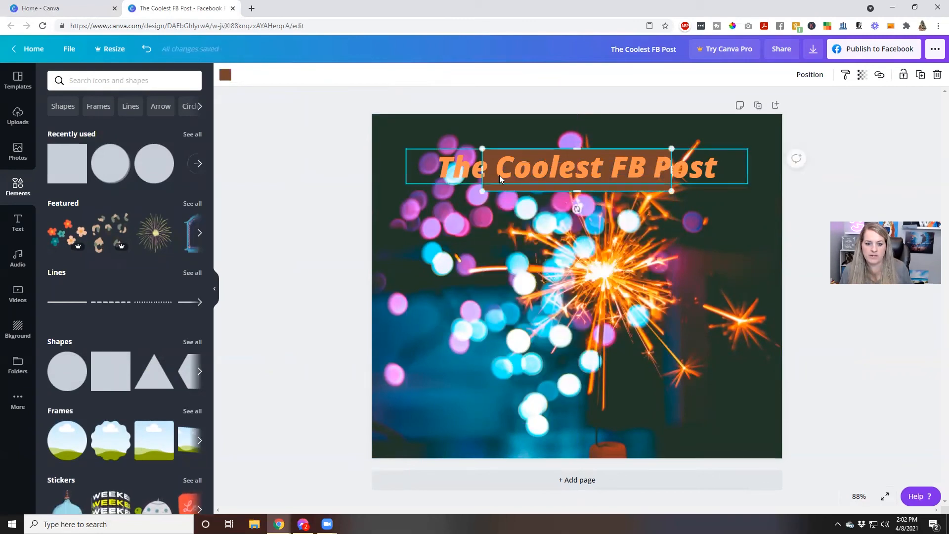
{"action": "left_click_drag", "start_coordinate": [479, 171], "coordinate": [372, 168]}
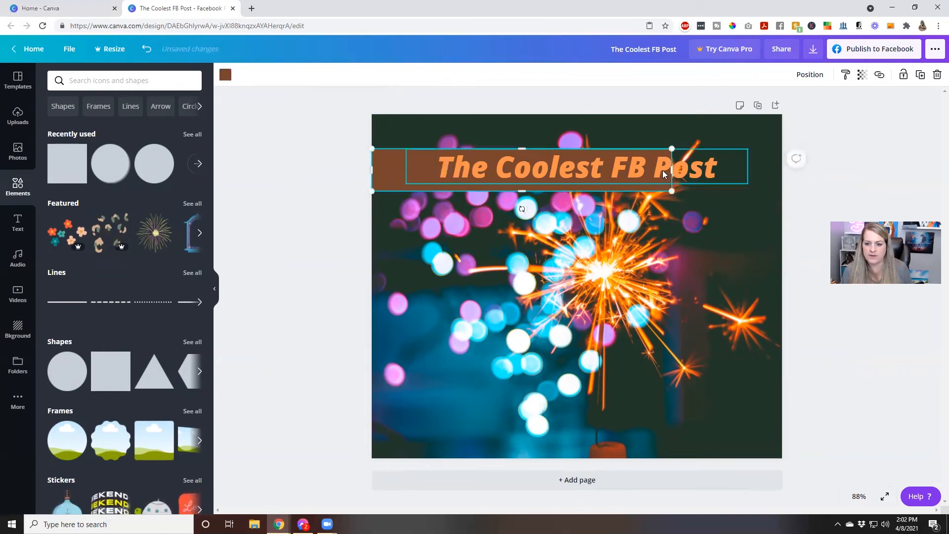
{"action": "left_click_drag", "start_coordinate": [672, 171], "coordinate": [786, 172]}
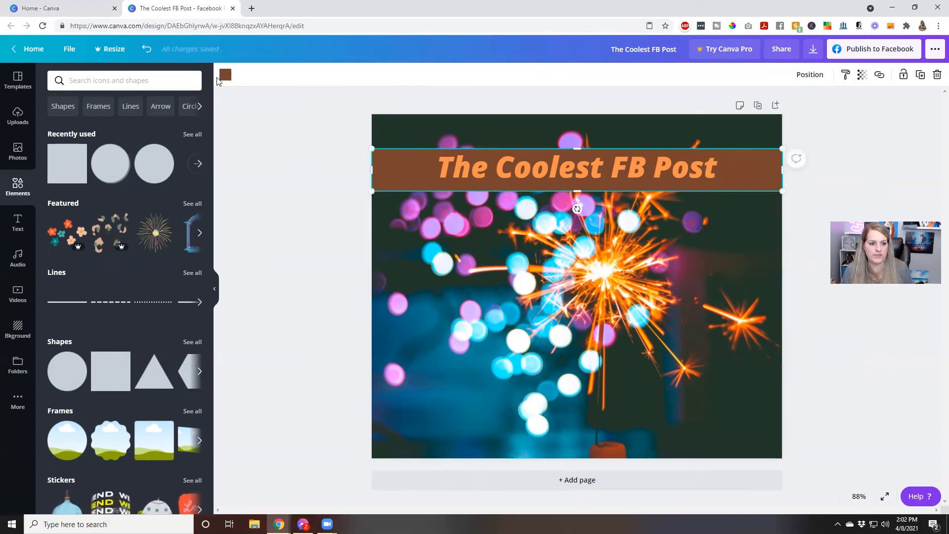
{"action": "left_click", "coordinate": [225, 75]}
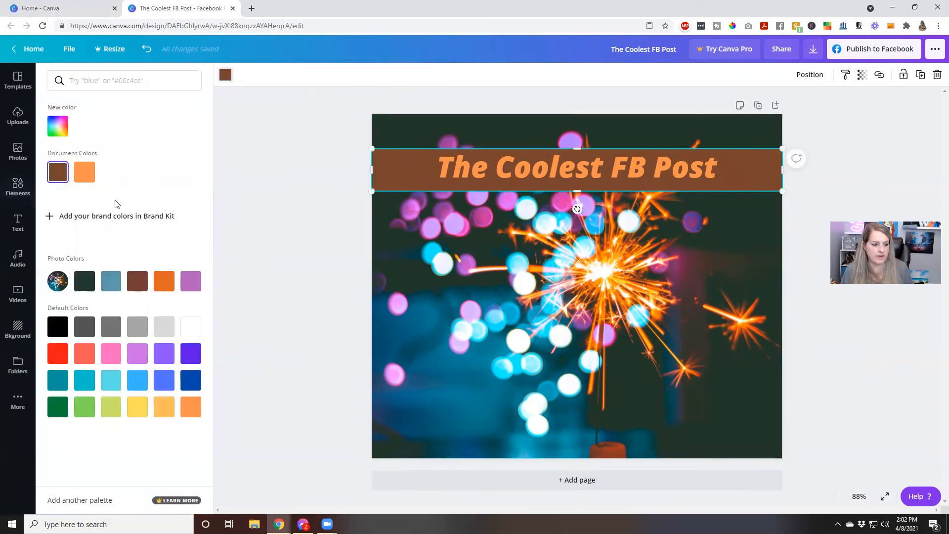
{"action": "left_click", "coordinate": [111, 281]}
Make the heading text white and nudge it down to centre it in the bar.
{"action": "left_click", "coordinate": [463, 166]}
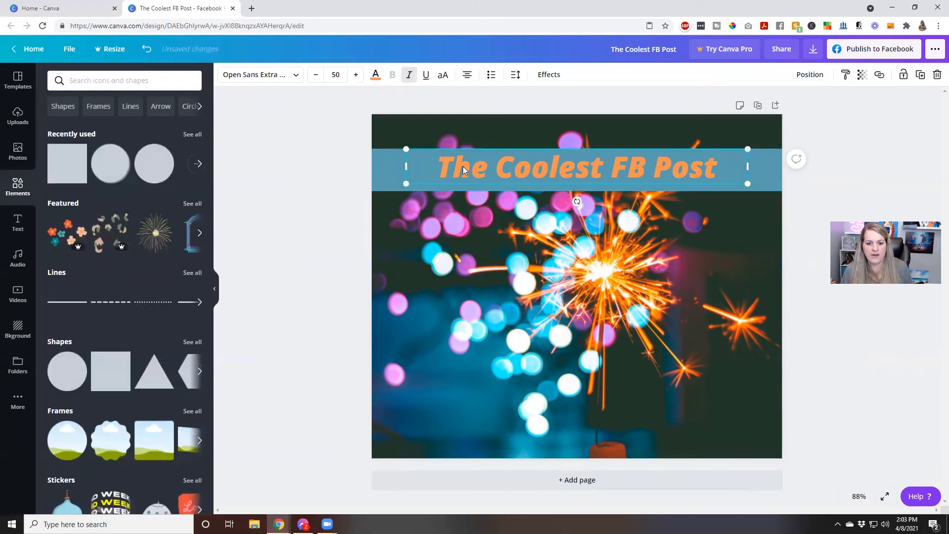
{"action": "left_click", "coordinate": [376, 75]}
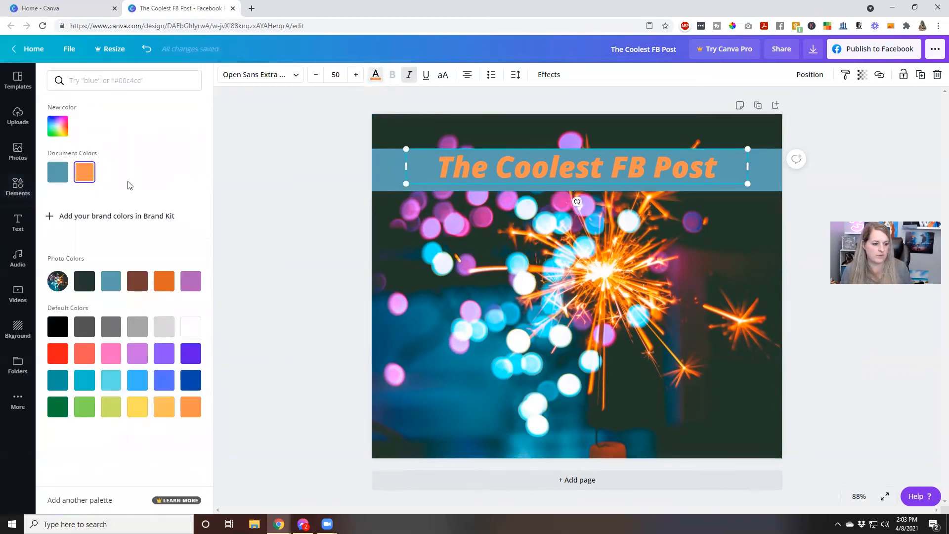
{"action": "left_click", "coordinate": [190, 327]}
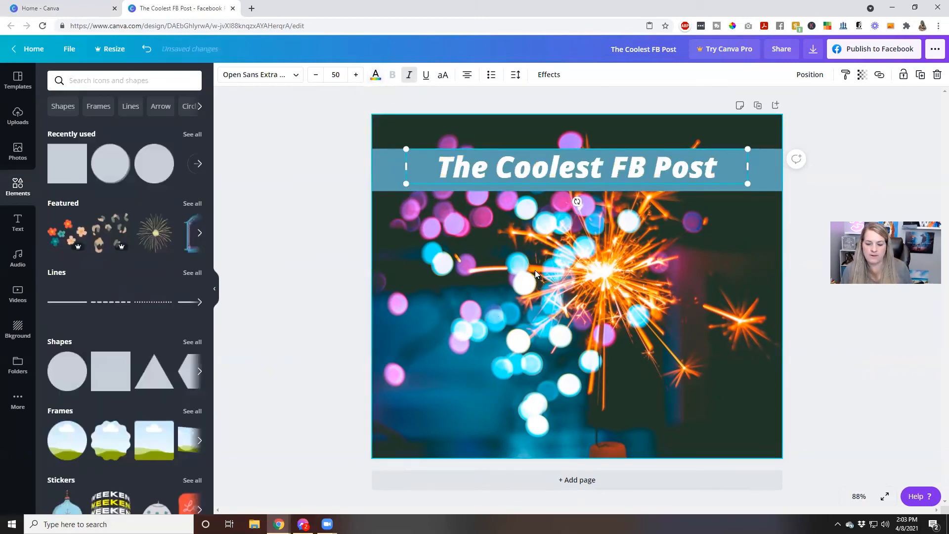
{"action": "double_click", "coordinate": [535, 270]}
{"action": "left_click", "coordinate": [790, 340]}
{"action": "left_click", "coordinate": [799, 338]}
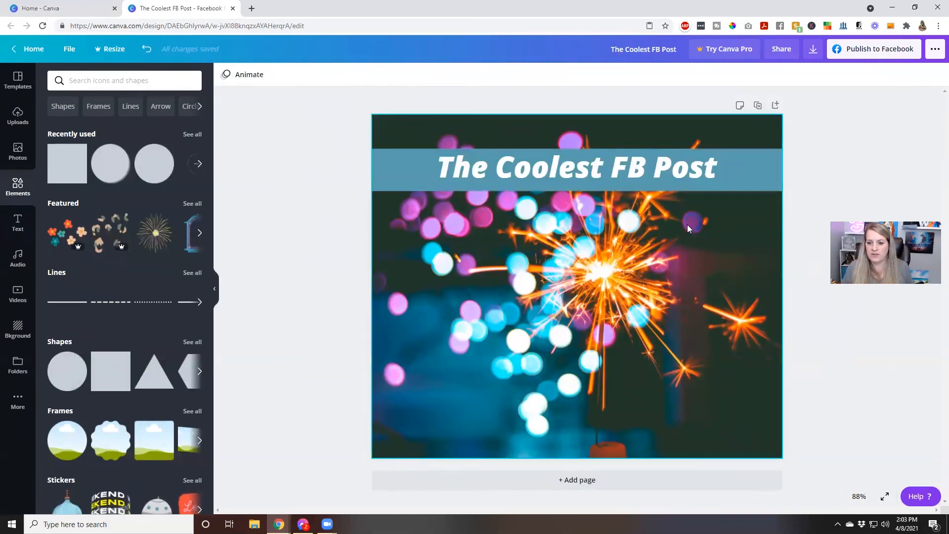
{"action": "left_click_drag", "start_coordinate": [671, 173], "coordinate": [671, 178]}
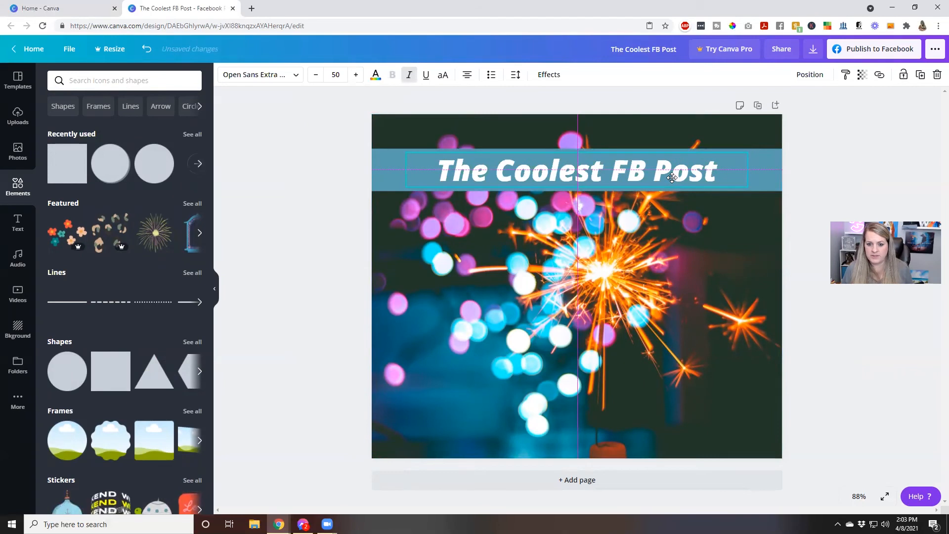
{"action": "left_click", "coordinate": [701, 241]}
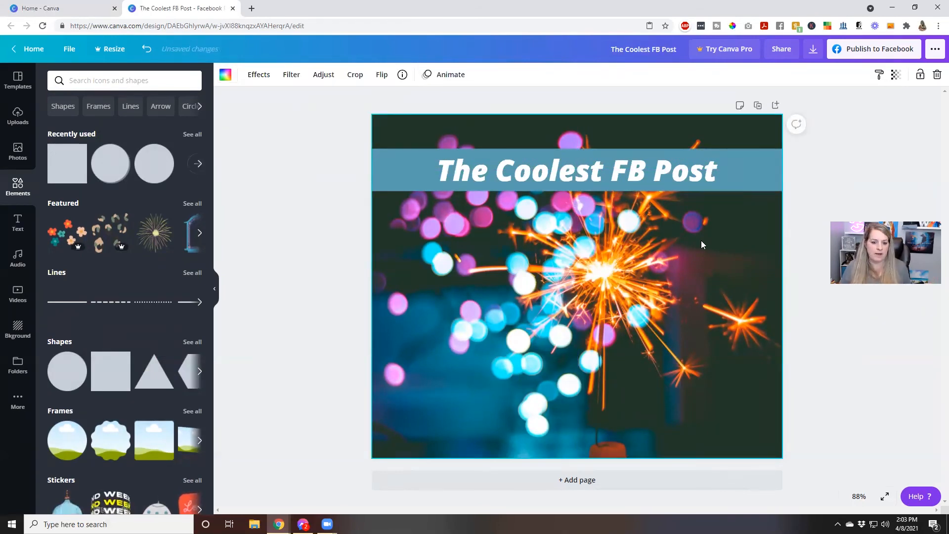
Add the animated WEEKEND sticker, shrinking it and placing it at the lower right.
{"action": "scroll", "coordinate": [126, 361], "scroll_direction": "down", "scroll_amount": 4}
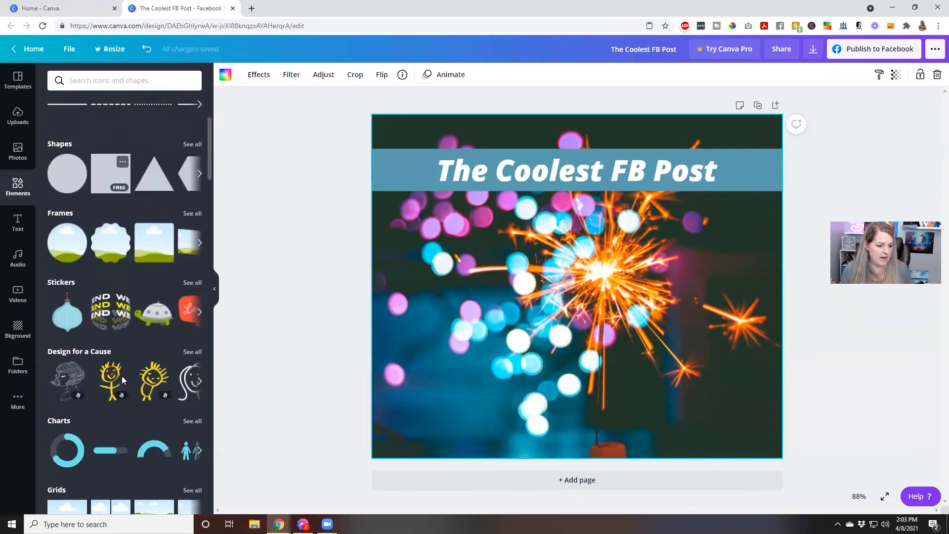
{"action": "left_click", "coordinate": [123, 312]}
{"action": "left_click_drag", "start_coordinate": [428, 149], "coordinate": [654, 357]}
{"action": "left_click_drag", "start_coordinate": [672, 391], "coordinate": [689, 404]}
{"action": "double_click", "coordinate": [742, 415]}
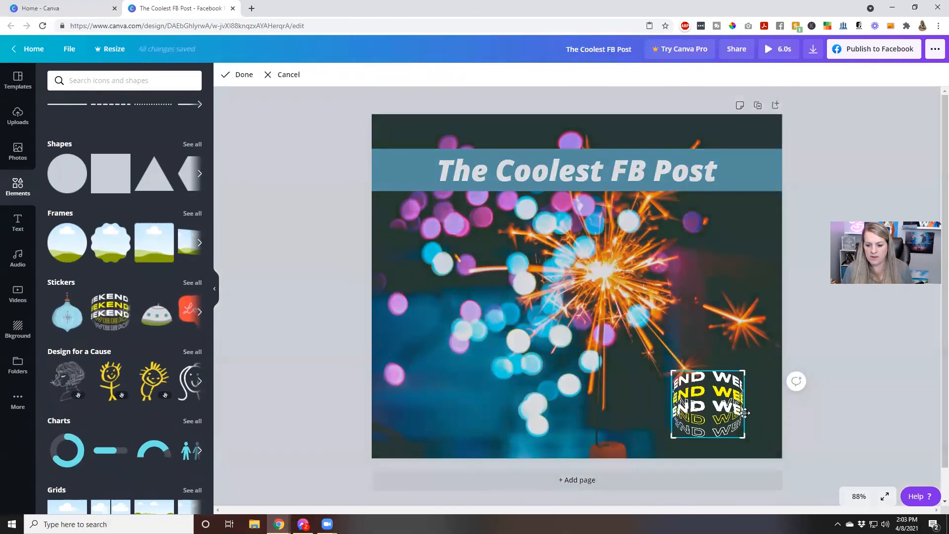
{"action": "left_click", "coordinate": [795, 427]}
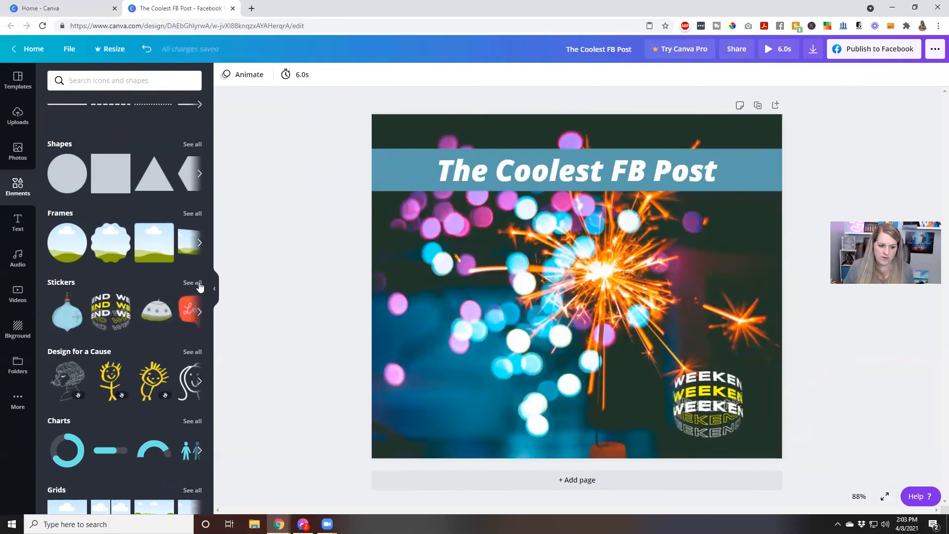
Try a smaller Love speech-bubble sticker, then delete it and the WEEKEND sticker.
{"action": "left_click", "coordinate": [193, 312]}
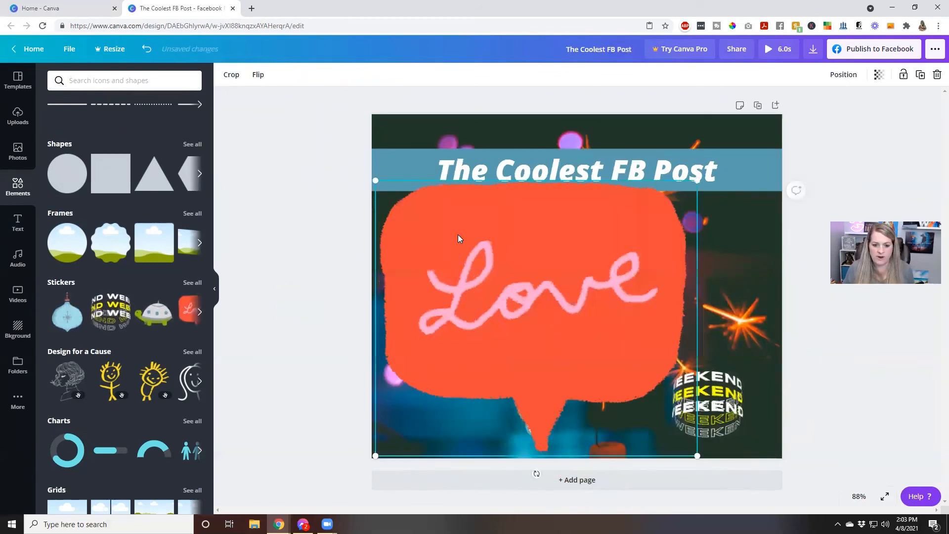
{"action": "left_click_drag", "start_coordinate": [376, 180], "coordinate": [438, 292]}
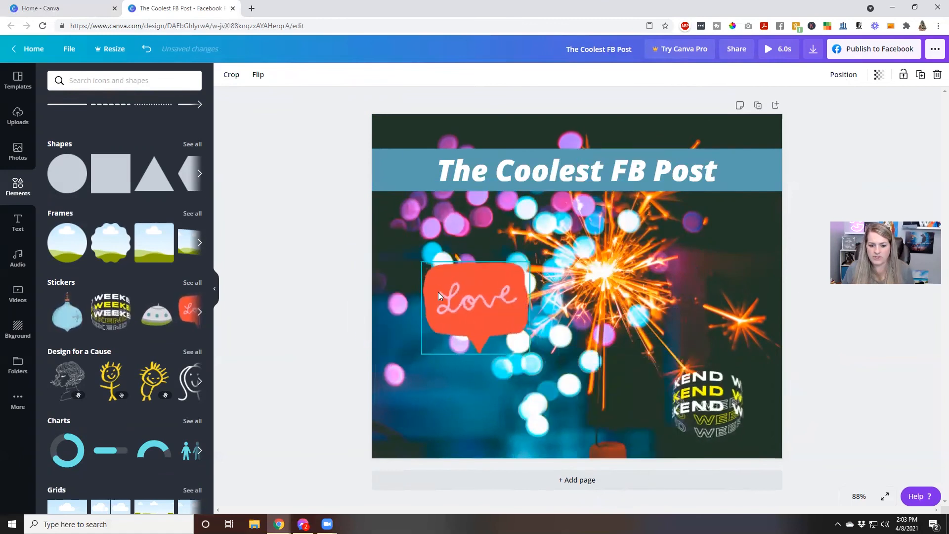
{"action": "key", "text": "Delete"}
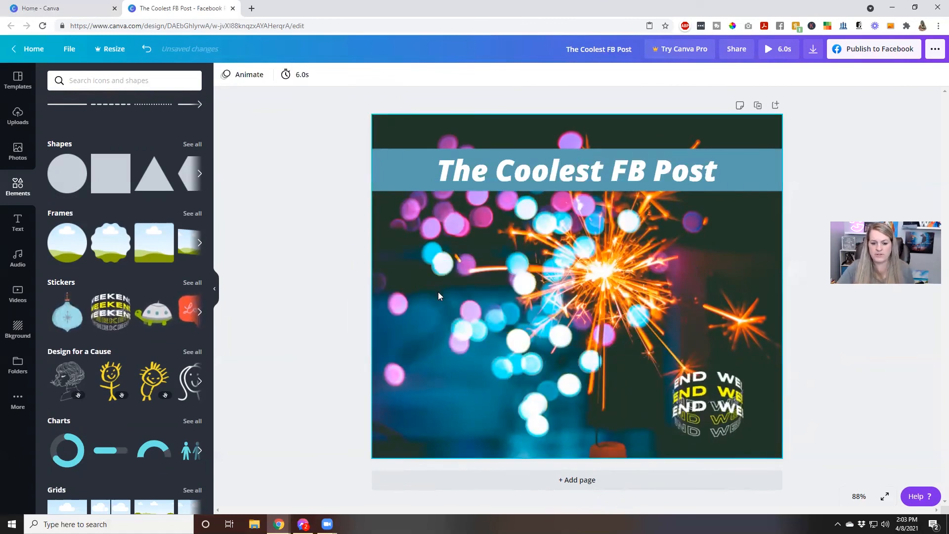
{"action": "left_click", "coordinate": [702, 396]}
{"action": "key", "text": "Delete"}
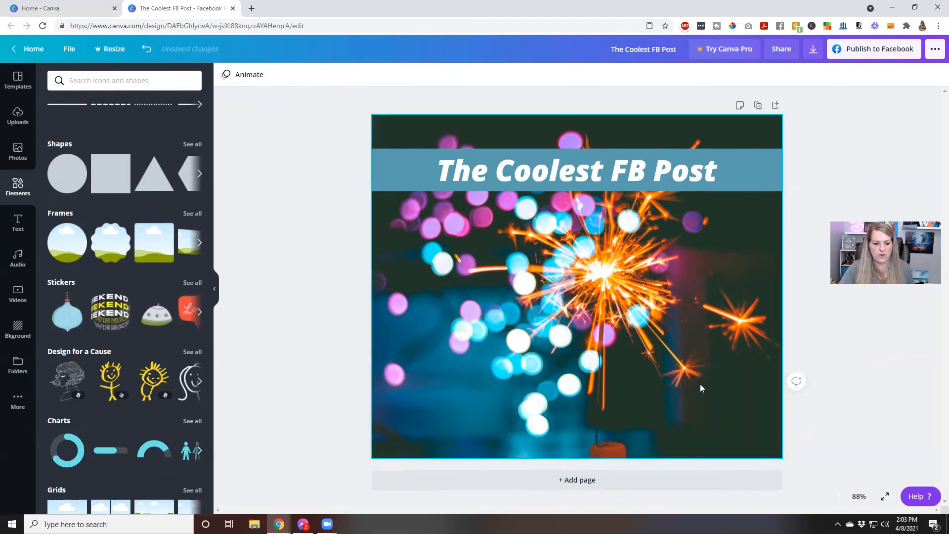
Add a peace-hand sticker, resize and move it, then delete it as well.
{"action": "left_click", "coordinate": [192, 283]}
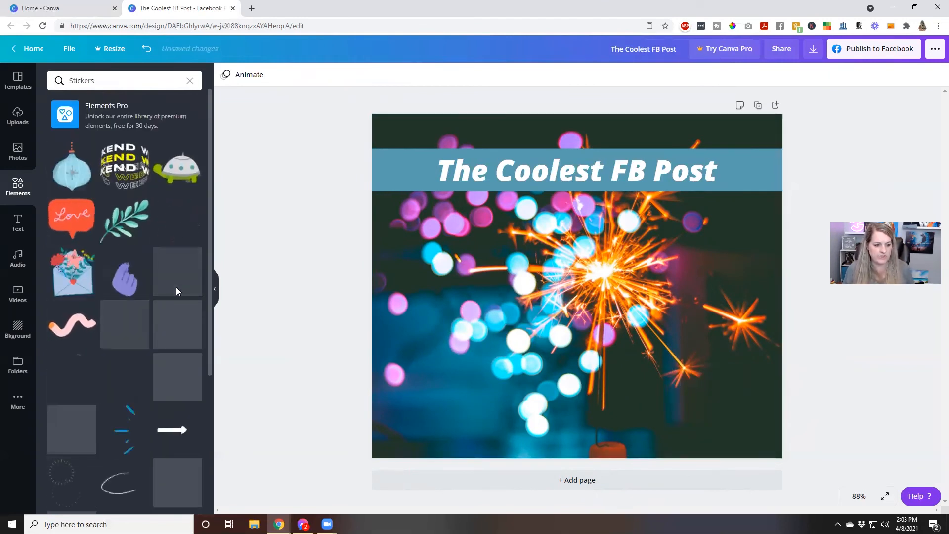
{"action": "left_click_drag", "start_coordinate": [174, 384], "coordinate": [473, 302]}
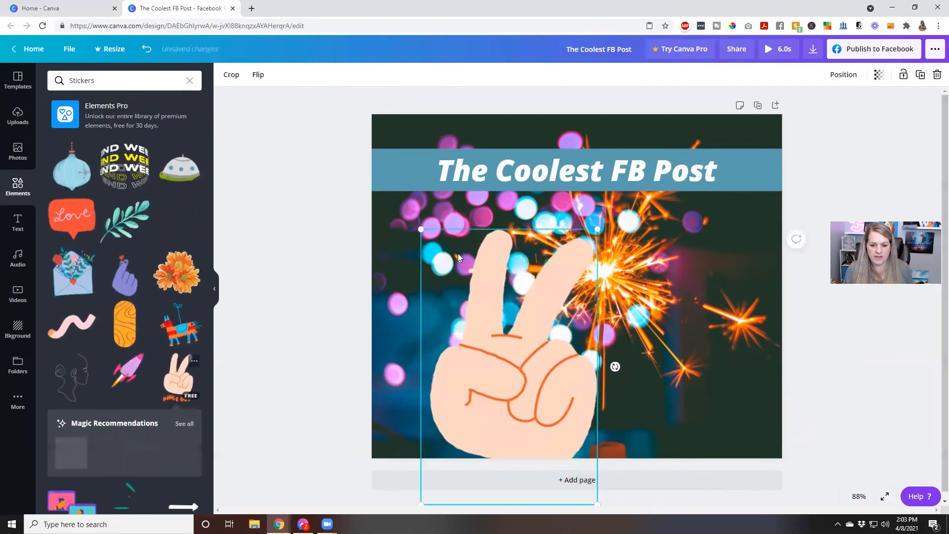
{"action": "left_click_drag", "start_coordinate": [419, 234], "coordinate": [534, 406]}
{"action": "left_click_drag", "start_coordinate": [553, 438], "coordinate": [447, 308]}
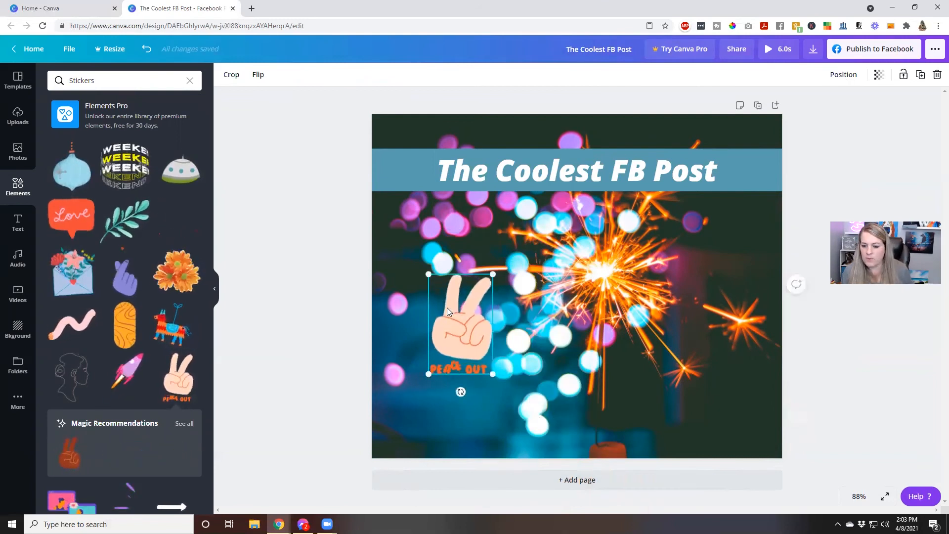
{"action": "left_click", "coordinate": [396, 345]}
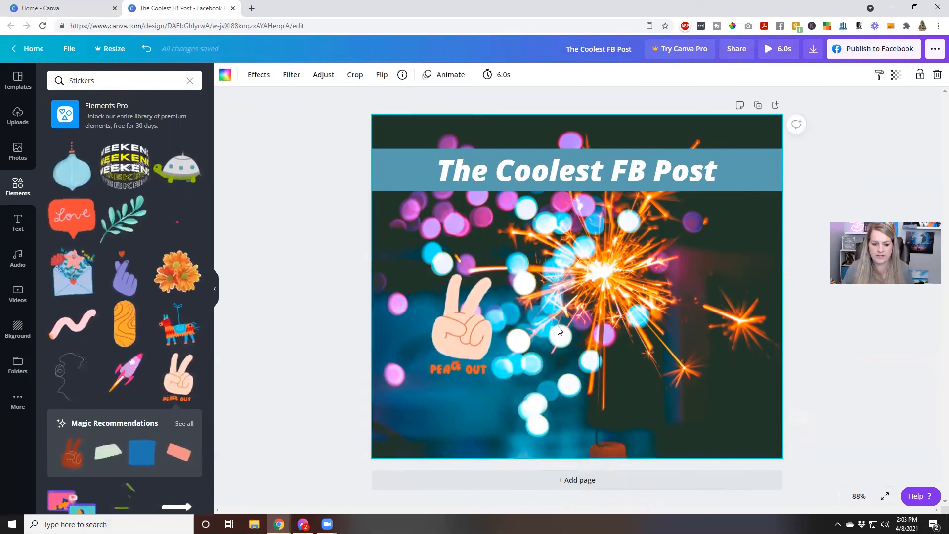
{"action": "left_click", "coordinate": [445, 322]}
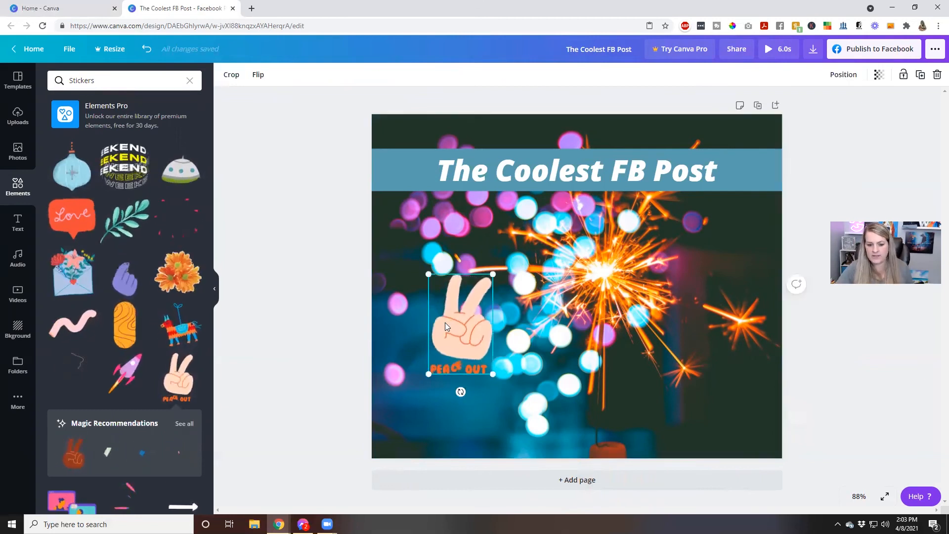
{"action": "key", "text": "Delete"}
{"action": "scroll", "coordinate": [148, 354], "scroll_direction": "down", "scroll_amount": 3}
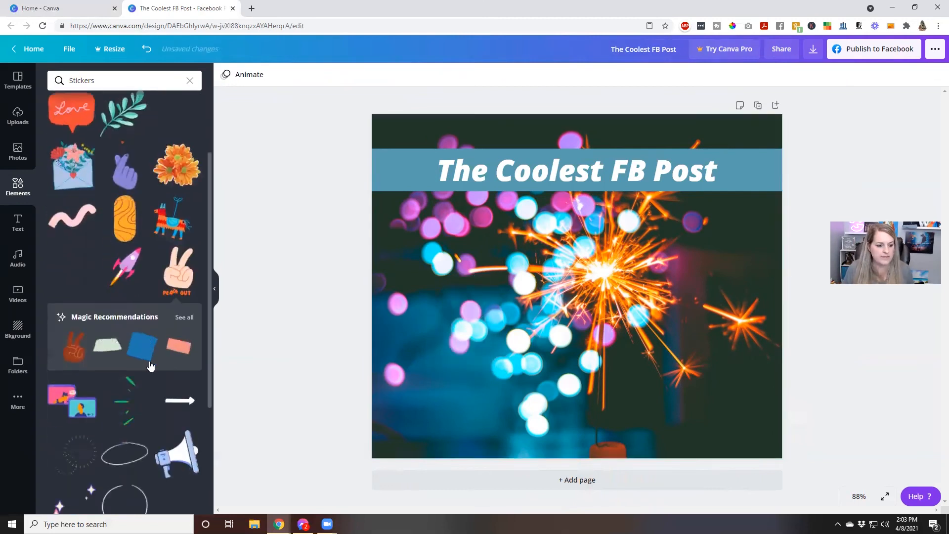
{"action": "scroll", "coordinate": [168, 376], "scroll_direction": "down", "scroll_amount": 3}
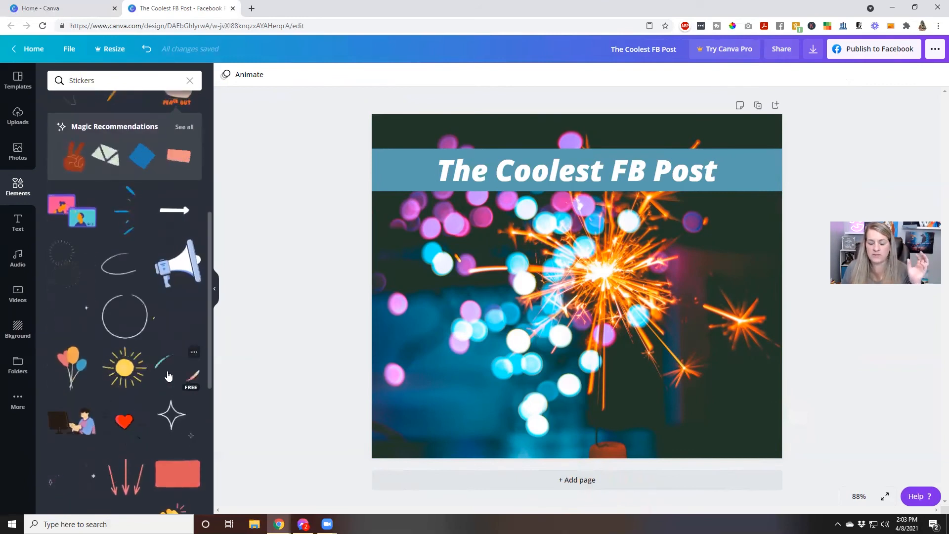
{"action": "left_click", "coordinate": [13, 163]}
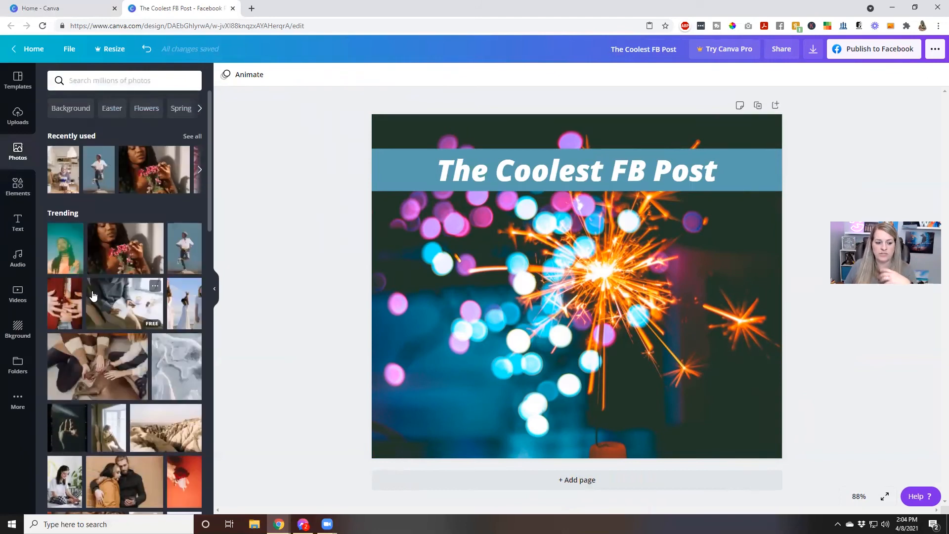
Search photos for 'marketing' and drop the colourful arrows image in as the background.
{"action": "left_click", "coordinate": [131, 80]}
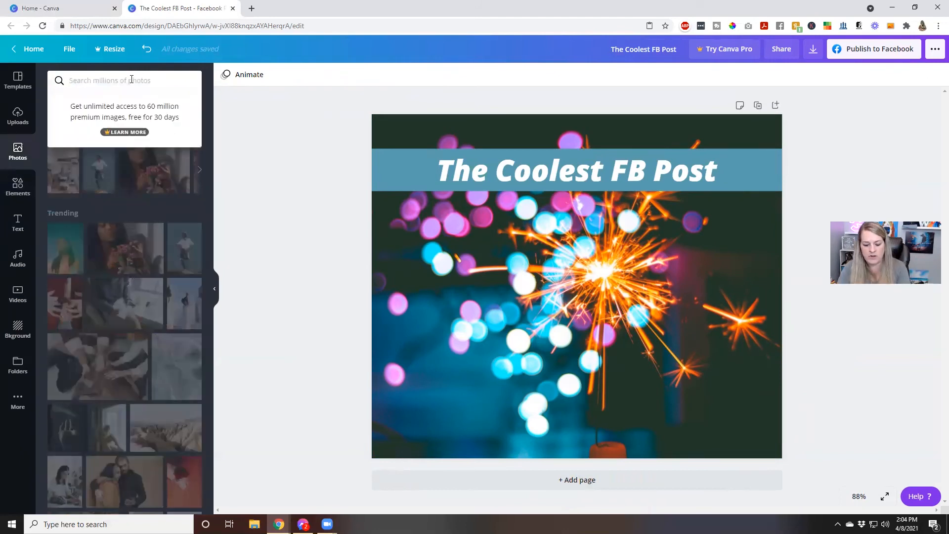
{"action": "type", "text": "marketing"}
{"action": "key", "text": "Return"}
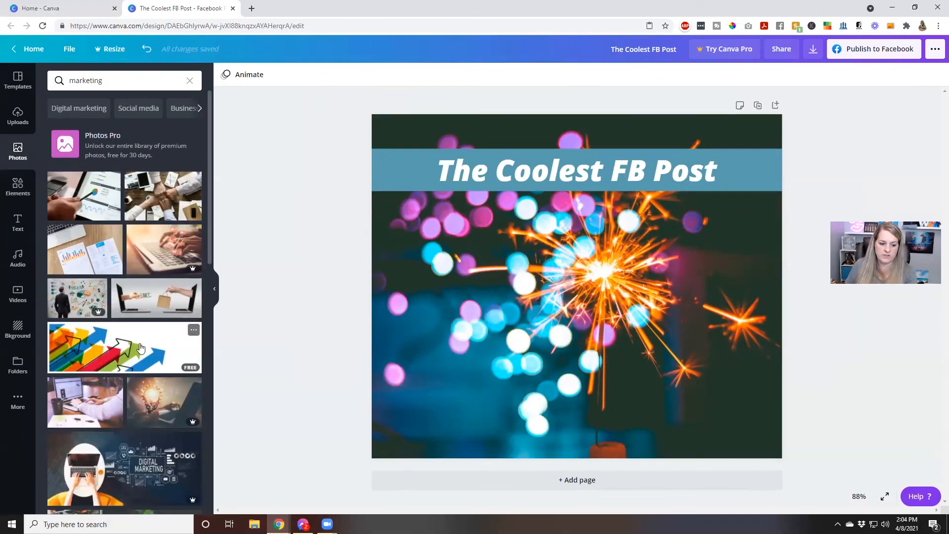
{"action": "left_click_drag", "start_coordinate": [141, 348], "coordinate": [333, 314]}
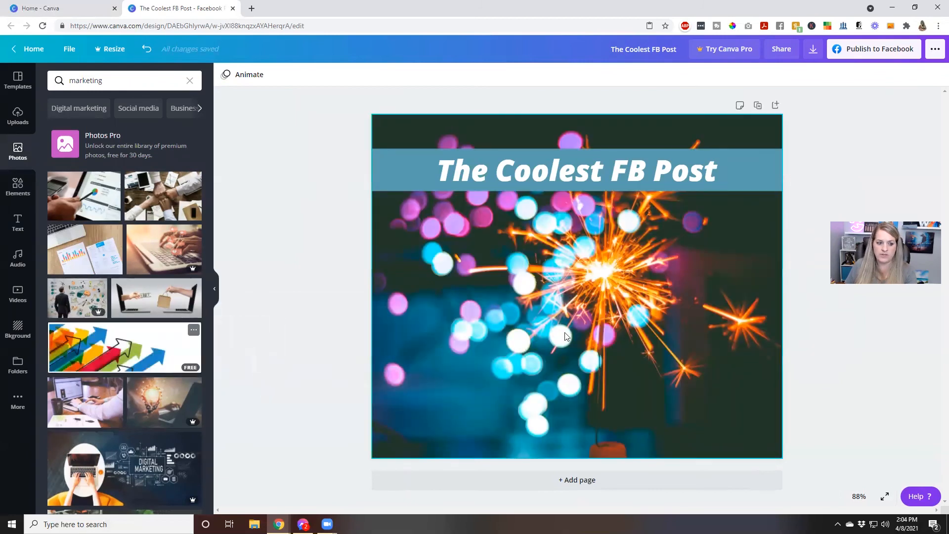
{"action": "left_click_drag", "start_coordinate": [173, 354], "coordinate": [504, 332]}
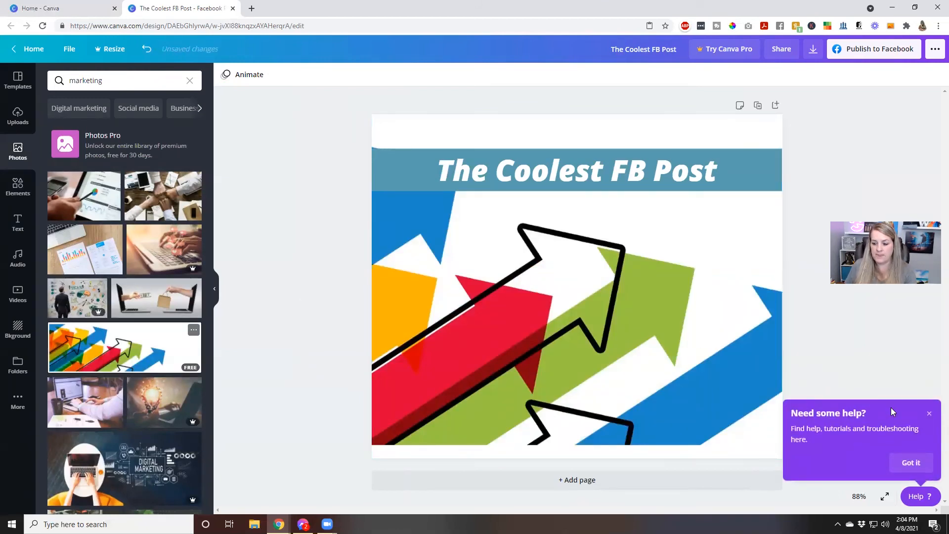
{"action": "left_click", "coordinate": [926, 414]}
Shift the arrows photo right inside its frame so more arrows show.
{"action": "double_click", "coordinate": [567, 358]}
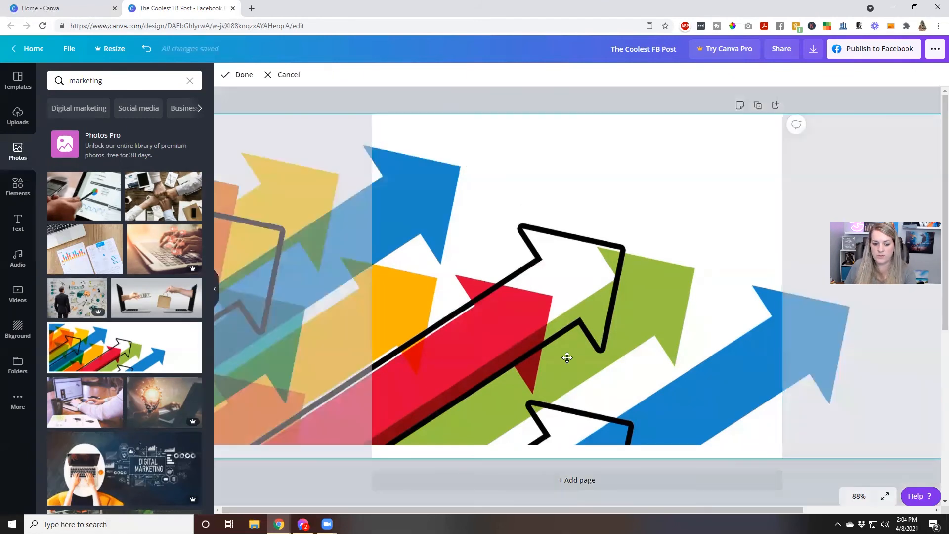
{"action": "left_click_drag", "start_coordinate": [594, 316], "coordinate": [781, 318]}
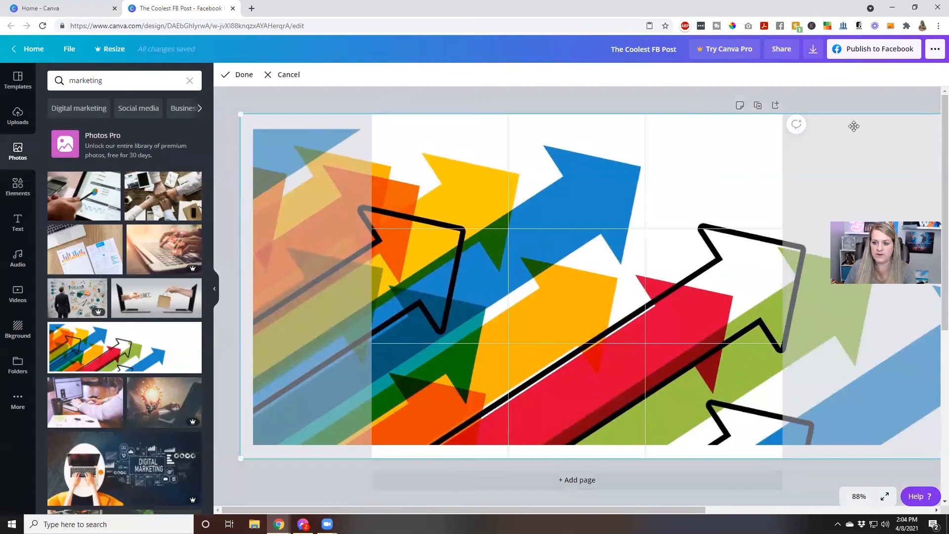
{"action": "left_click", "coordinate": [237, 76]}
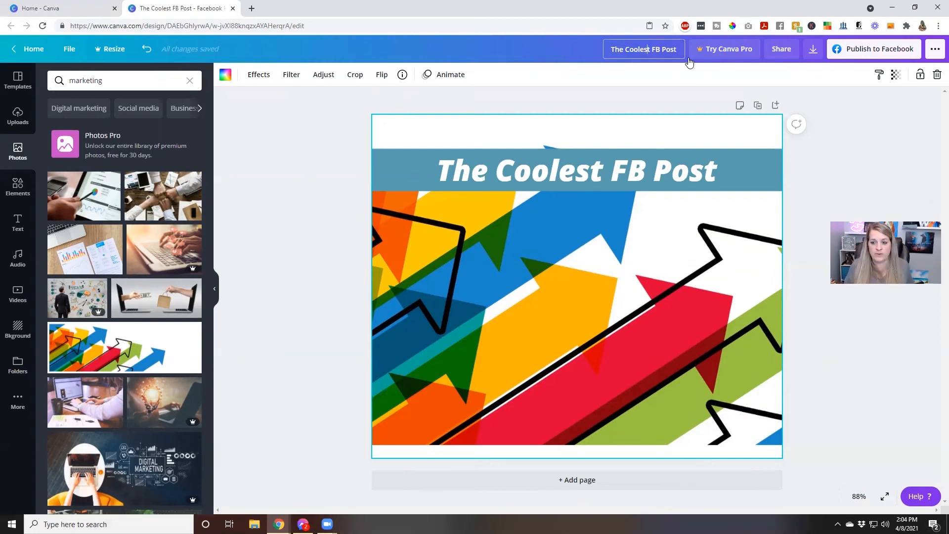
Copy the design's edit link via Share, then show the Download file type choices.
{"action": "left_click", "coordinate": [885, 118]}
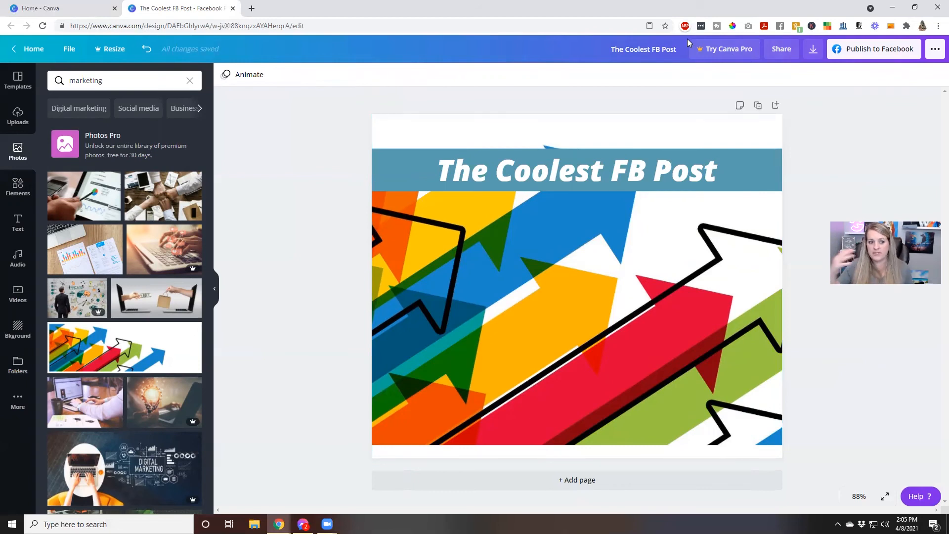
{"action": "left_click", "coordinate": [793, 50]}
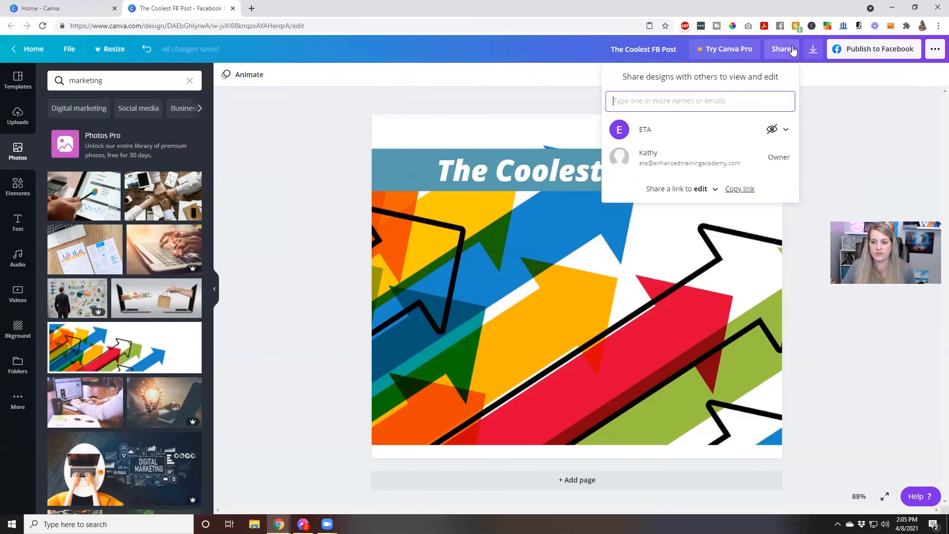
{"action": "left_click", "coordinate": [745, 190]}
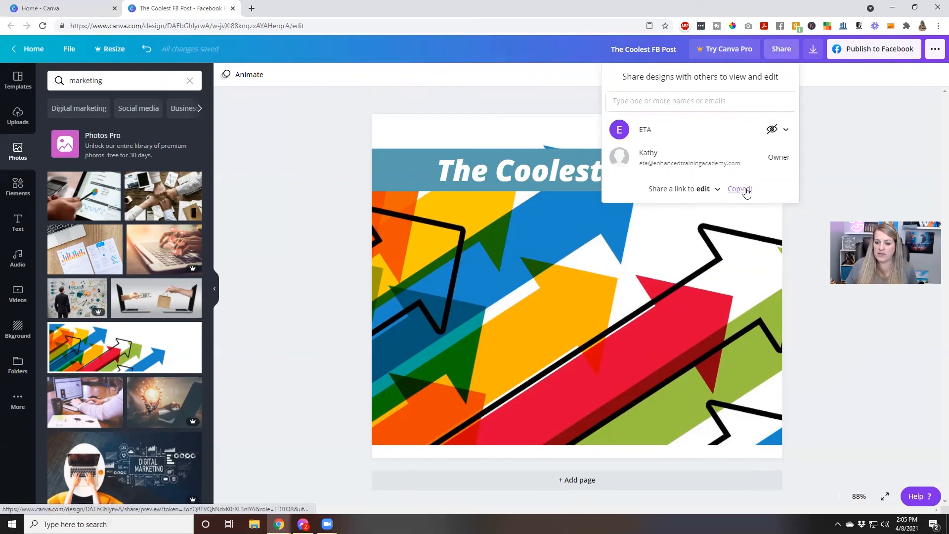
{"action": "left_click", "coordinate": [809, 178]}
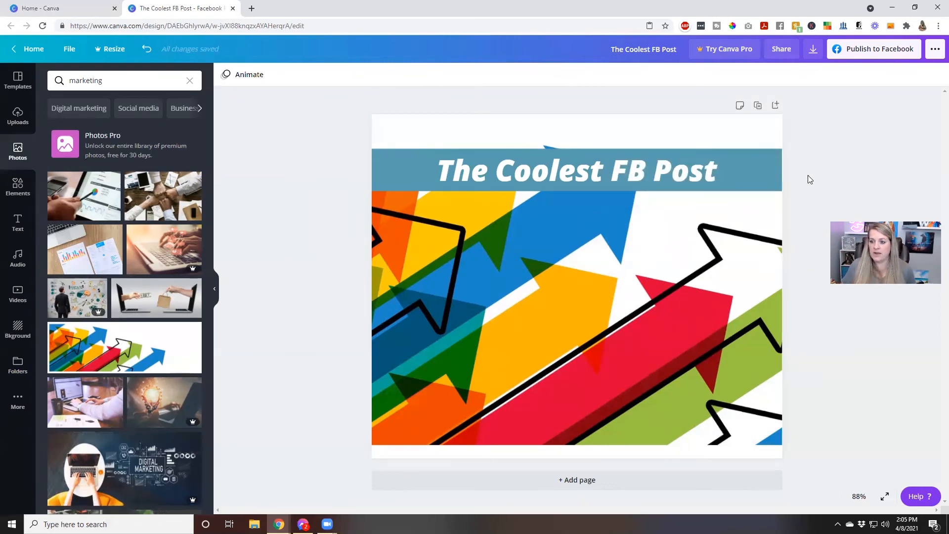
{"action": "left_click", "coordinate": [814, 49]}
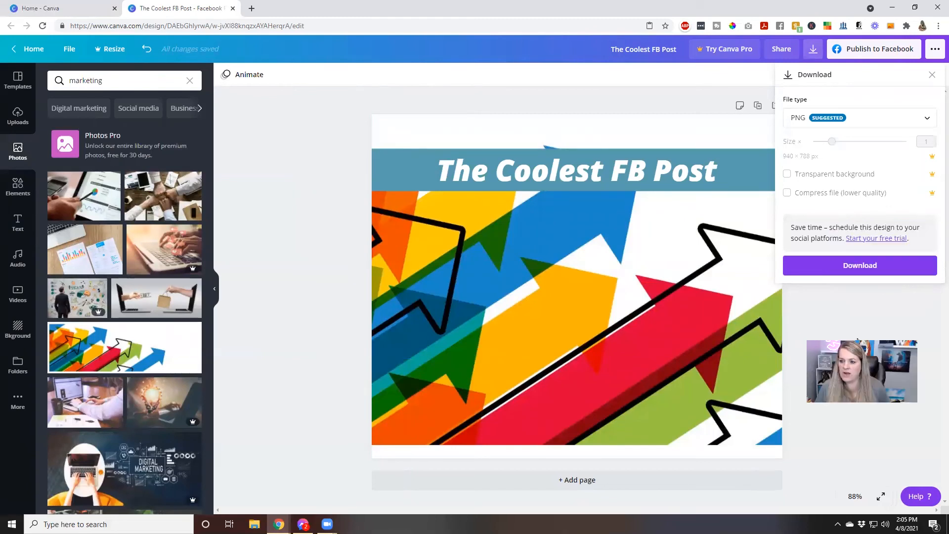
{"action": "left_click", "coordinate": [871, 122]}
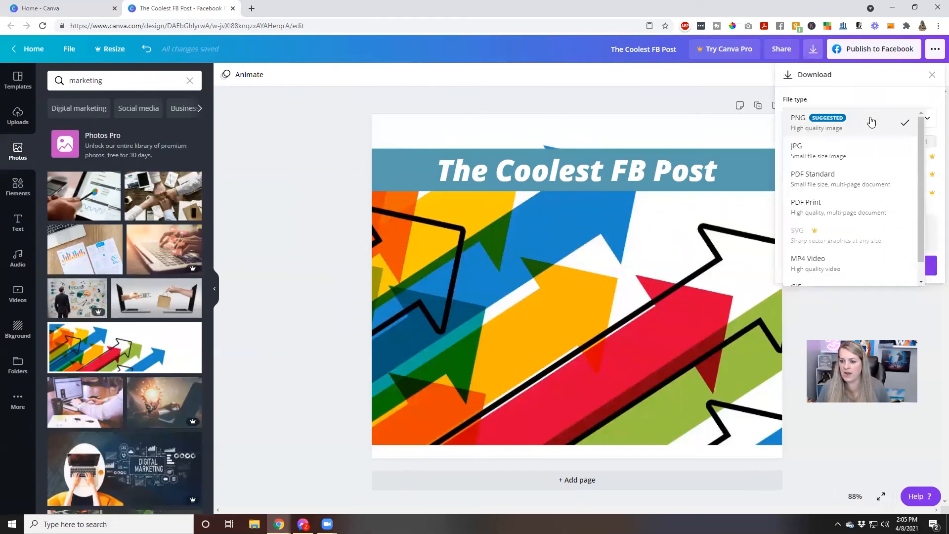